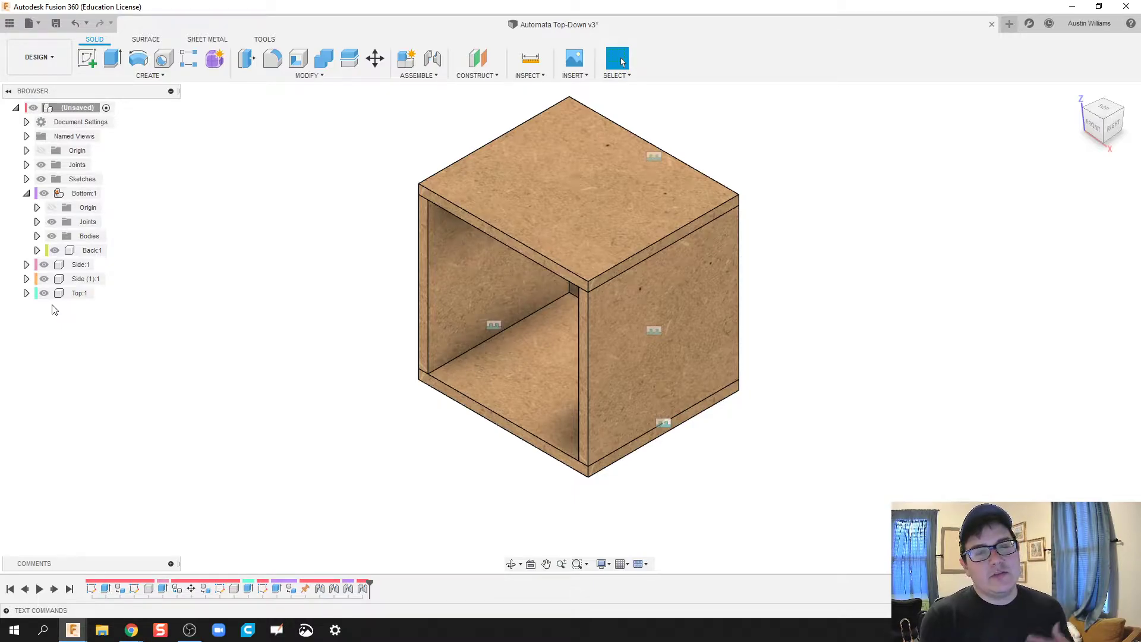
Step: Nest the Side, Side (1) and Top components inside the Bottom component
left_click(81, 264)
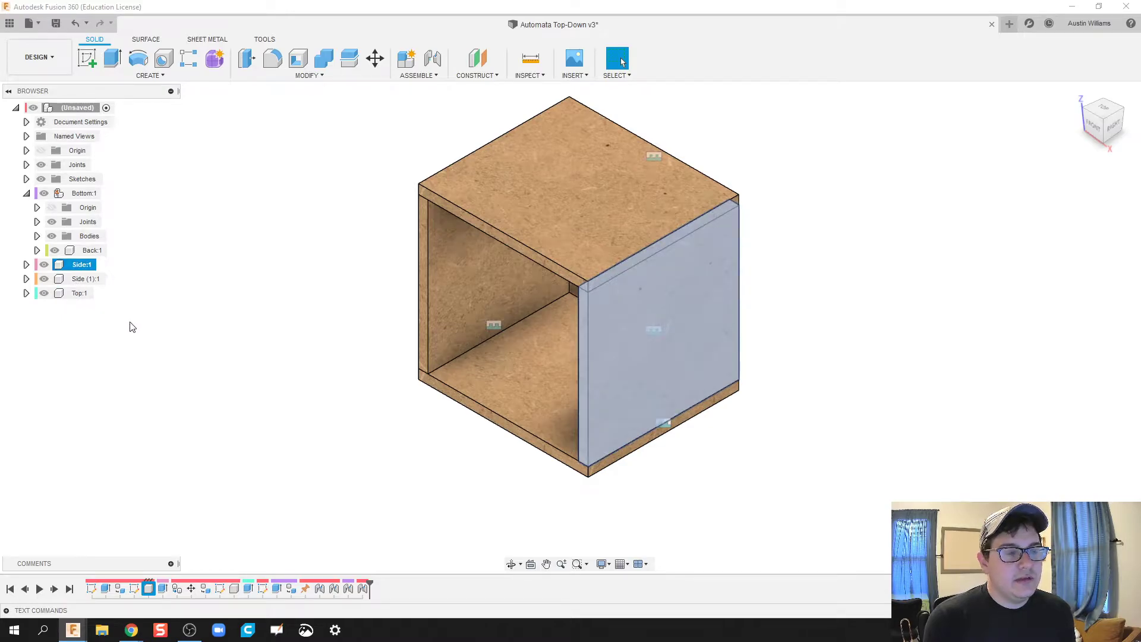
double_click(82, 269)
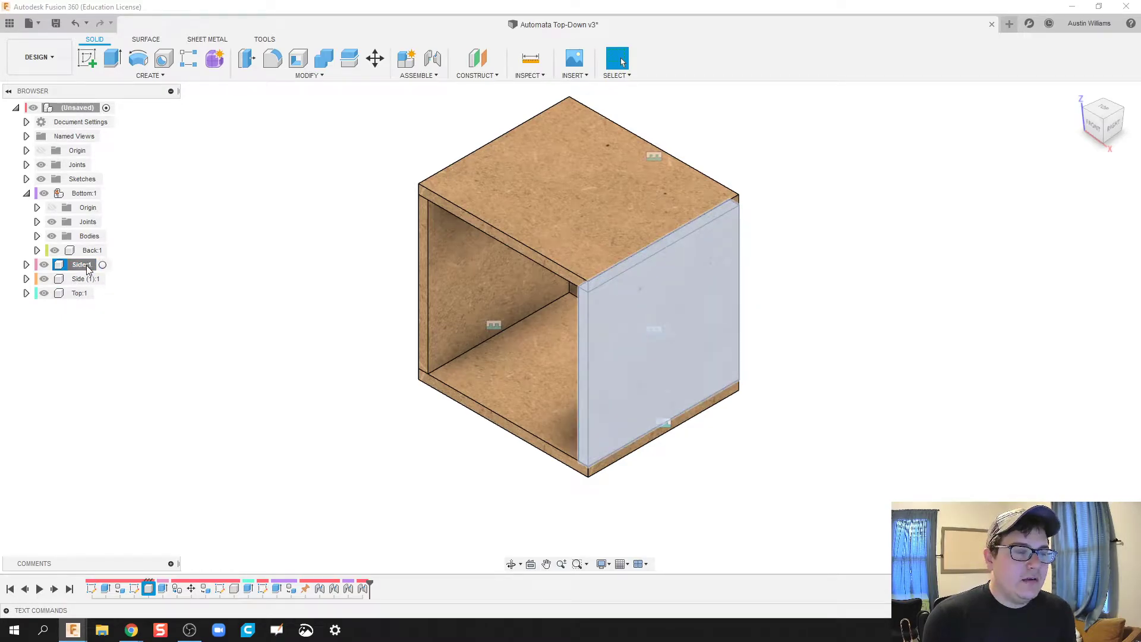
left_click_drag(87, 269, 96, 196)
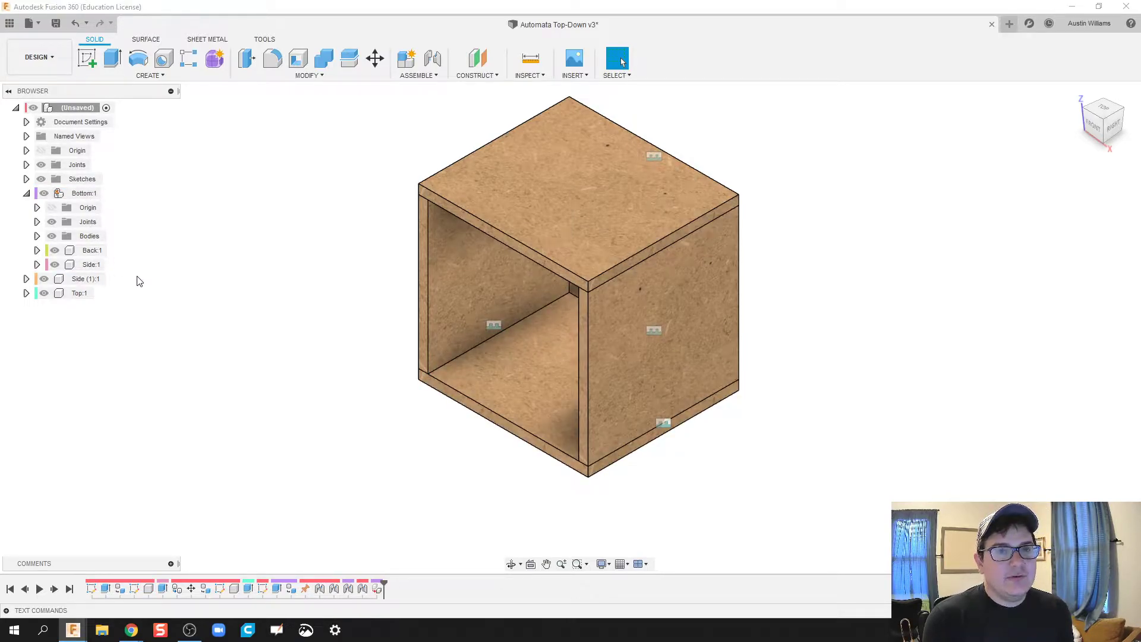
left_click_drag(90, 279, 84, 199)
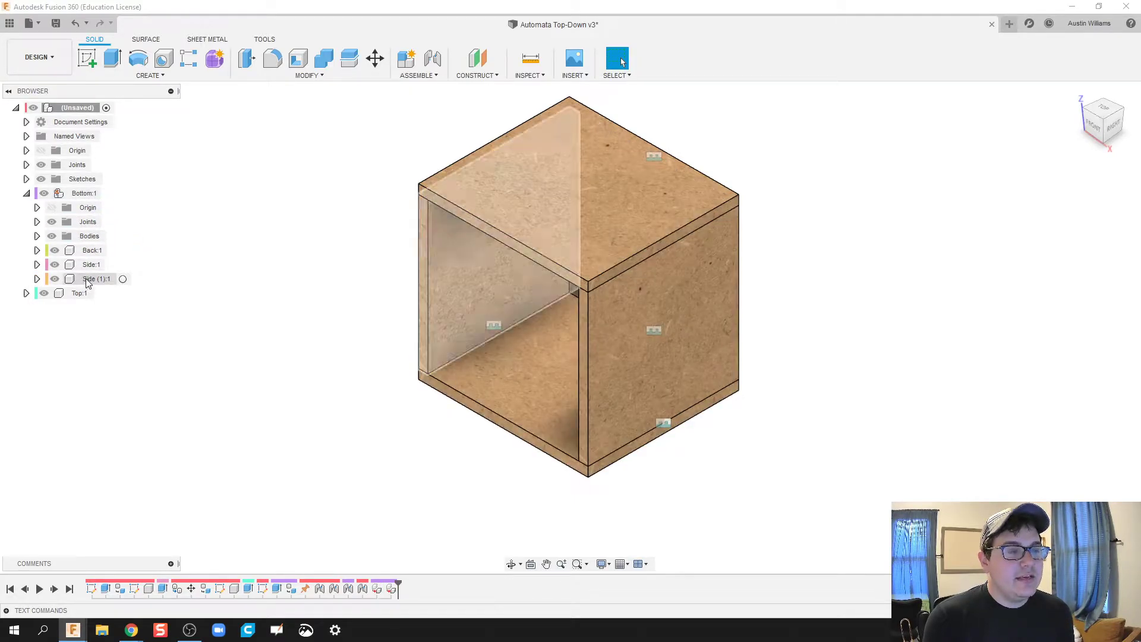
left_click_drag(71, 283, 86, 196)
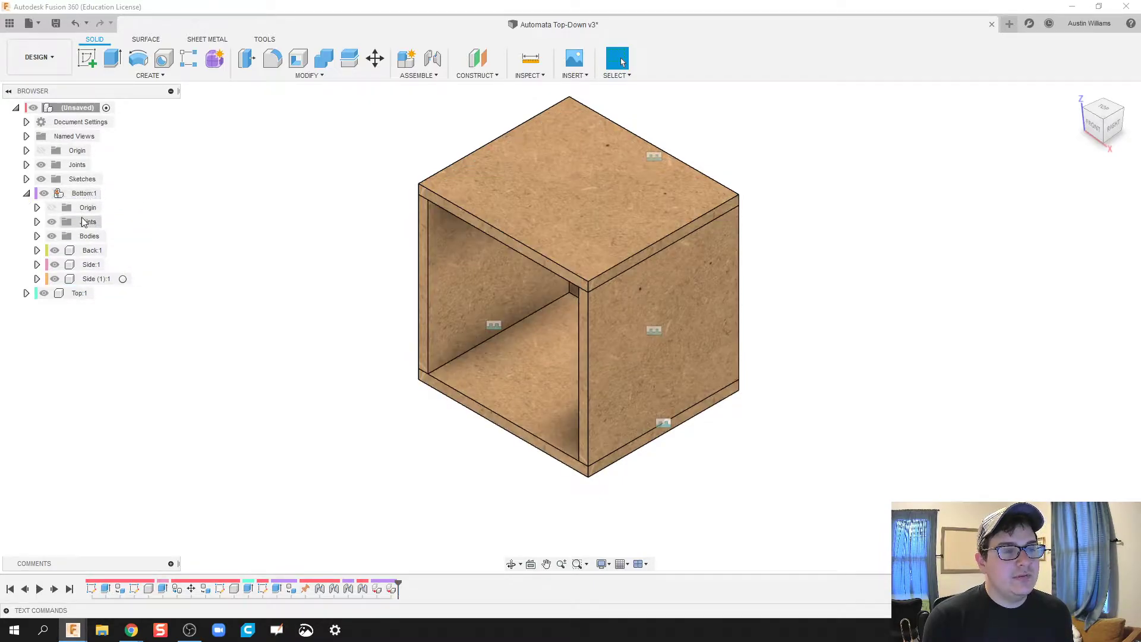
left_click(77, 294)
left_click_drag(77, 294, 79, 195)
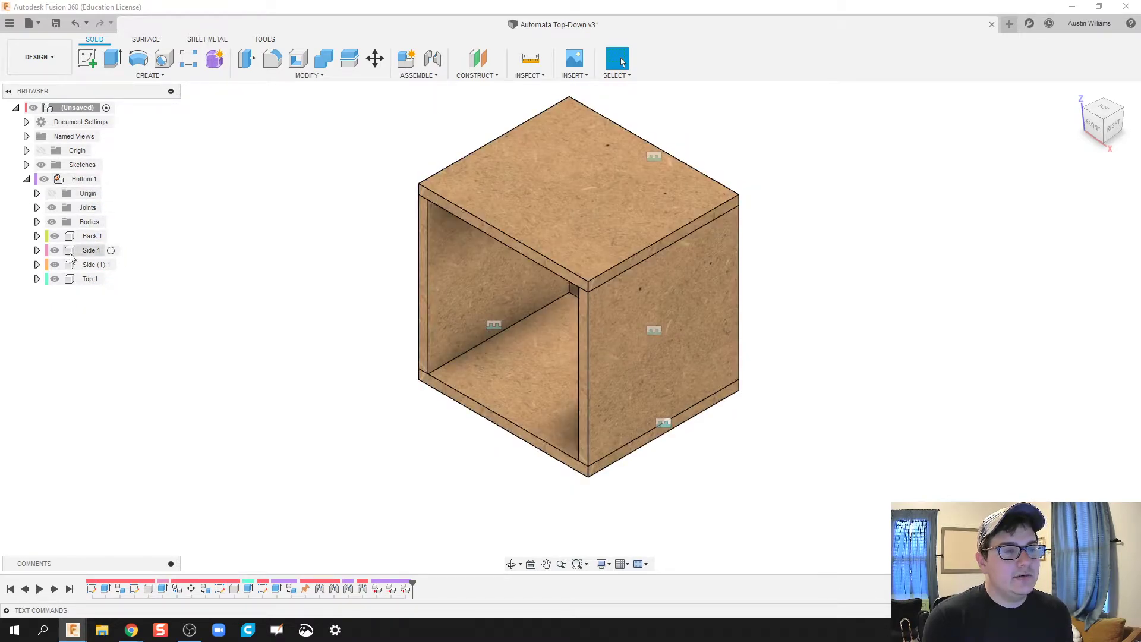
Step: Collapse the Bottom component and rename it Box, leaving it visible in the model
left_click(26, 179)
left_click(45, 183)
left_click(44, 180)
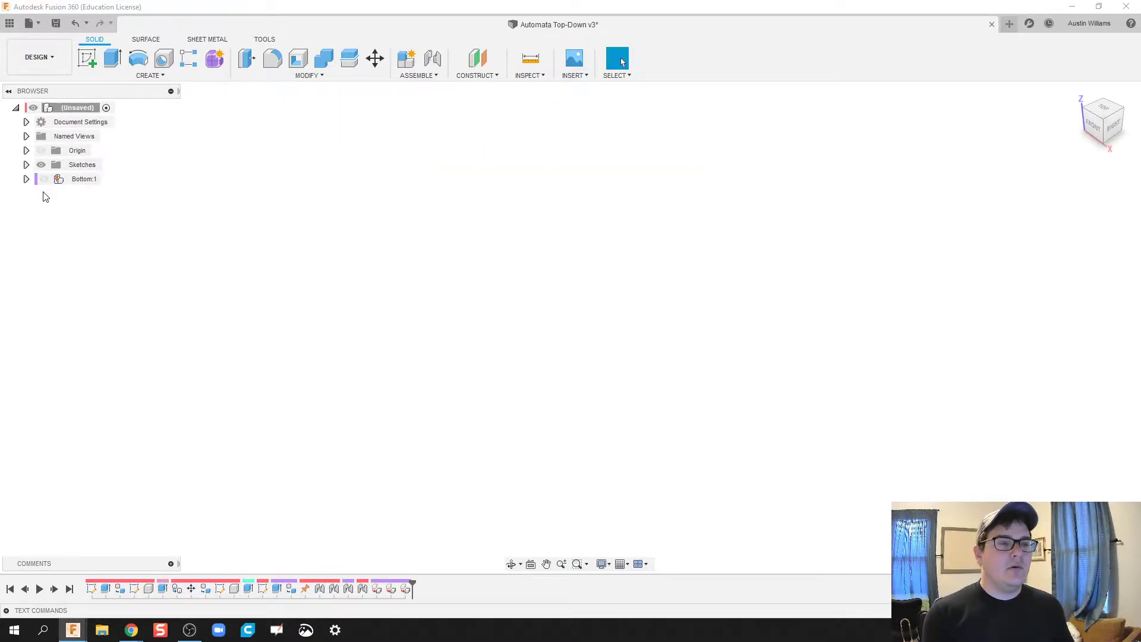
left_click(77, 181)
left_click(81, 182)
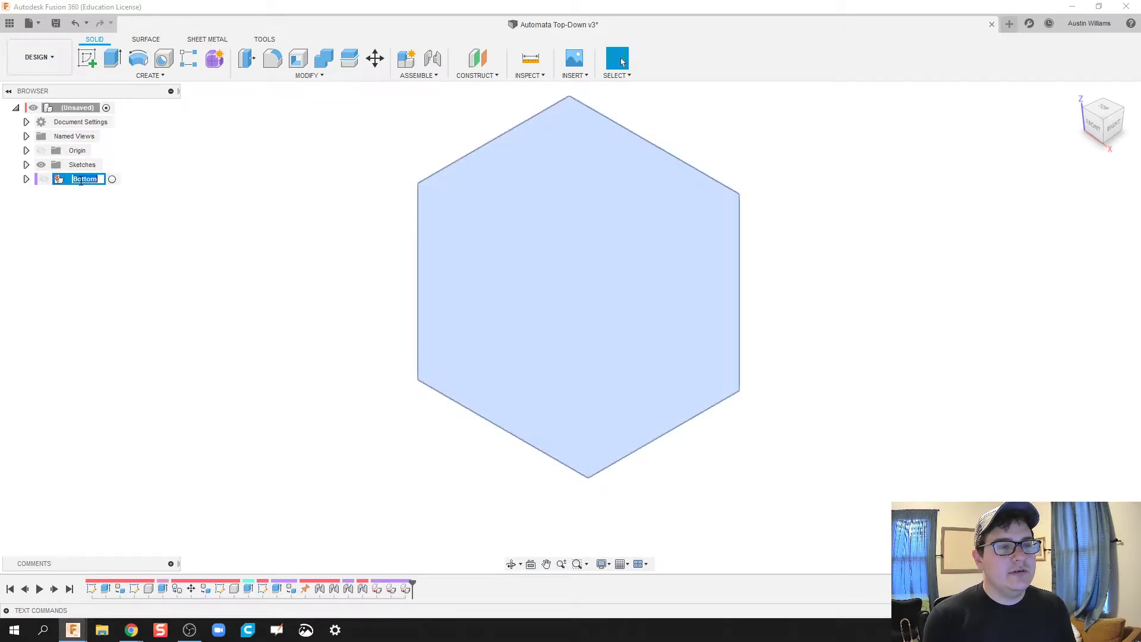
type("Box")
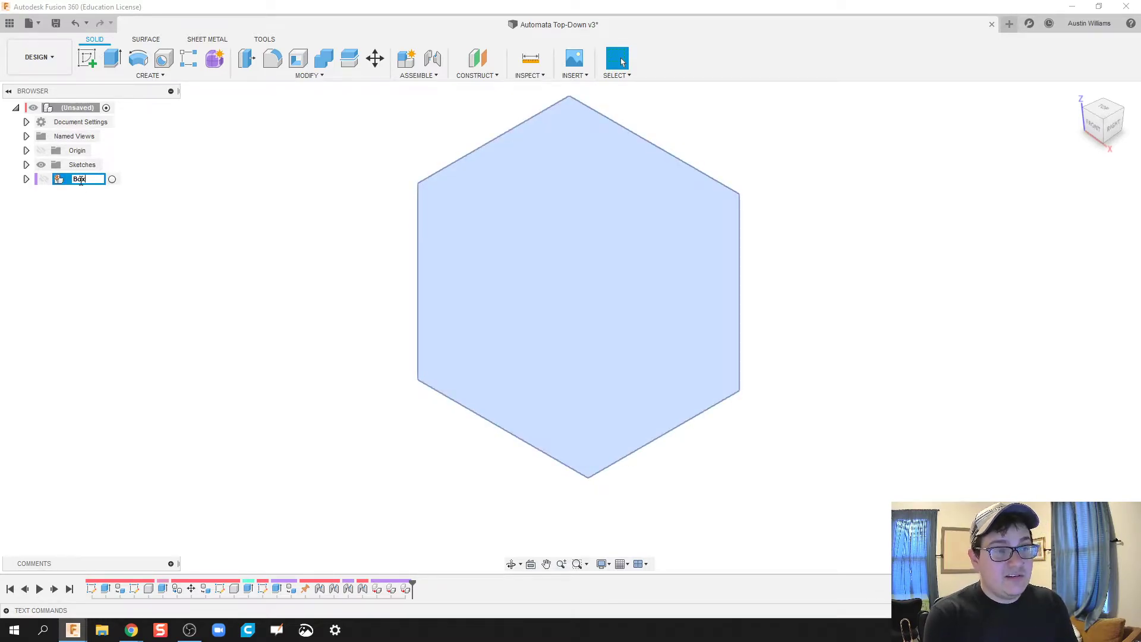
left_click(197, 201)
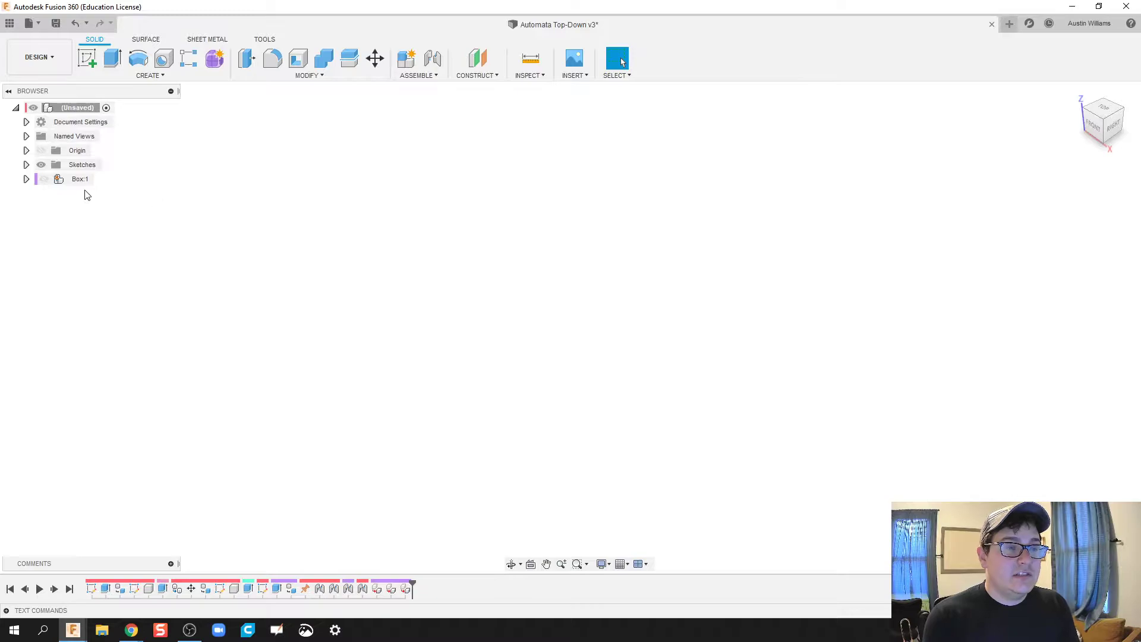
left_click(44, 179)
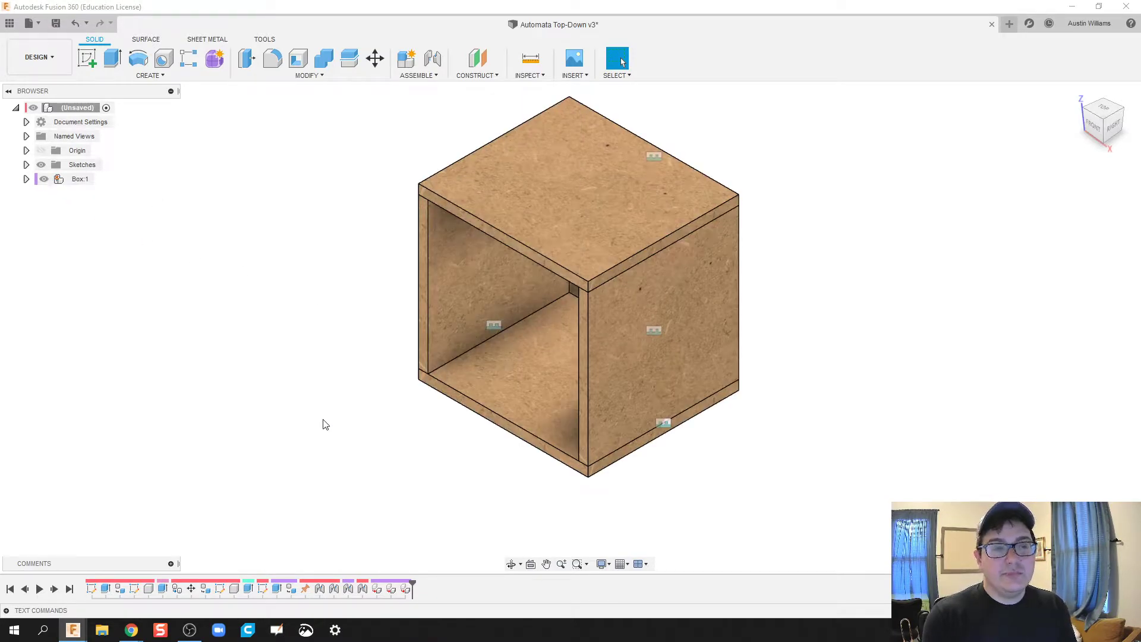
Step: Start a sketch on the outer face of the right side panel and draw two diagonal lines joining the box's opposite corners
middle_click_drag(325, 424, 311, 416)
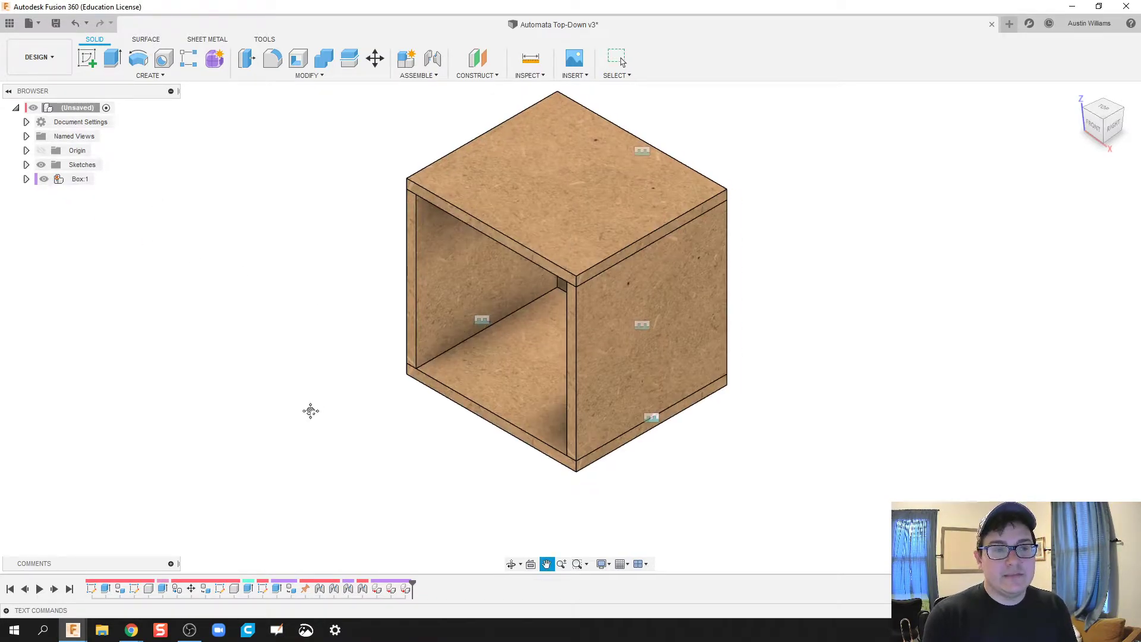
left_click(91, 63)
left_click(644, 333)
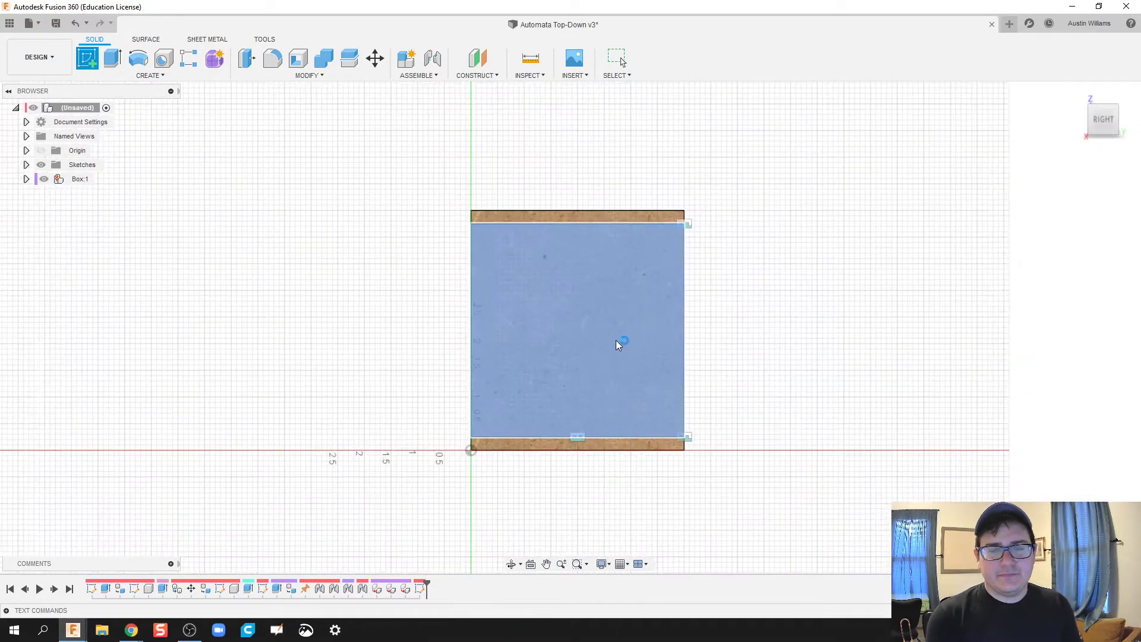
key("l")
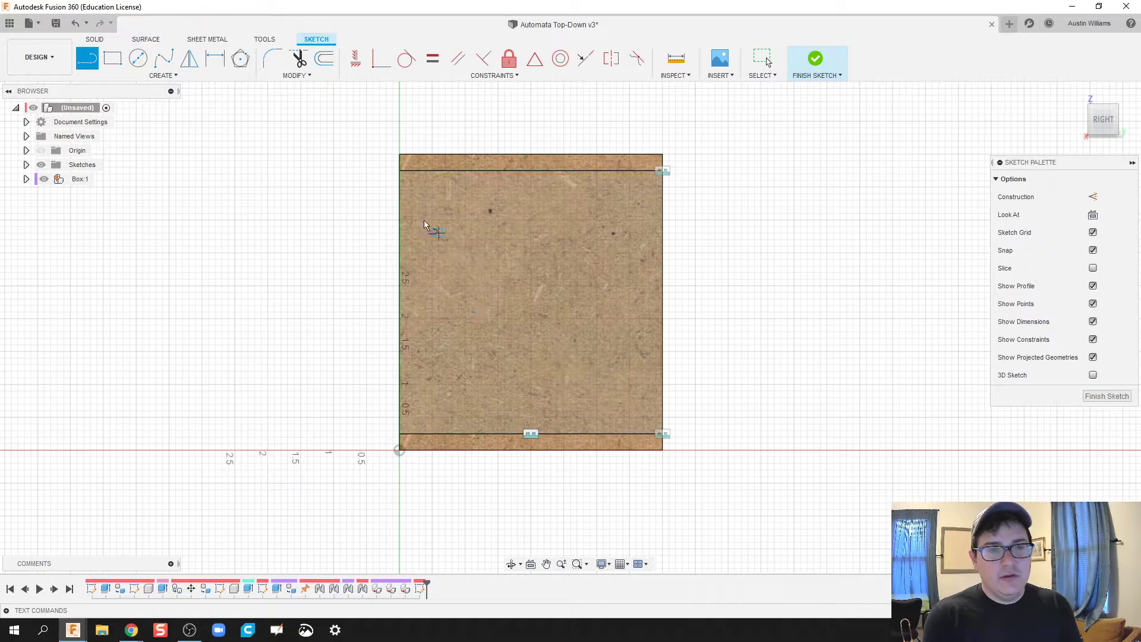
left_click(400, 154)
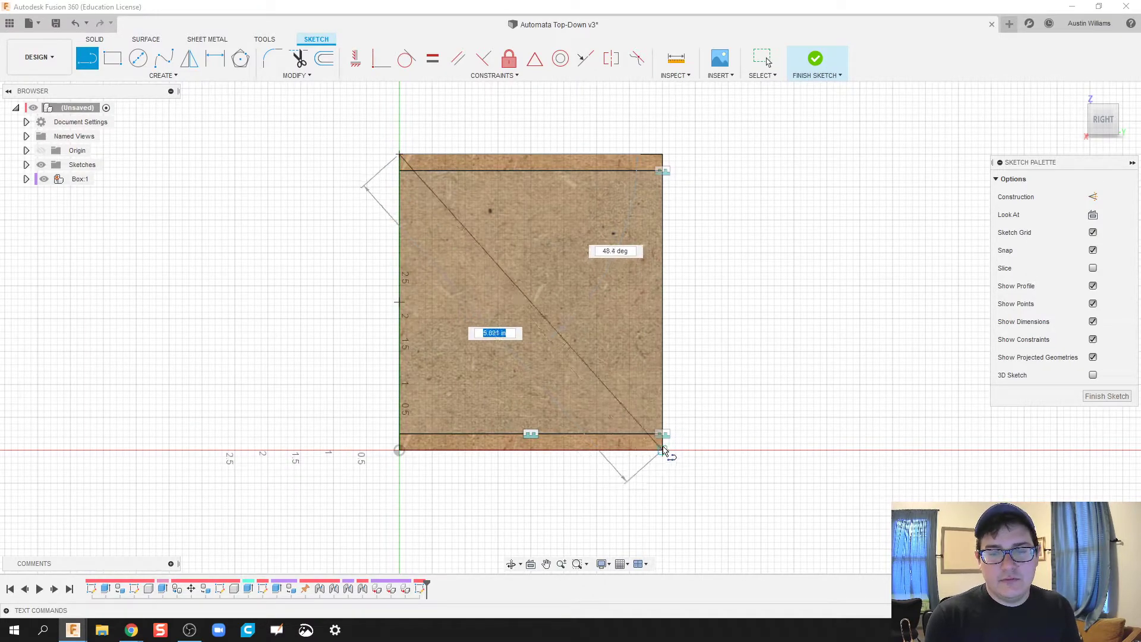
left_click(663, 450)
key("Escape")
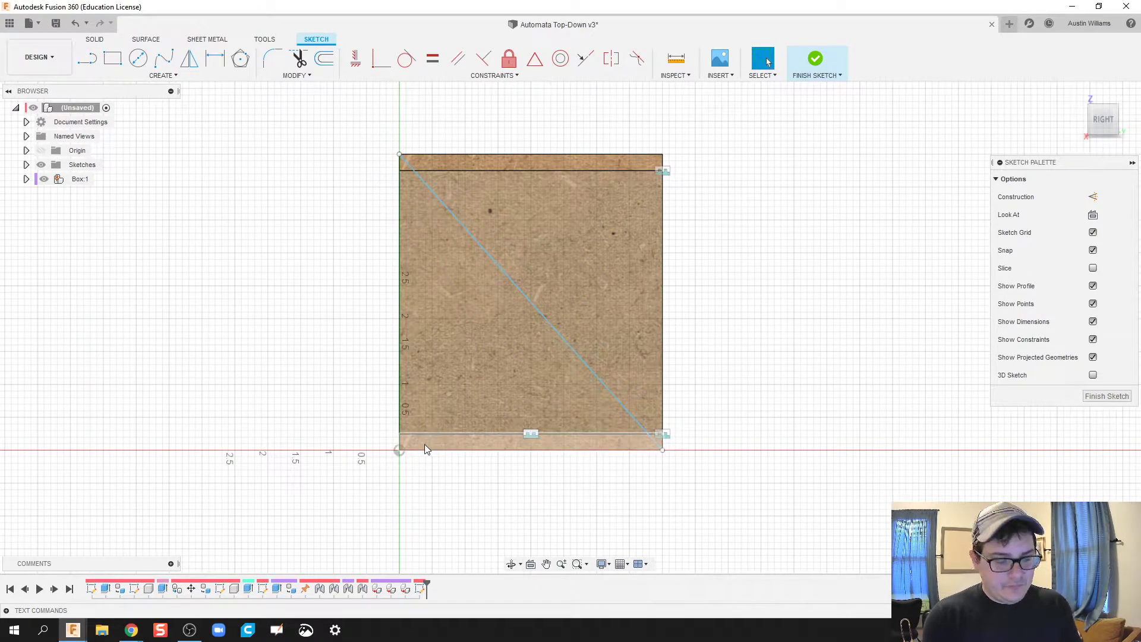
key("l")
left_click(399, 450)
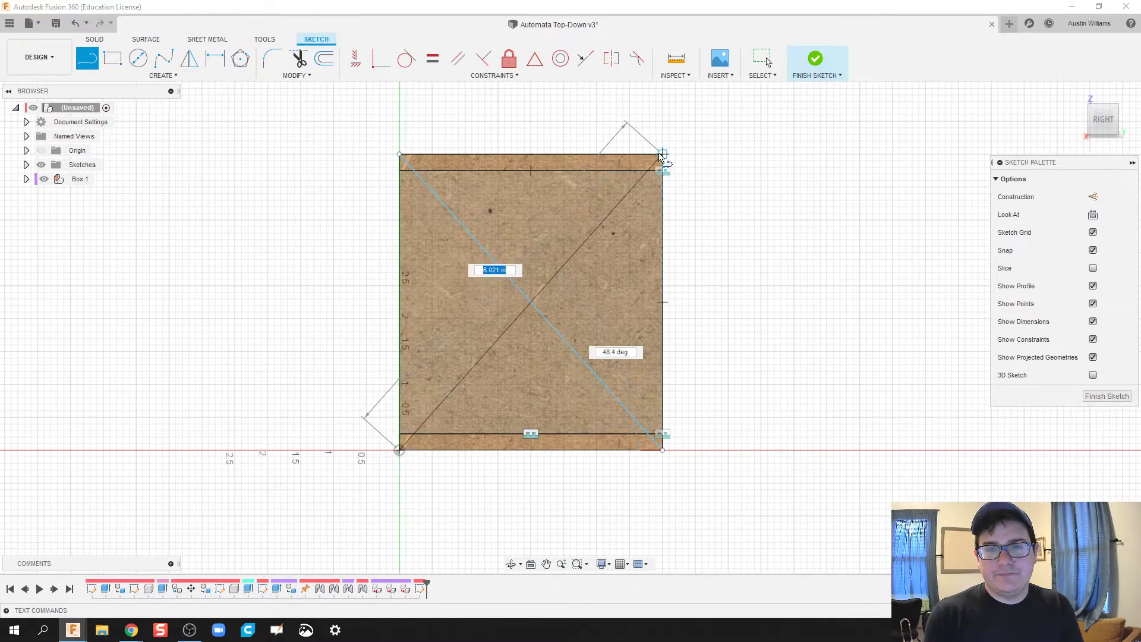
left_click(662, 155)
key("Escape")
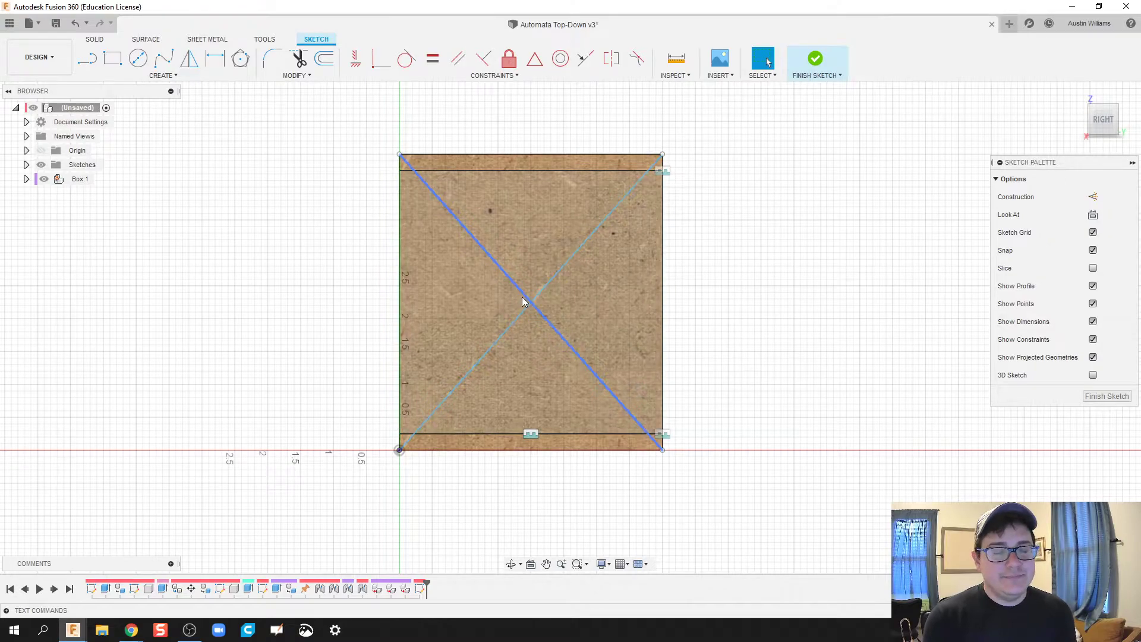
Step: Hide the Box component and convert the diagonal from upper front to lower back into a construction line
left_click(44, 178)
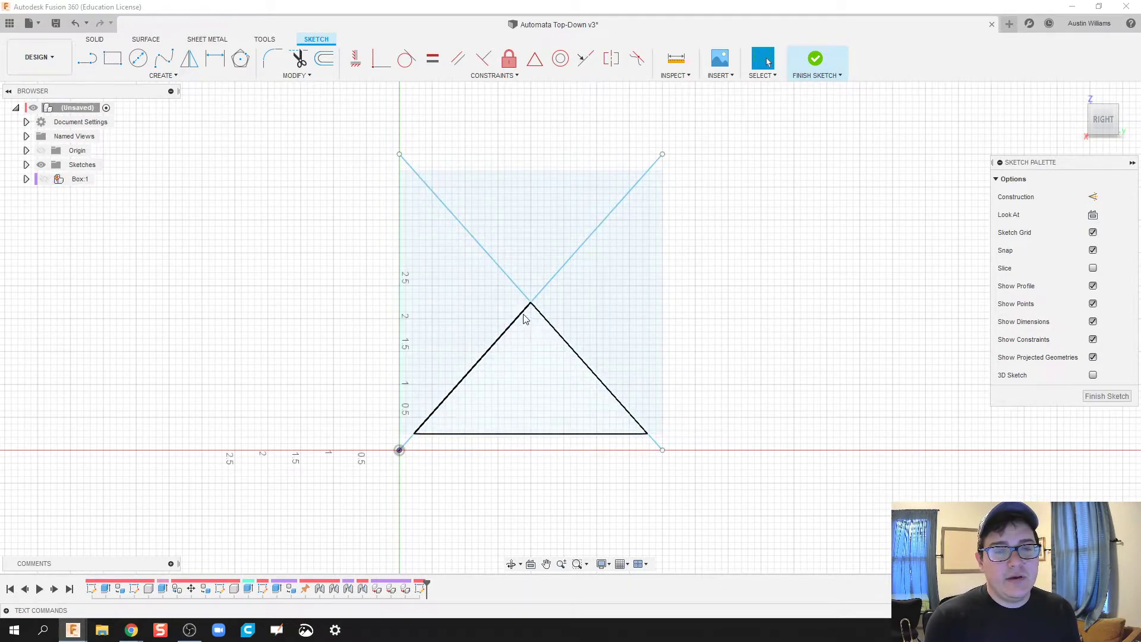
scroll(698, 316, "up", 2)
middle_click_drag(698, 317, 752, 327)
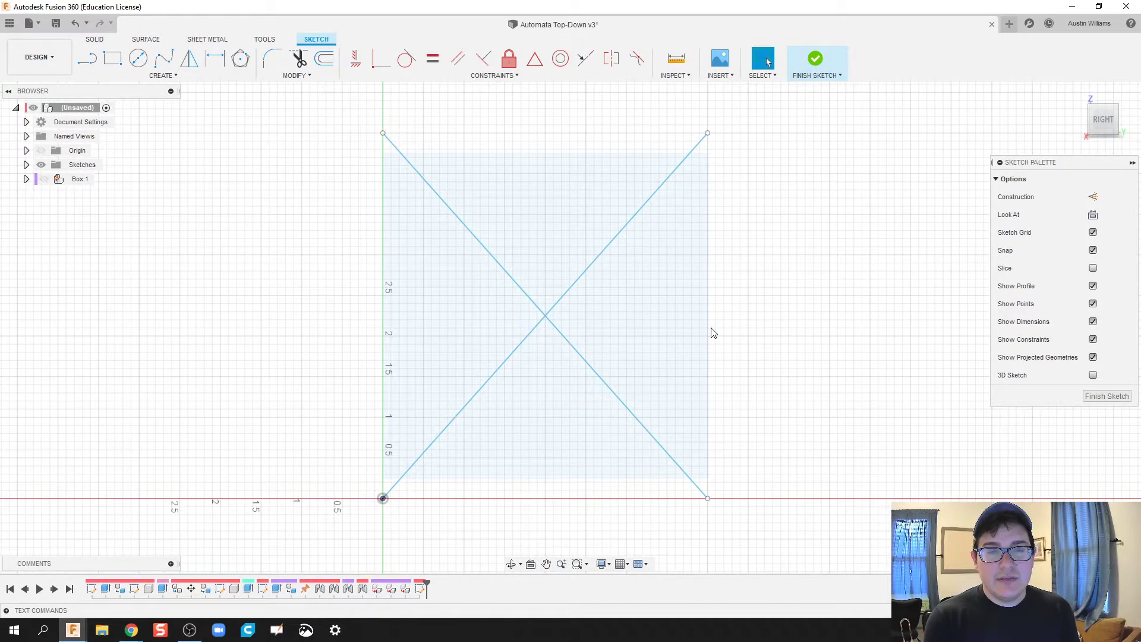
left_click(516, 286)
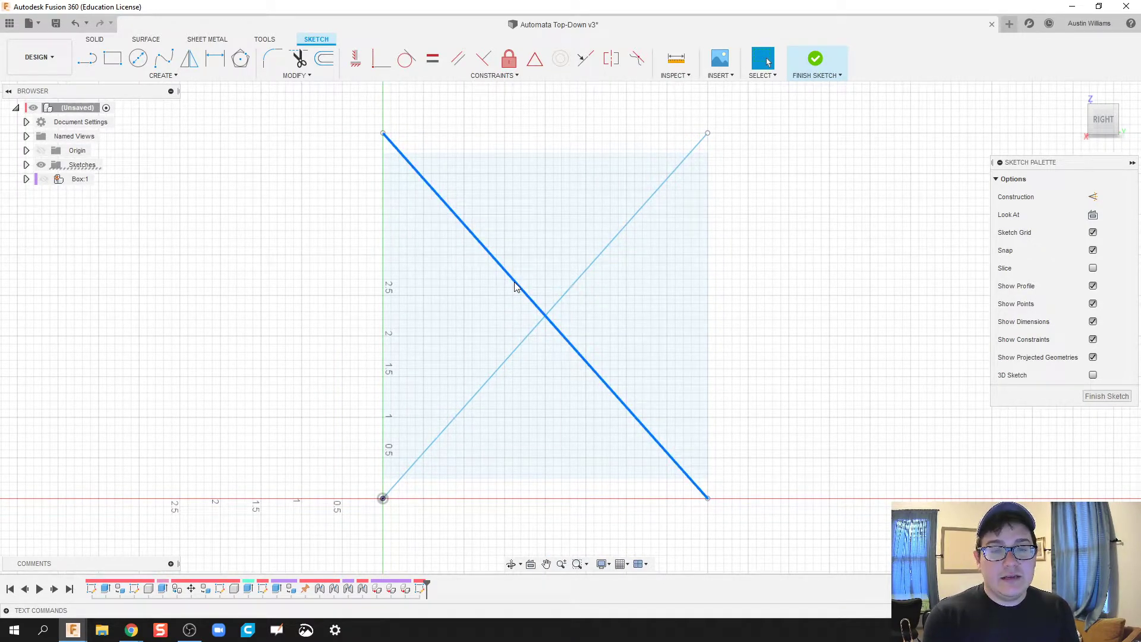
right_click(516, 285)
left_click(516, 364)
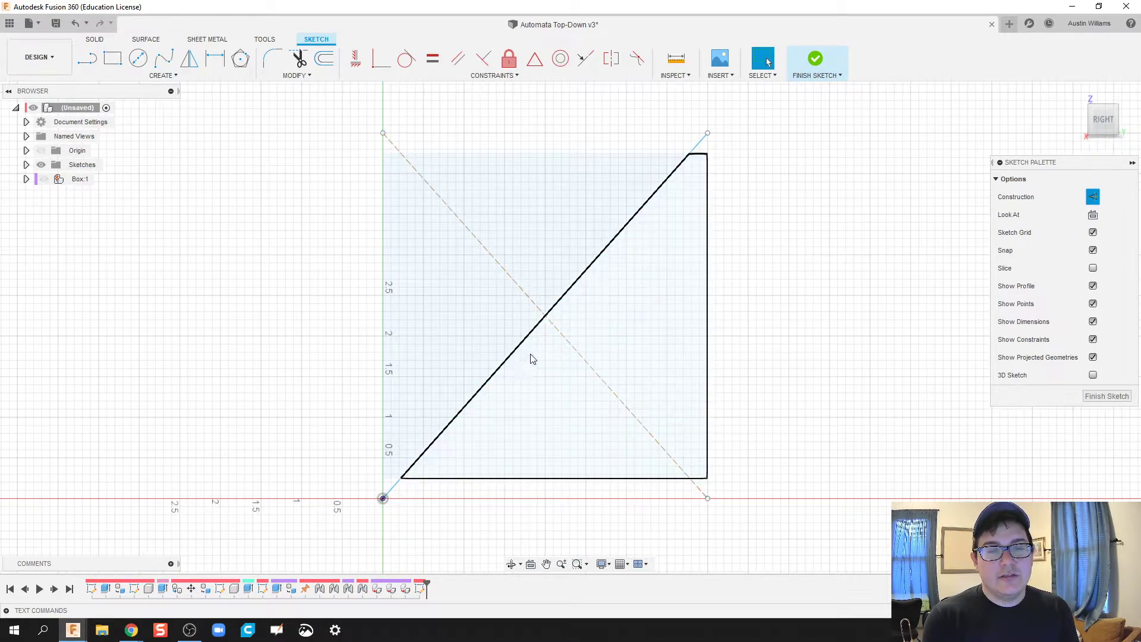
left_click(789, 273)
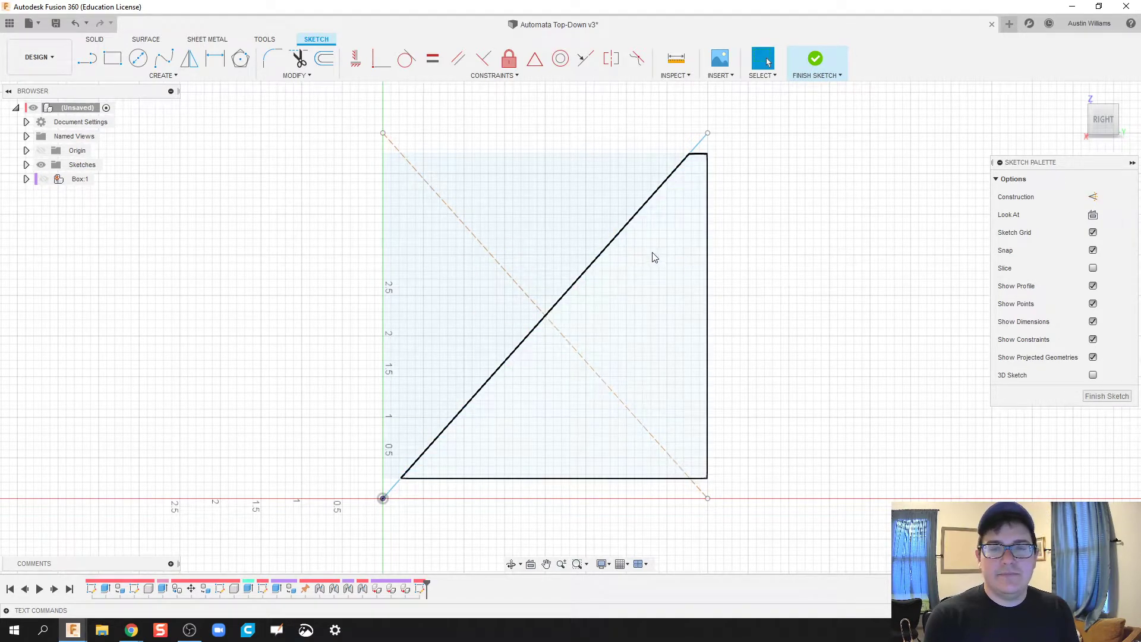
Step: Convert the remaining solid diagonal into a construction line
right_click(690, 156)
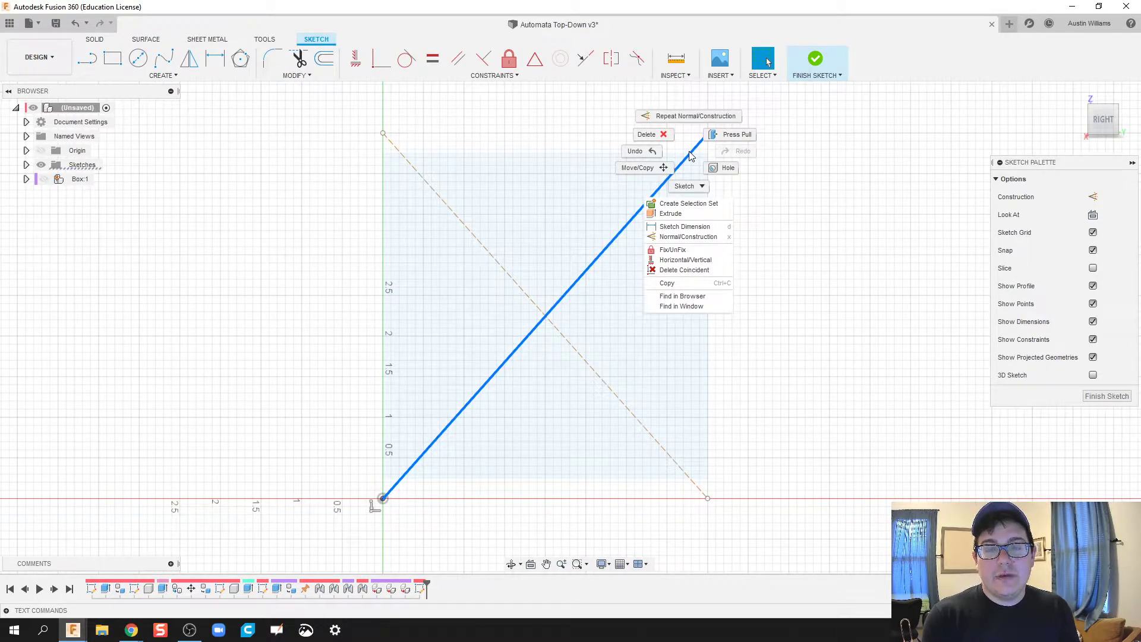
left_click(762, 195)
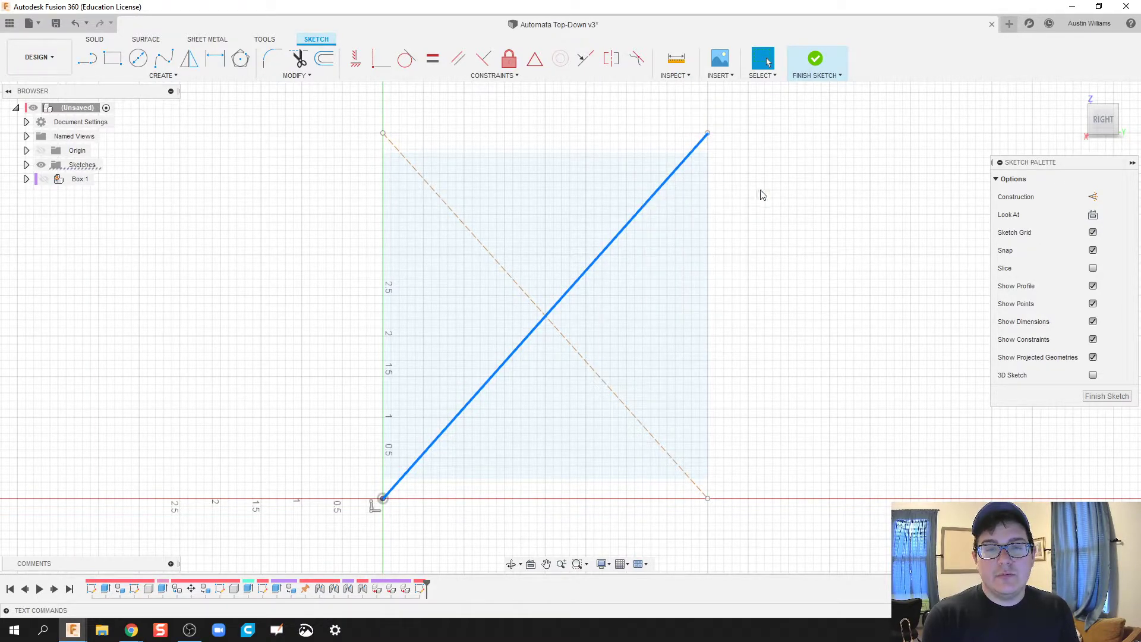
right_click(678, 169)
left_click(679, 252)
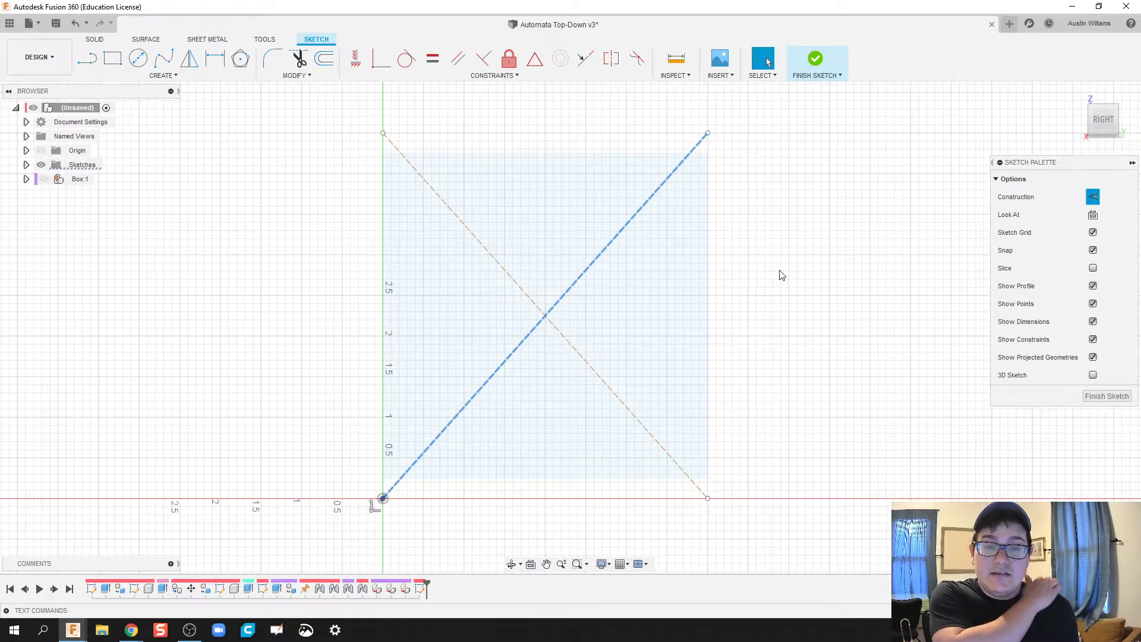
right_click(815, 271)
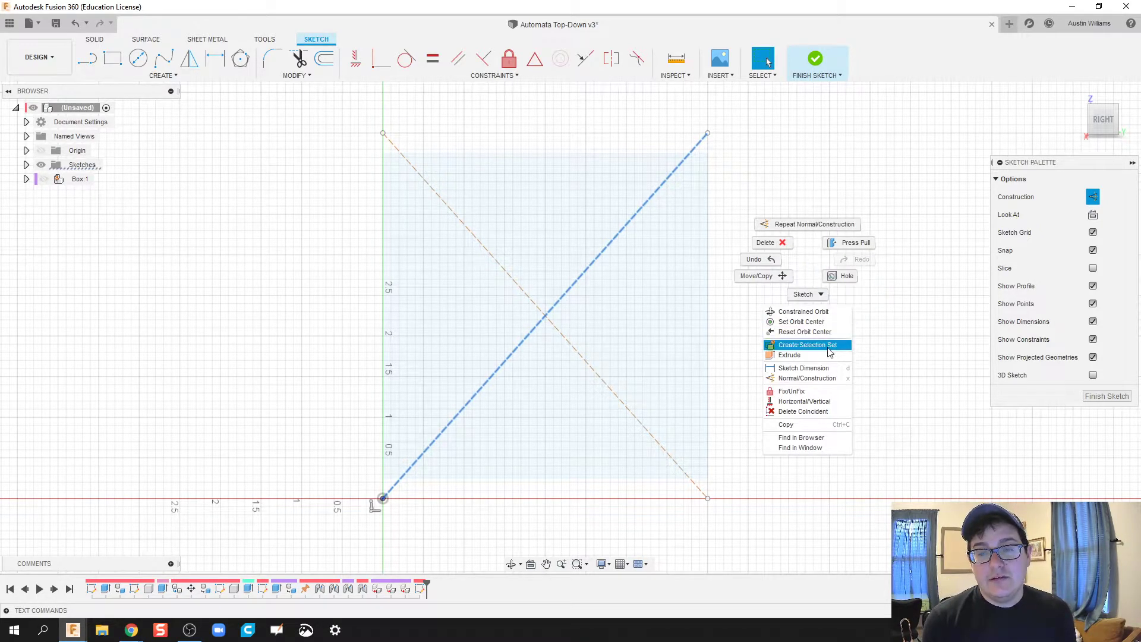
left_click(813, 379)
left_click(798, 362)
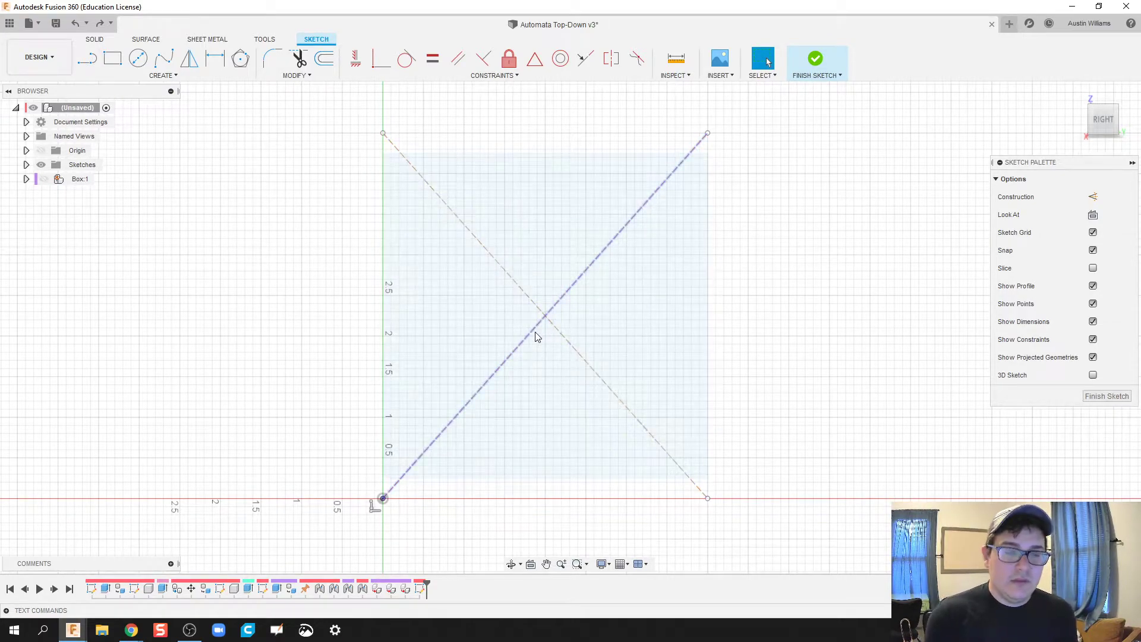
Step: Draw a 0.25 in diameter circle centred where the two construction diagonals cross, and finish the sketch
key("c")
scroll(546, 333, "up", 1)
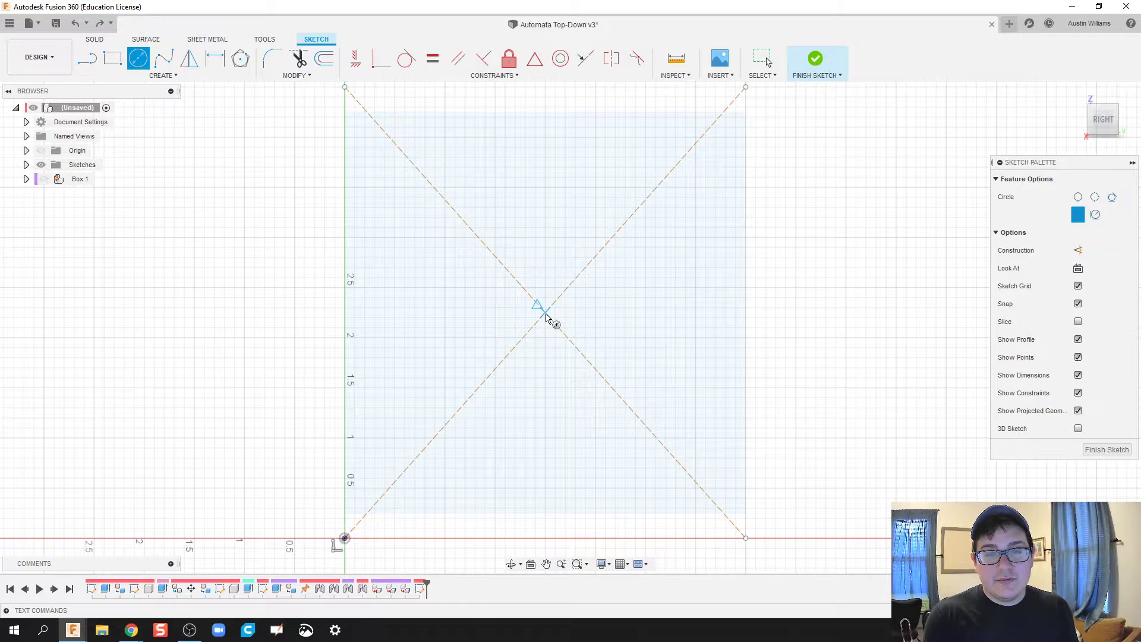
left_click(546, 313)
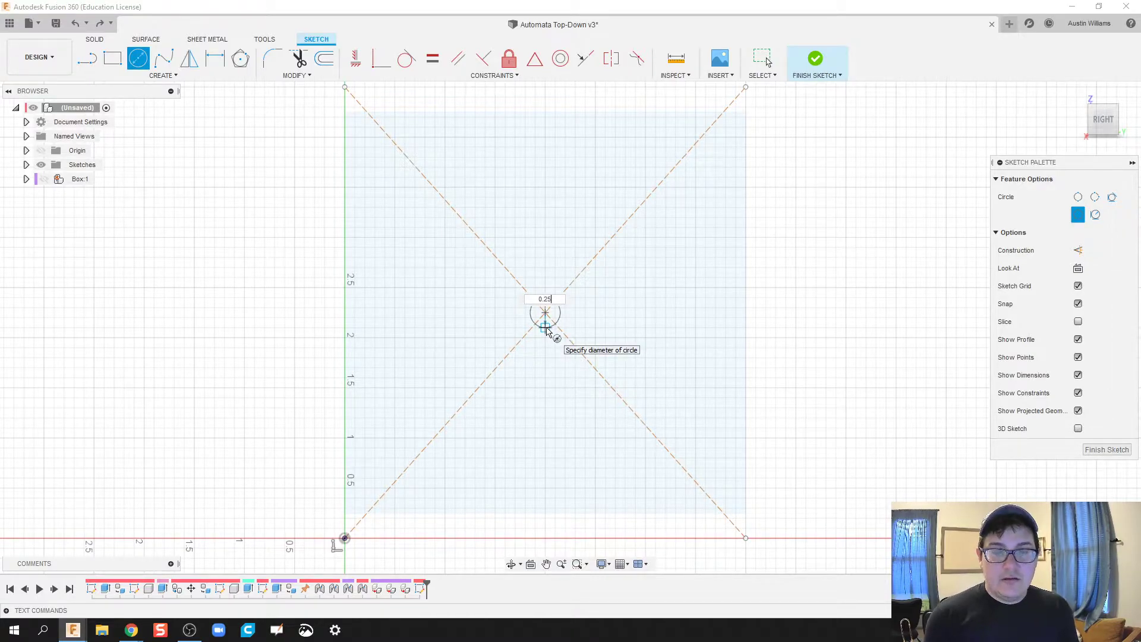
type("0.25")
key("Return")
key("Escape")
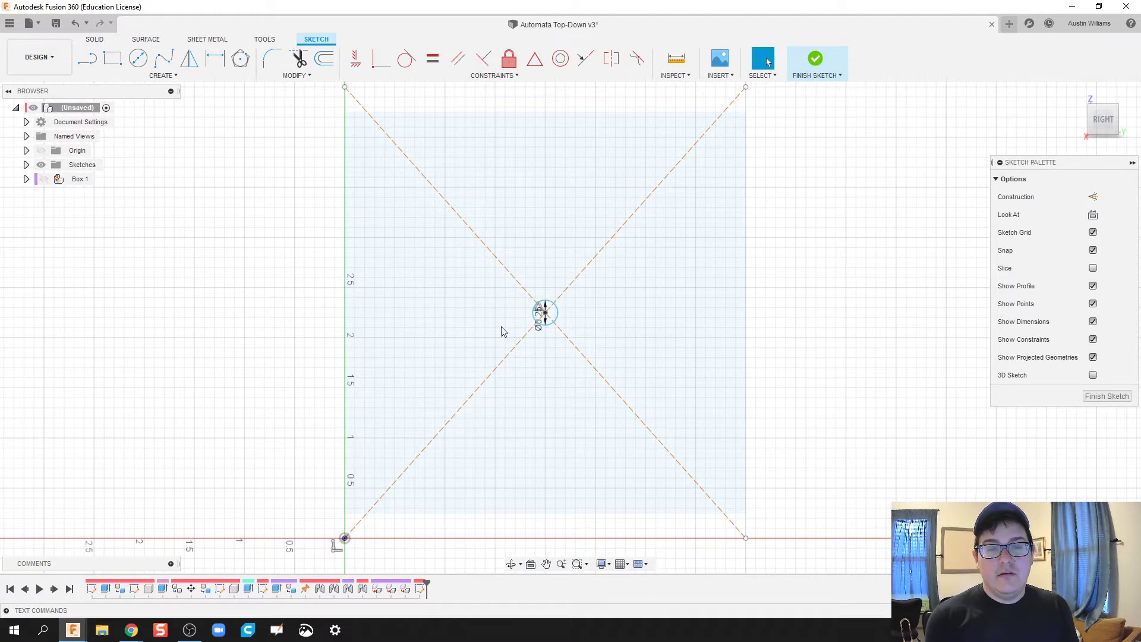
left_click(822, 60)
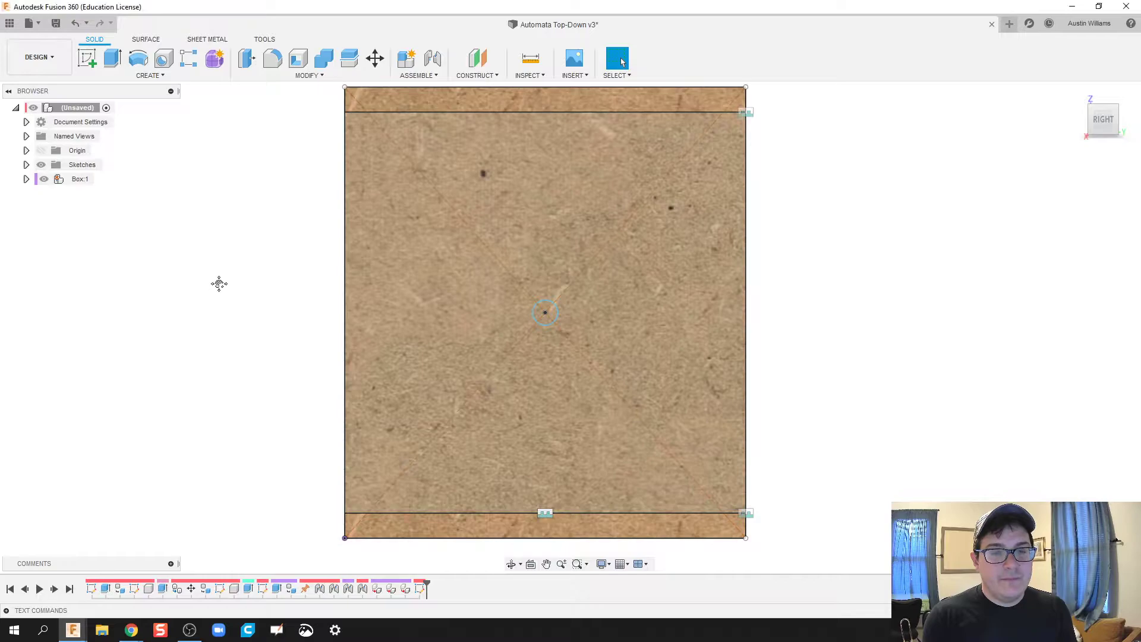
Step: Extrude the centre circle on the right side panel -5.50 in as a cut through both side panels
middle_click_drag(219, 284, 381, 284, "shift")
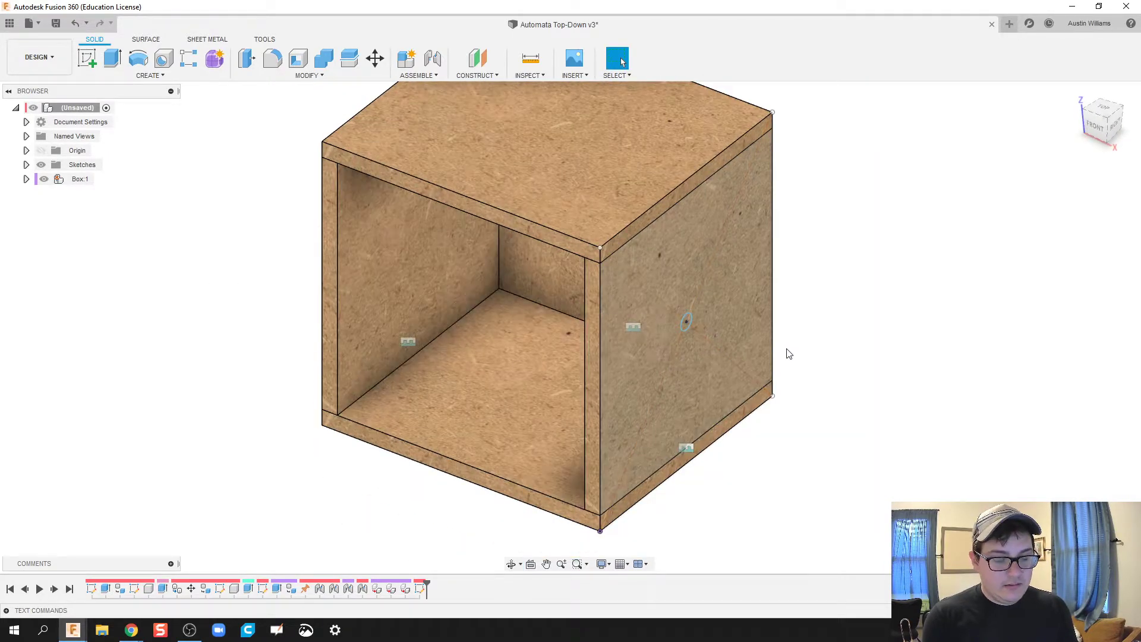
key("e")
left_click(684, 322)
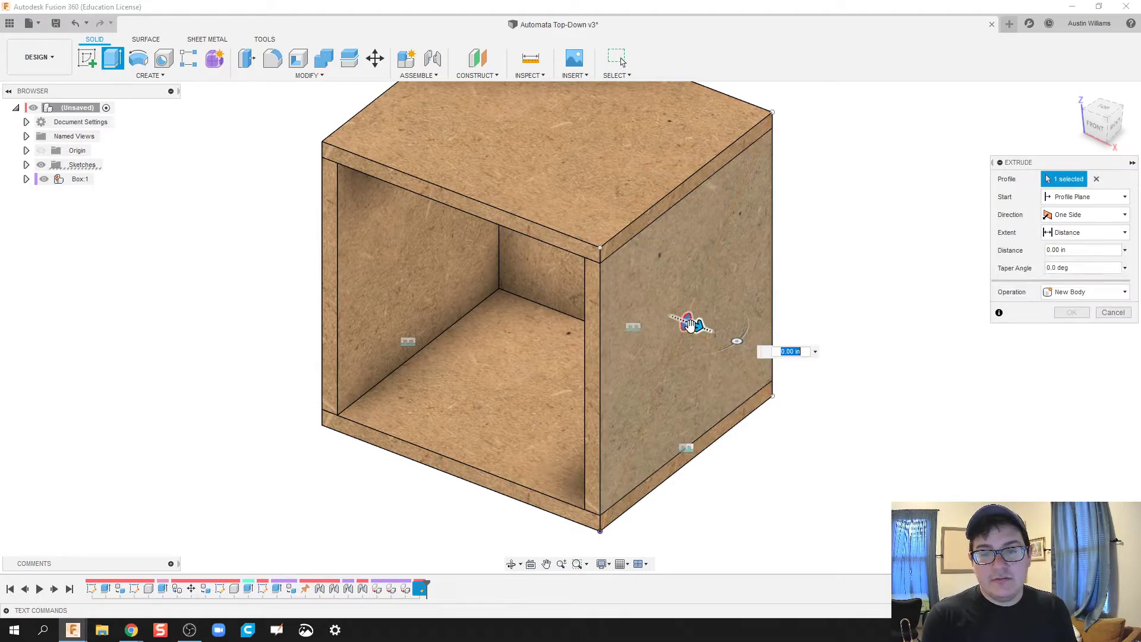
left_click_drag(687, 324, 297, 178)
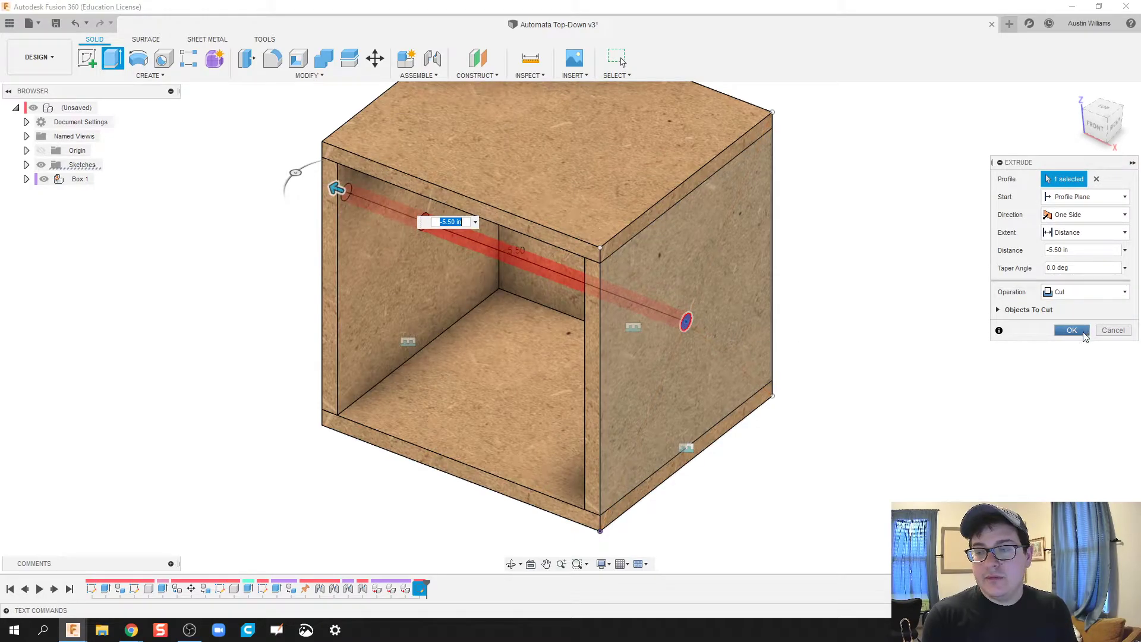
left_click(1071, 331)
Step: Start a sketch on the box's top face and draw a horizontal line joining the midpoints of its two side edges
middle_click_drag(822, 348, 626, 301, "shift")
left_click(83, 58)
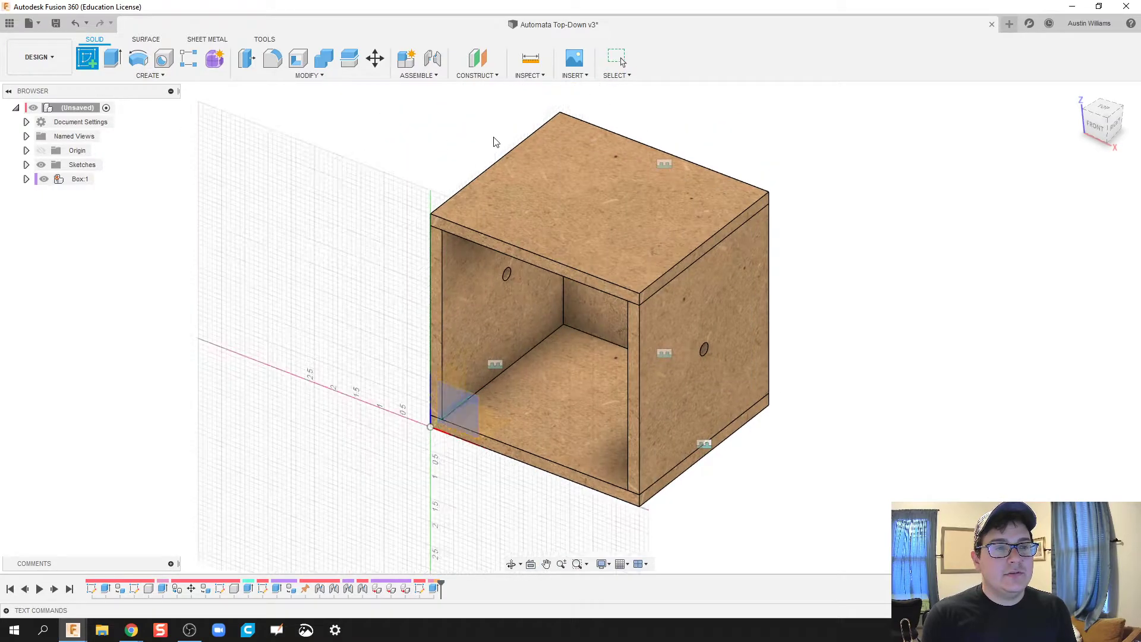
left_click(593, 184)
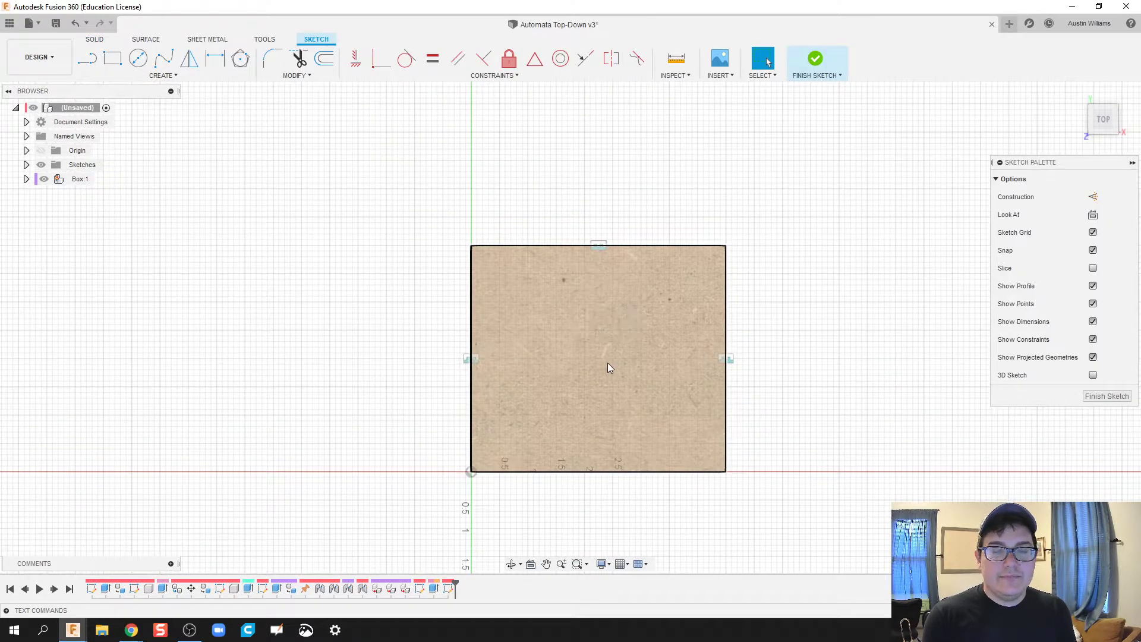
scroll(545, 355, "up", 3)
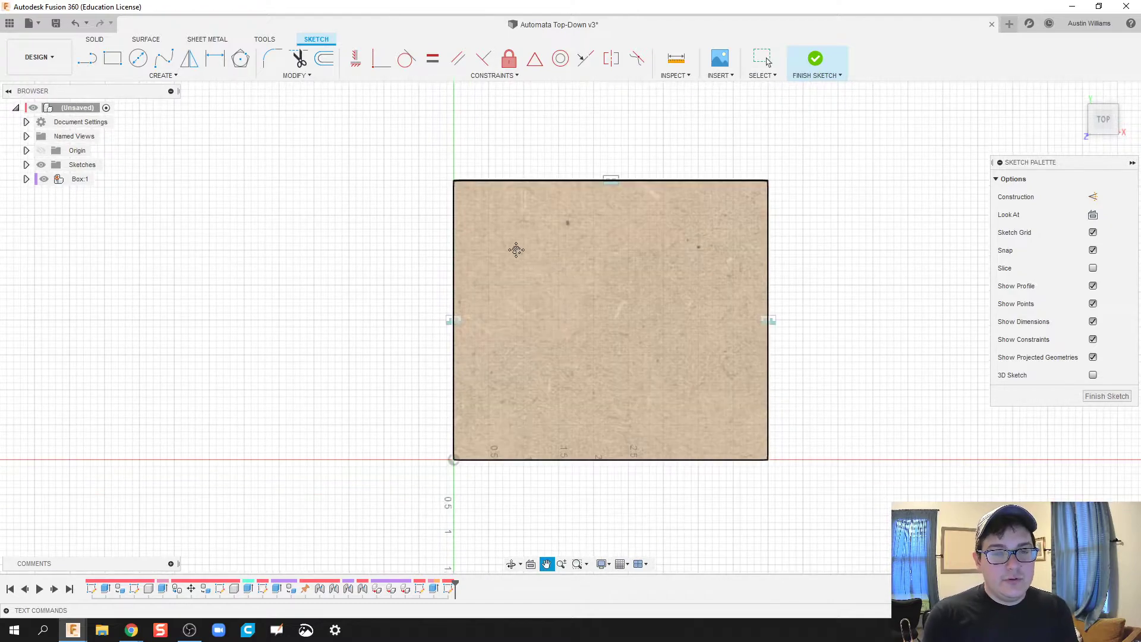
key("l")
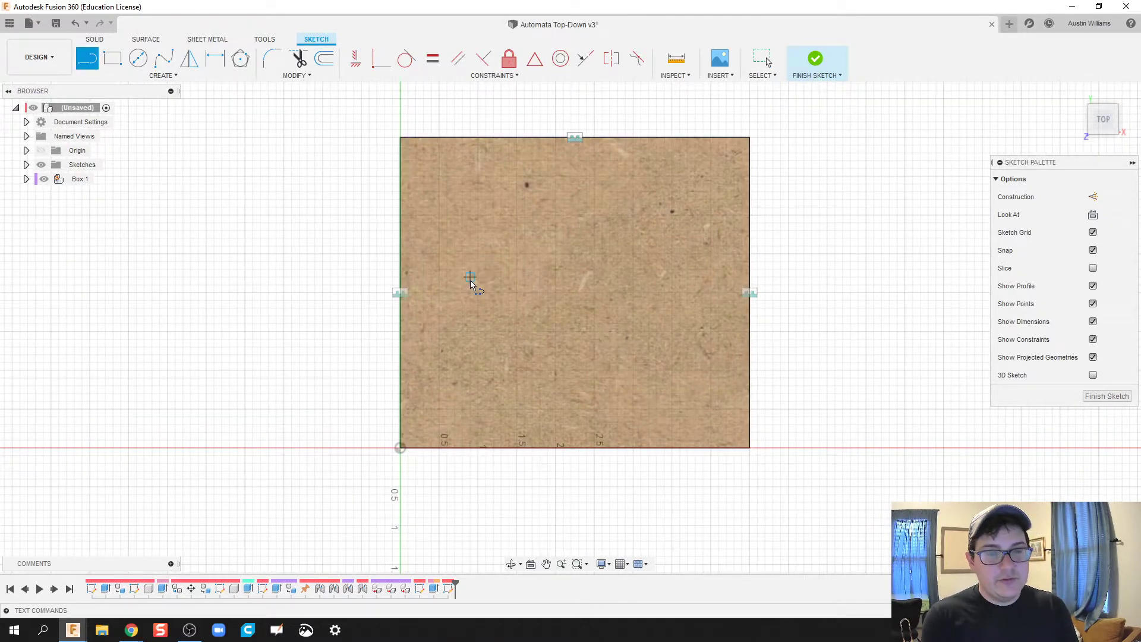
left_click(400, 292)
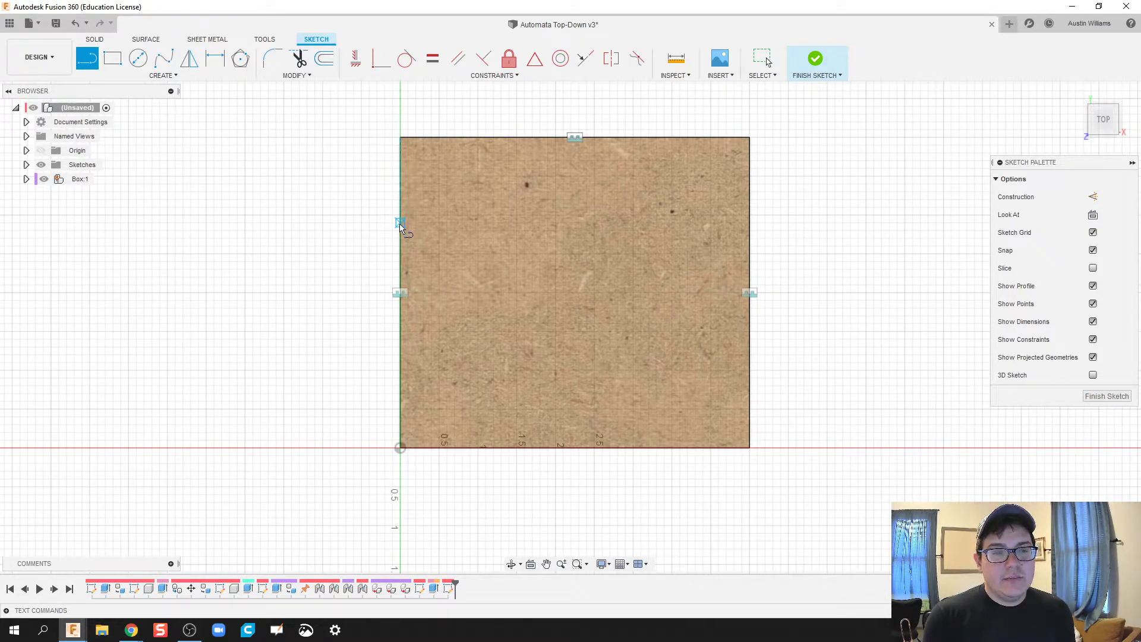
left_click(400, 293)
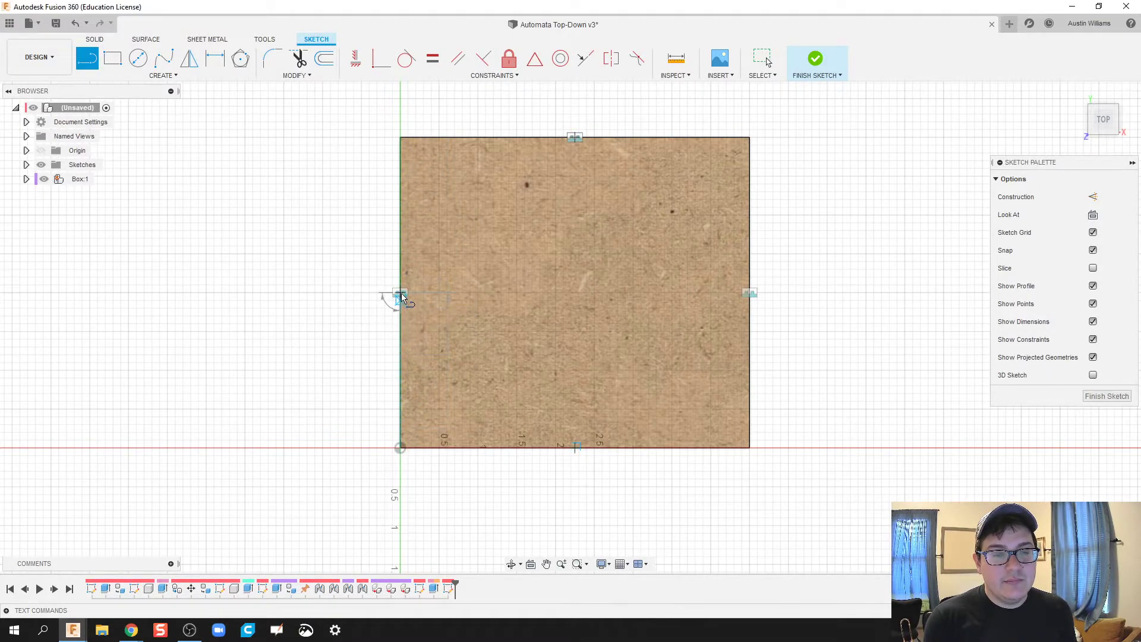
double_click(749, 293)
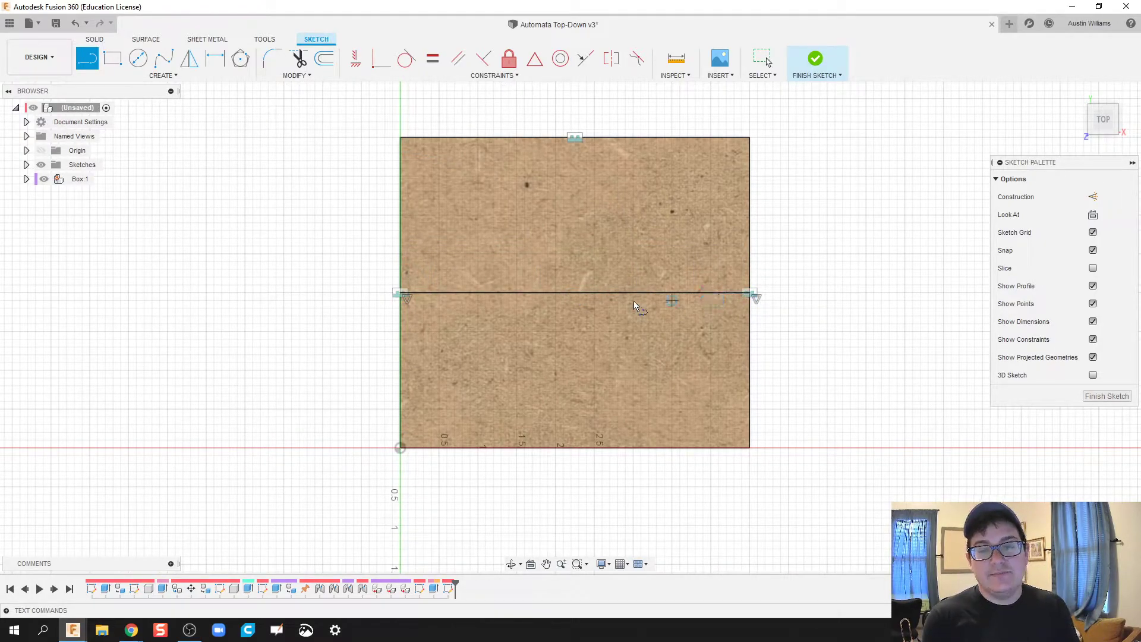
key("Escape")
Step: Convert the horizontal midline on the top face into a construction line
right_click(557, 291)
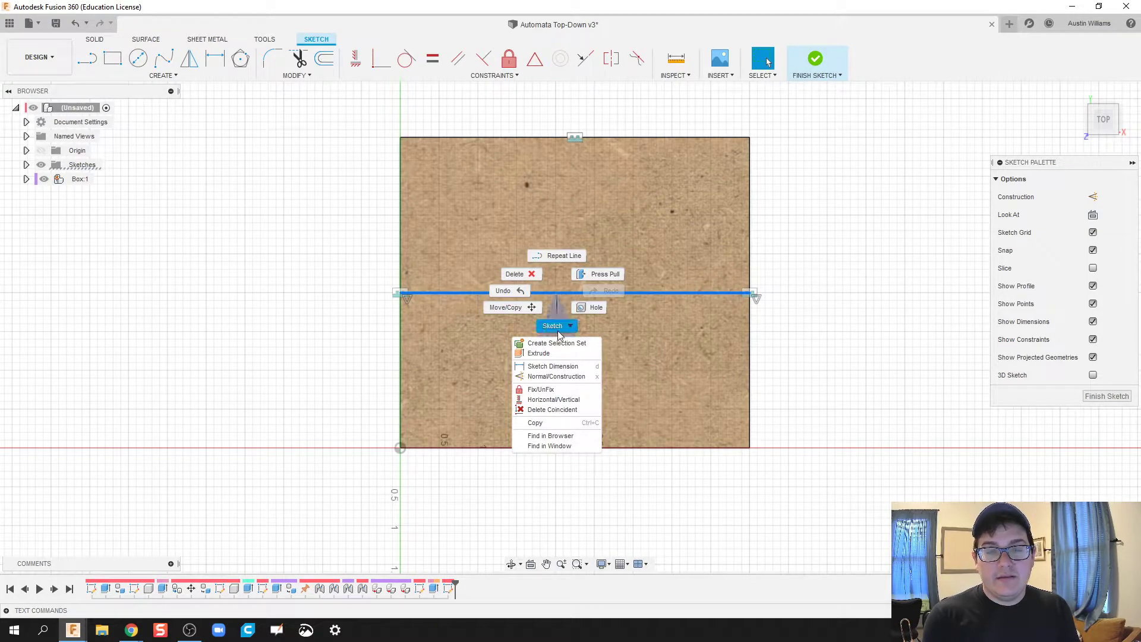
left_click(555, 376)
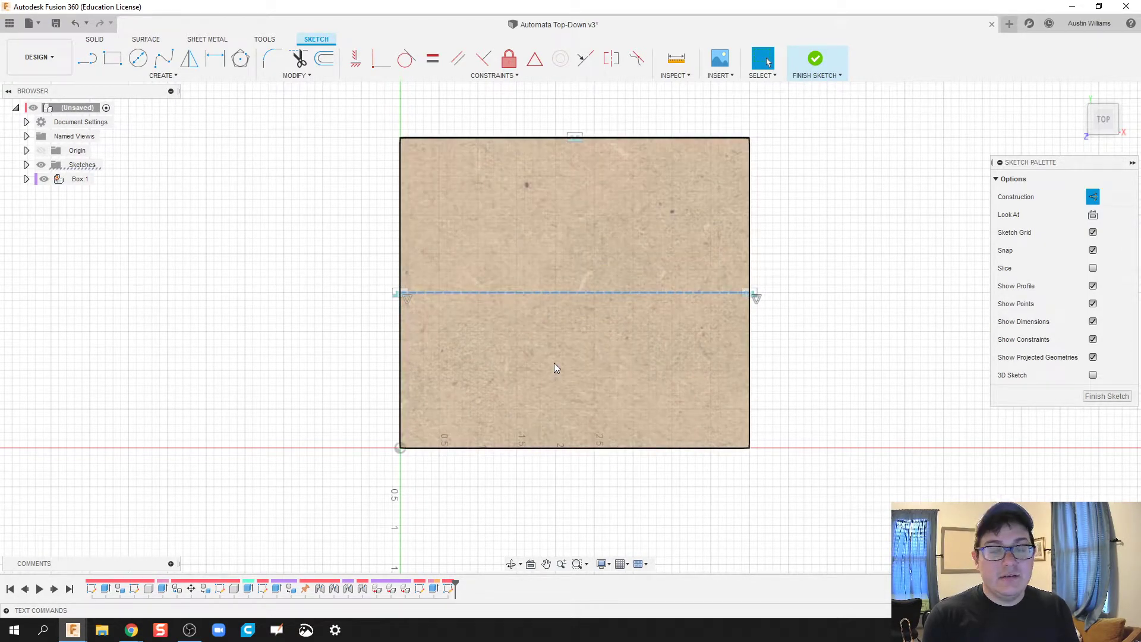
key("Escape")
Step: Hide the Box component and draw a 0.25 in diameter circle centred on the construction midline, near its left end
scroll(552, 336, "up", 3)
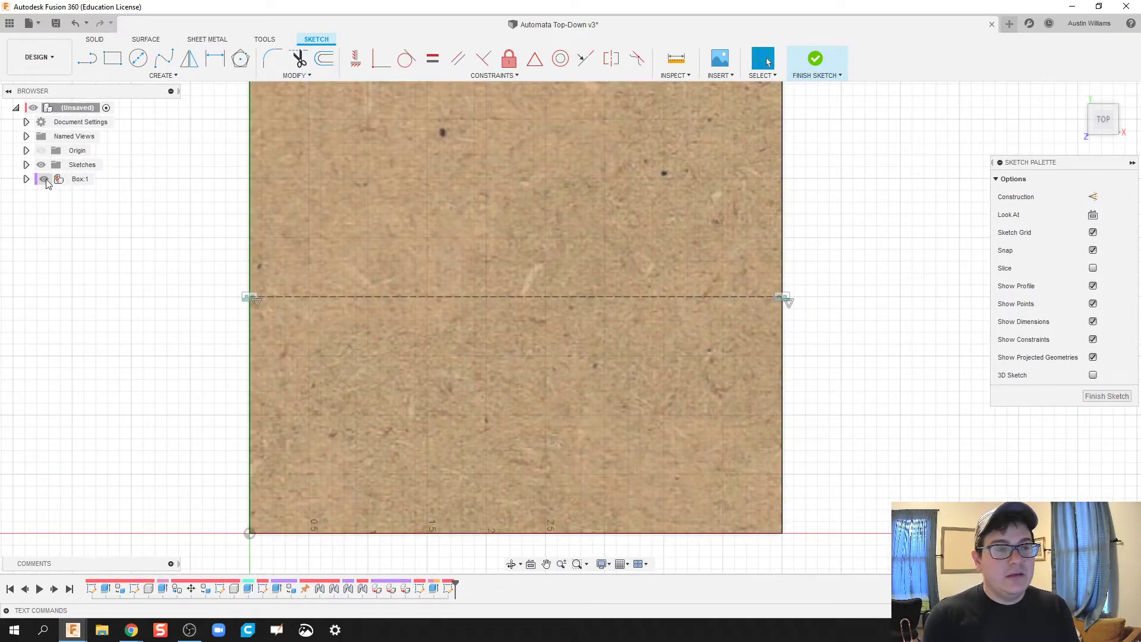
left_click(43, 179)
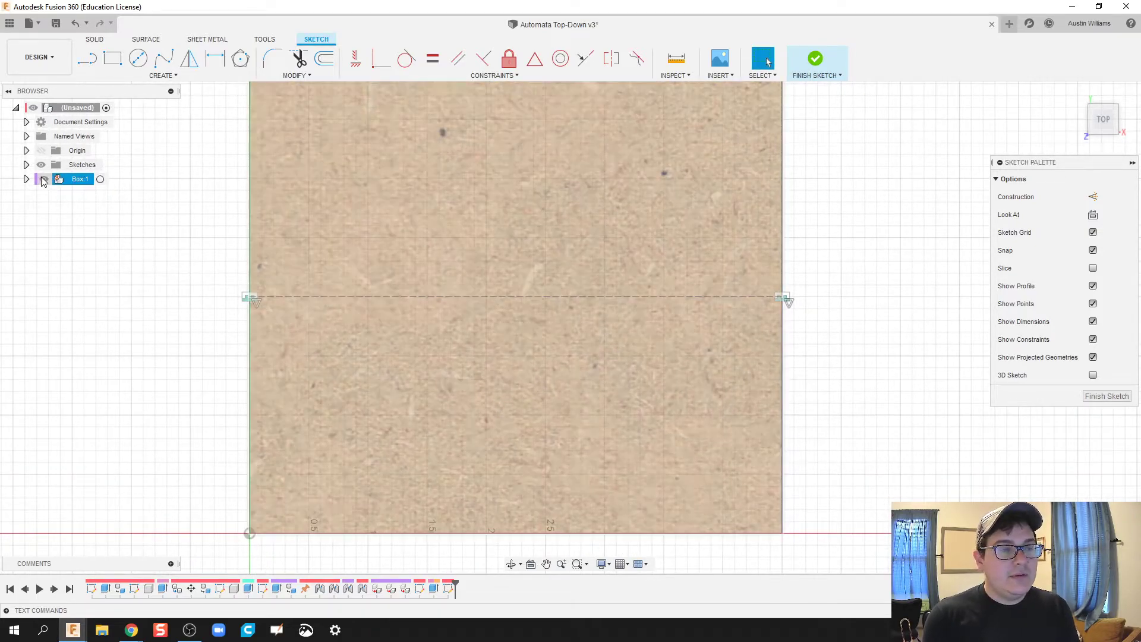
middle_click_drag(168, 316, 196, 316)
key("c")
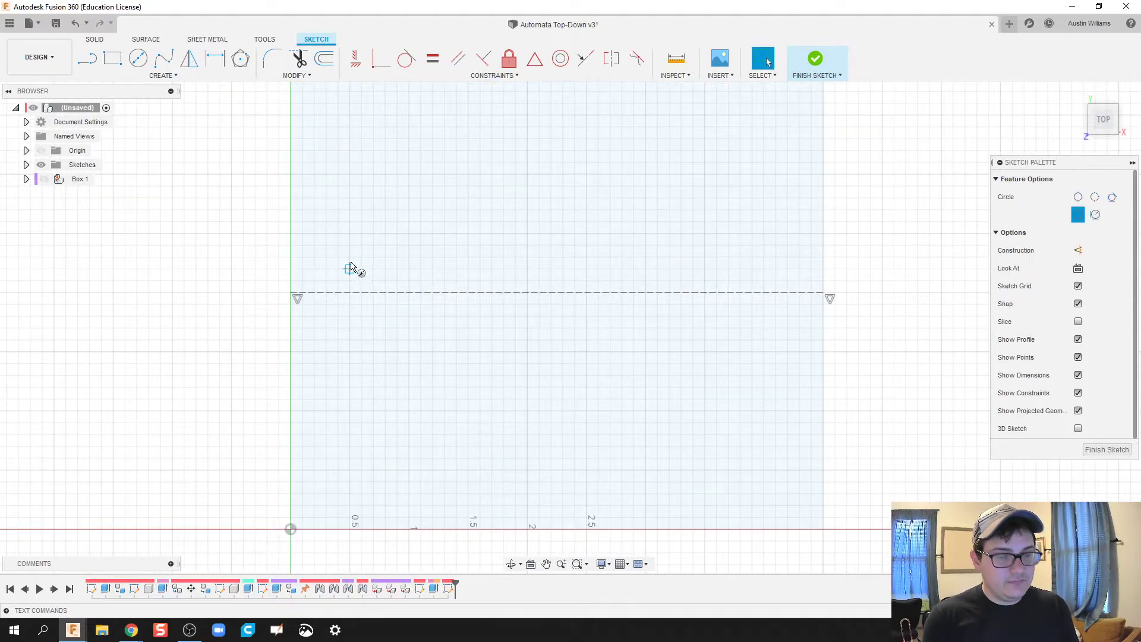
left_click(387, 294)
type("0.")
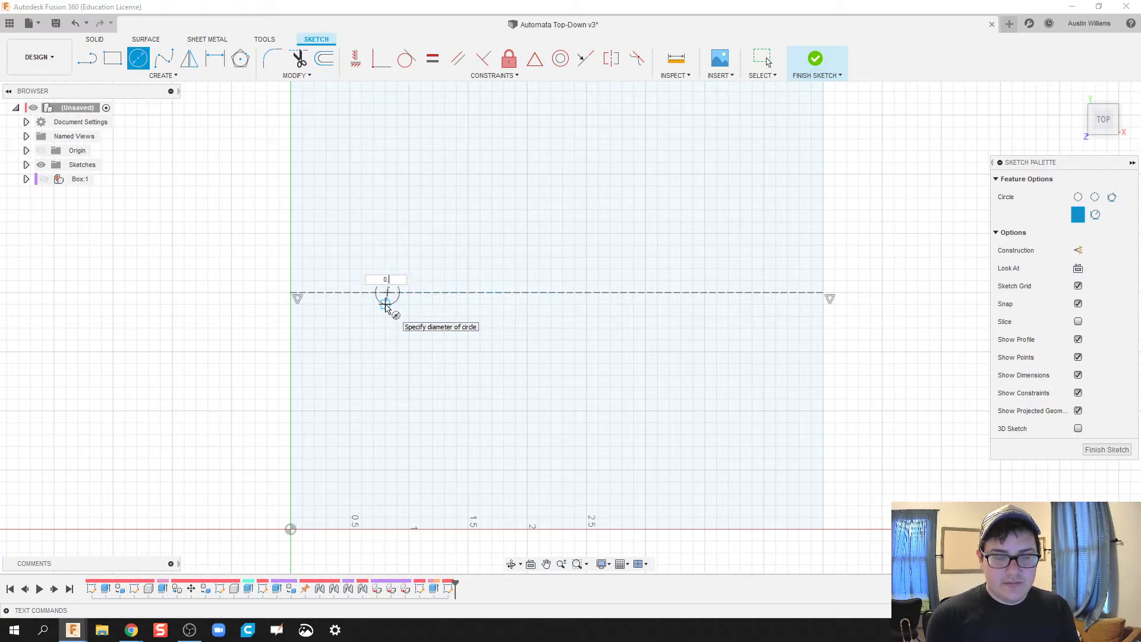
type("25")
key("Return")
key("Escape")
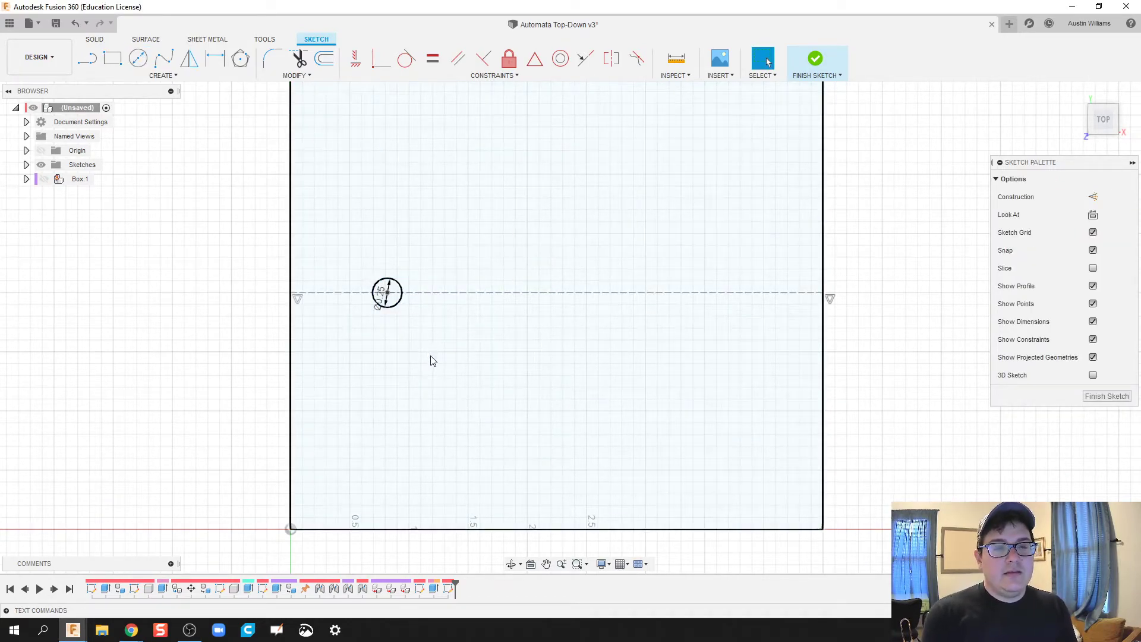
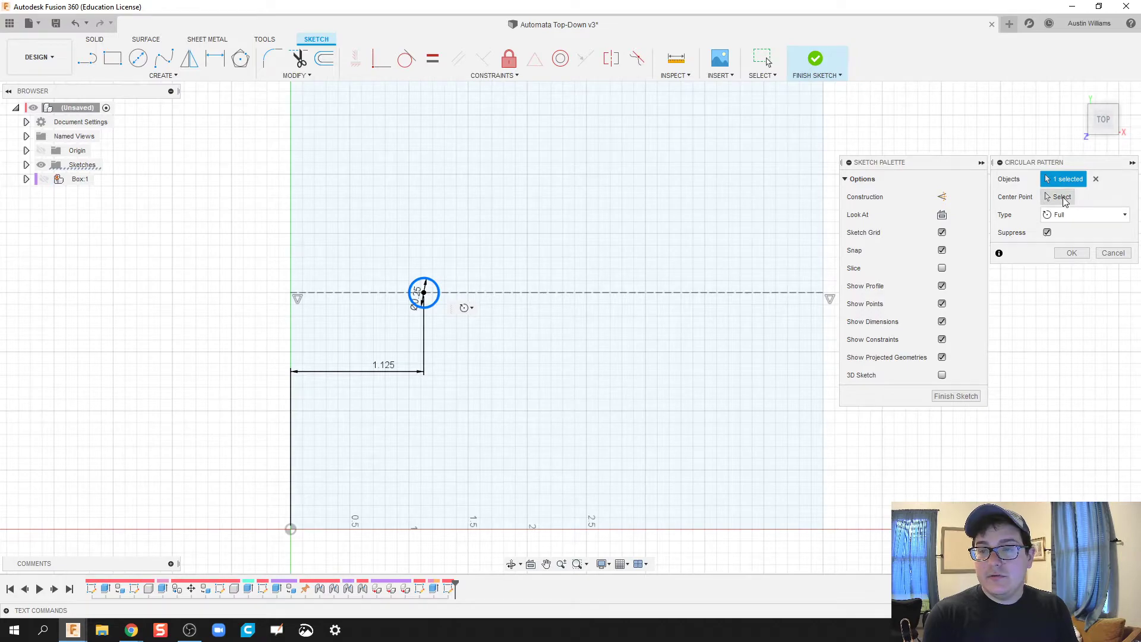
Step: Create a rectangular pattern of the circle along the midline toward the right edge, with quantity 4, Spacing distance type and -0.75 in distance
key("Escape")
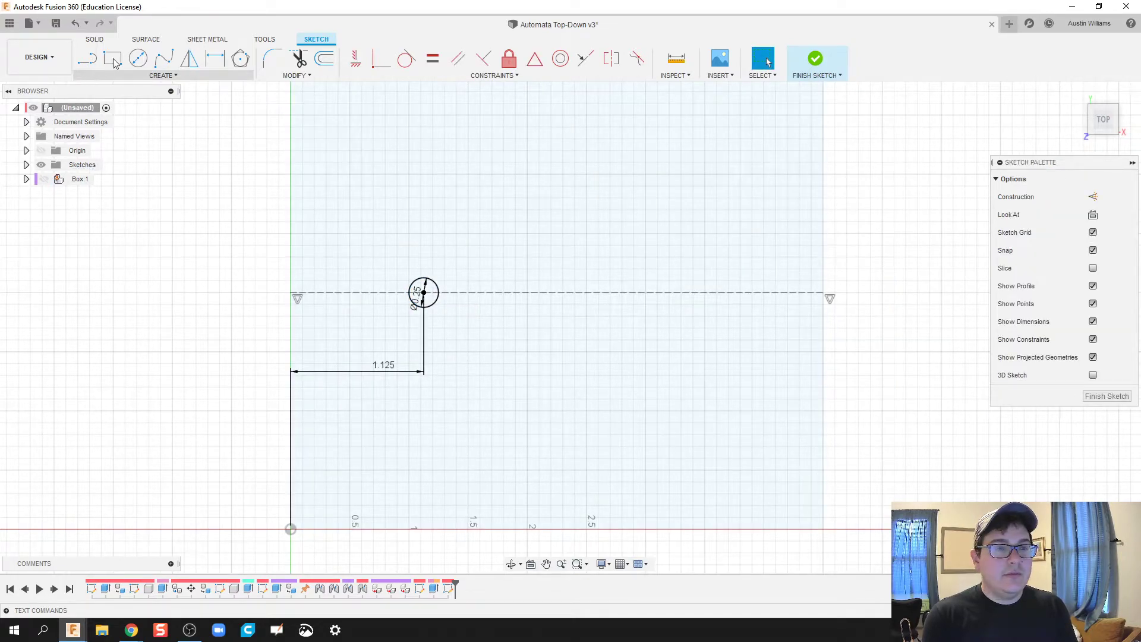
left_click(162, 74)
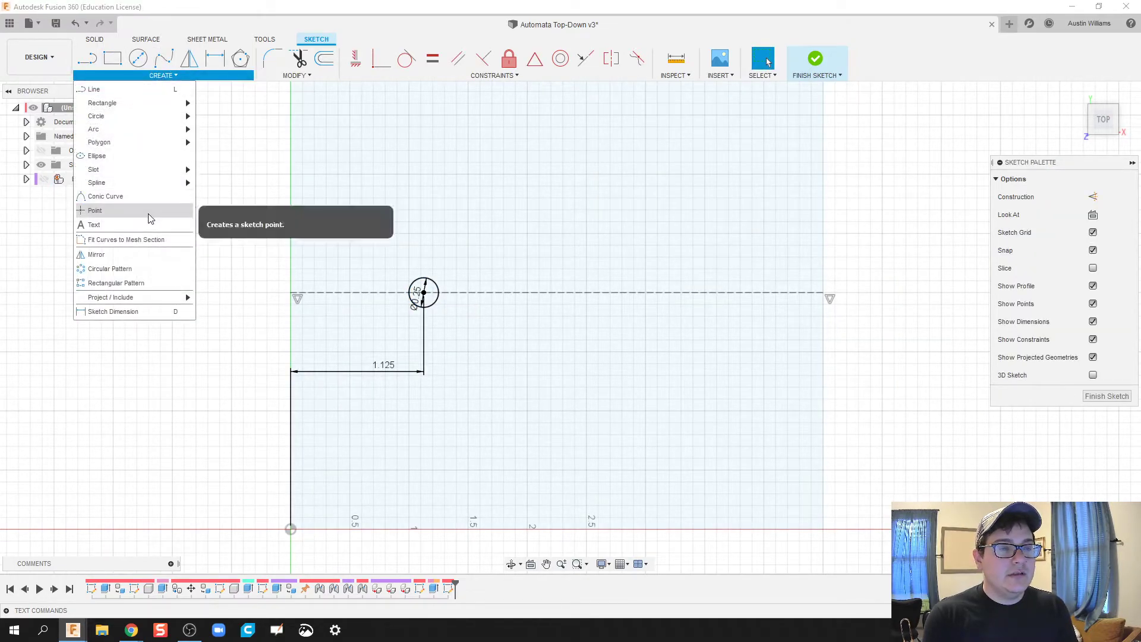
left_click(148, 283)
left_click(442, 304)
left_click_drag(412, 292, 659, 293)
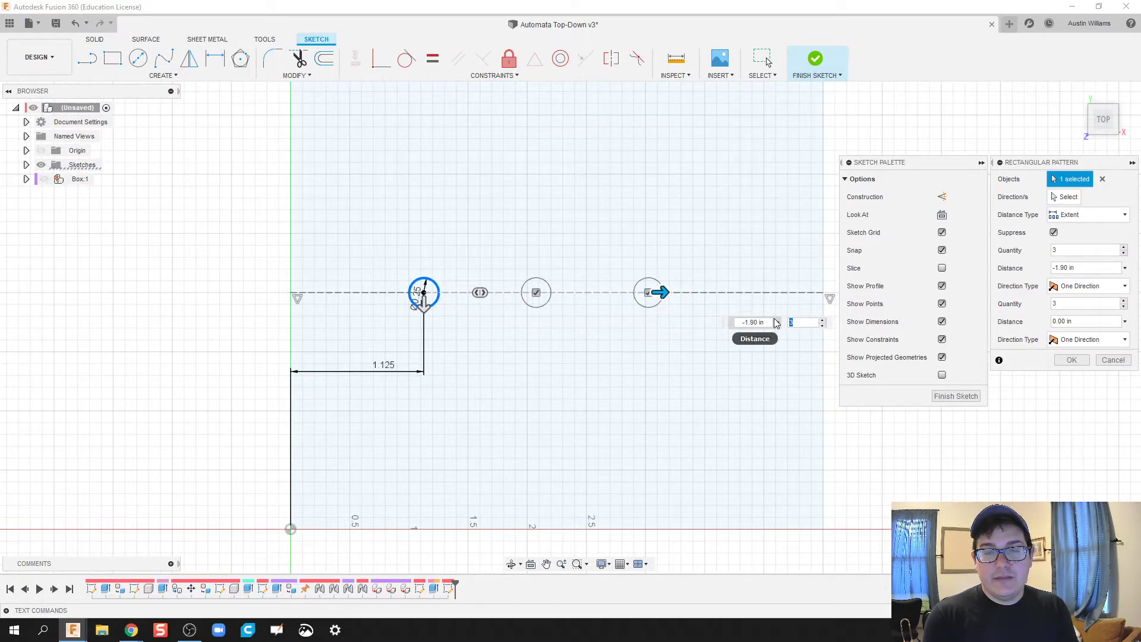
left_click(822, 319)
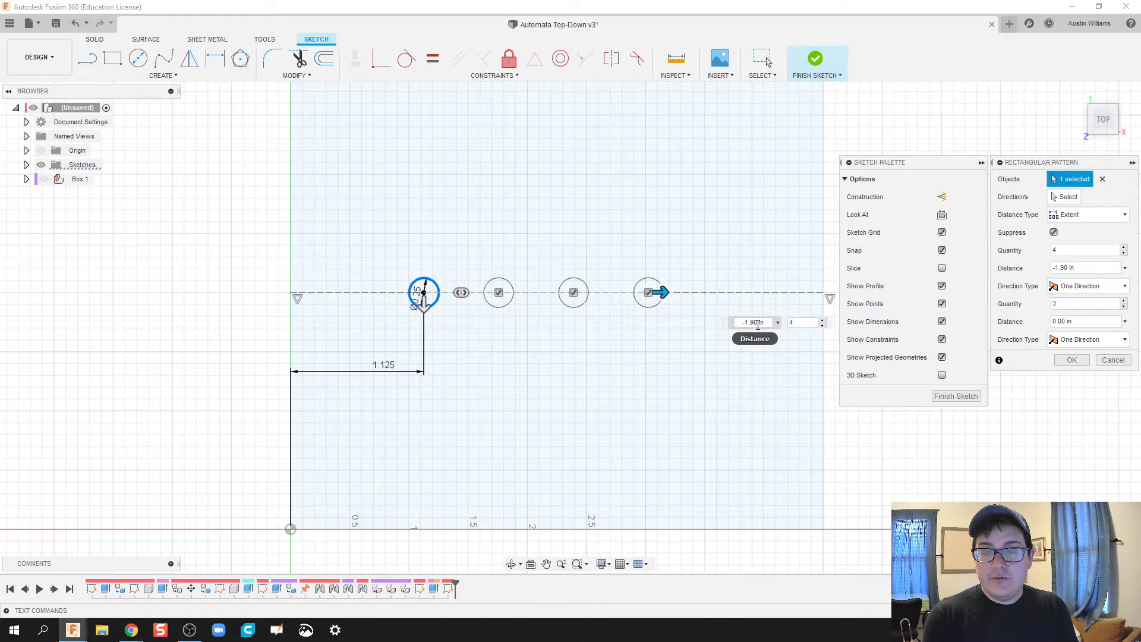
left_click(1080, 217)
left_click(1079, 247)
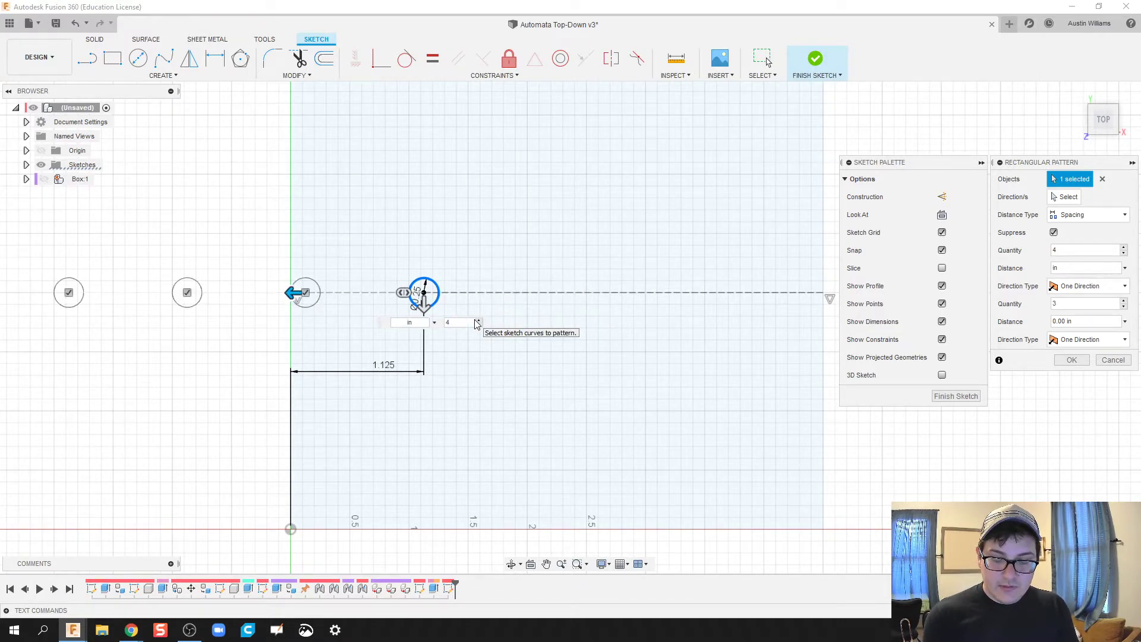
key("Return")
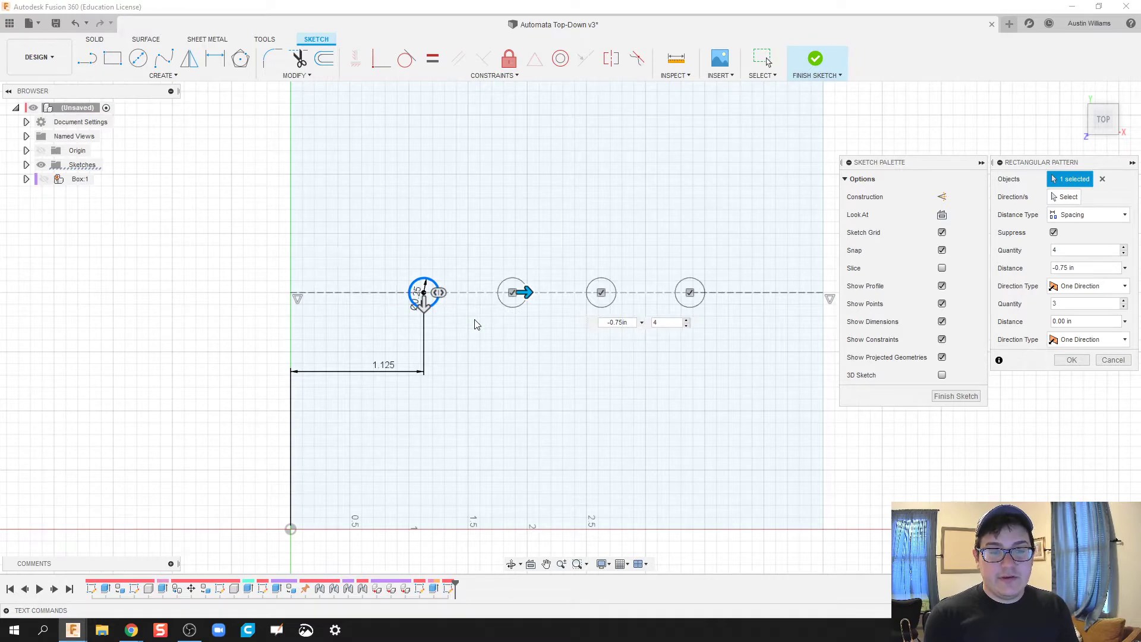
key("Return")
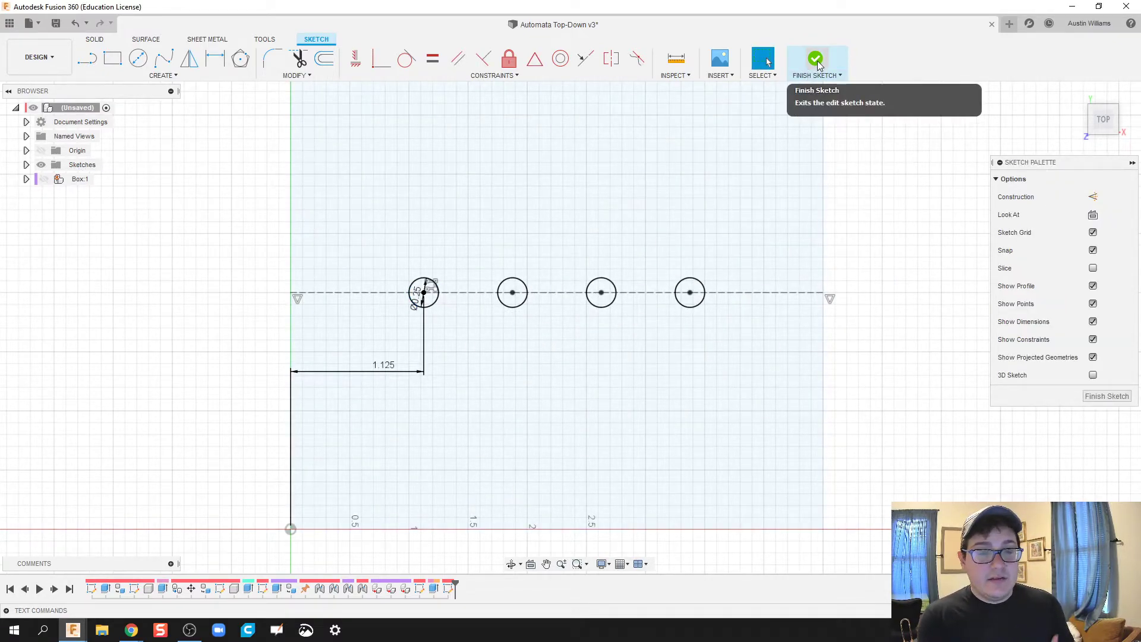
Step: Finish the hole-layout sketch and show the Box component again
left_click(1103, 396)
scroll(689, 300, "down", 2)
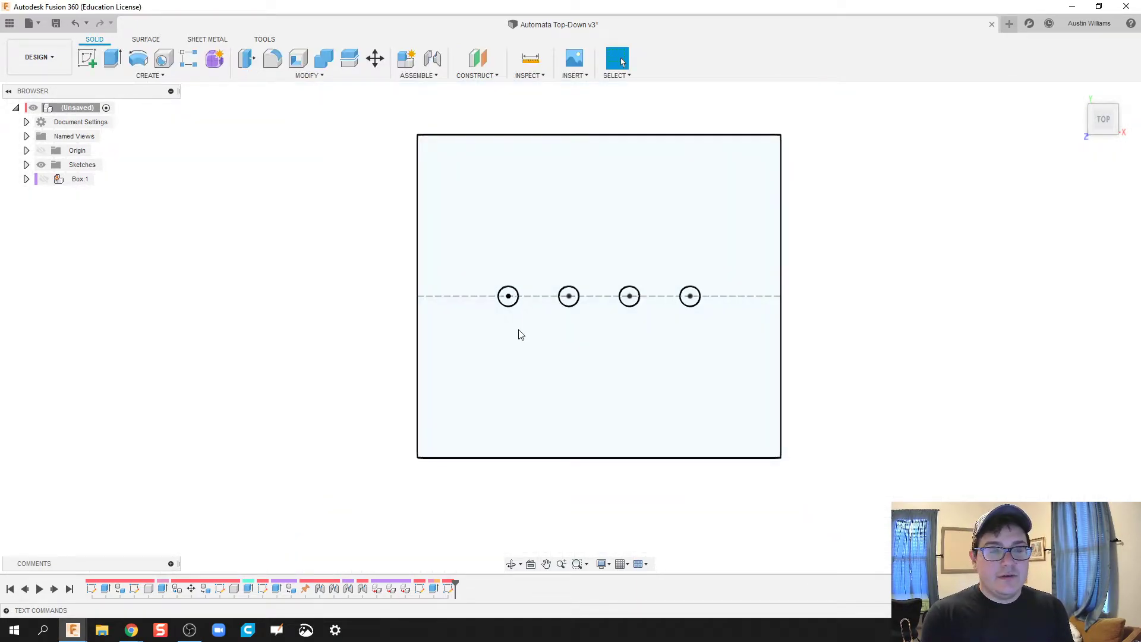
left_click(44, 180)
Step: Extrude the four patterned circles downward as a cut through the top panel
mouse_move(250, 332)
middle_mouse_down()
mouse_move(234, 303)
mouse_move(273, 339)
mouse_move(247, 292)
mouse_move(252, 353)
middle_mouse_up()
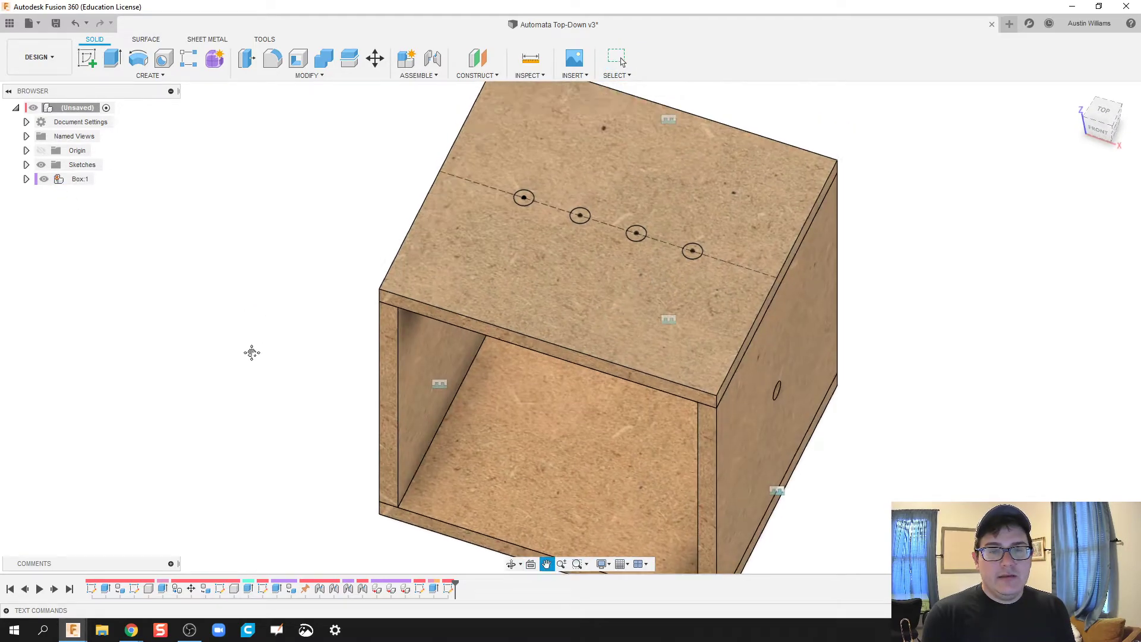
scroll(250, 342, "down", 2)
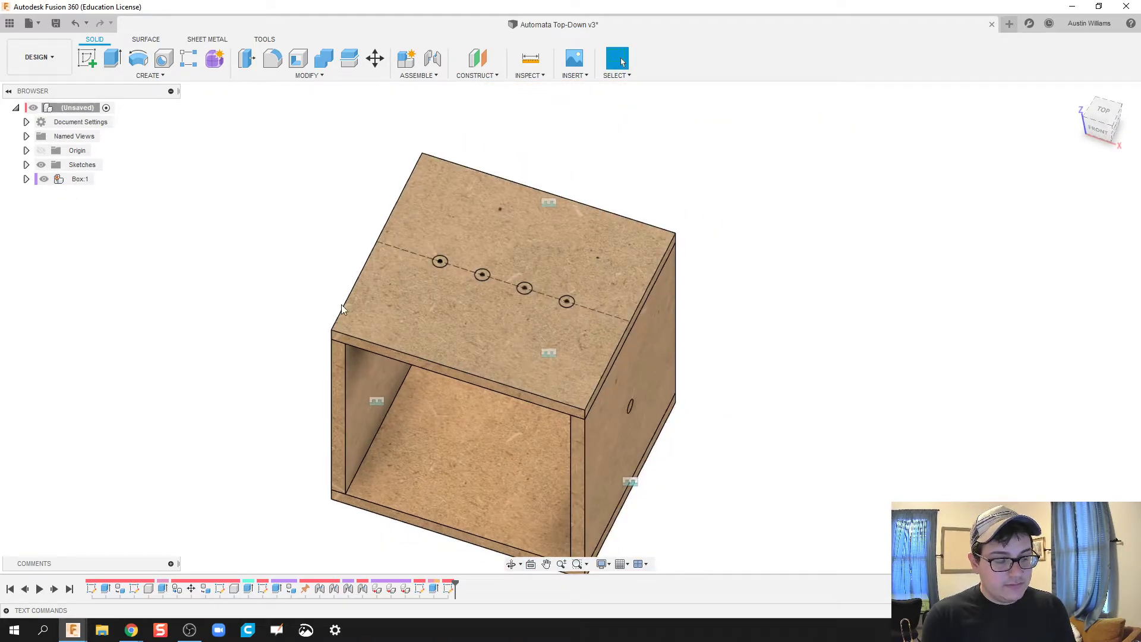
key("e")
scroll(443, 263, "up", 2)
left_click(438, 261)
left_click(502, 282)
left_click(566, 302)
left_click(631, 323)
left_click_drag(631, 315, 631, 364)
left_click(1069, 330)
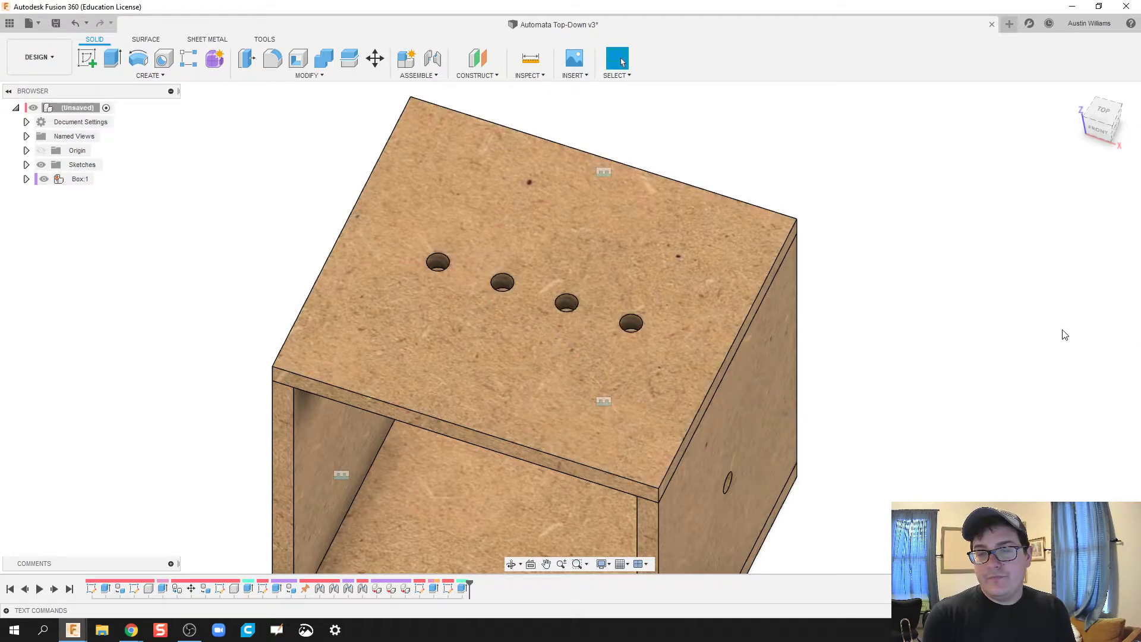
Step: Hide the Box component and start a new sketch on the front origin plane
middle_click_drag(925, 349, 767, 199, "shift")
scroll(766, 258, "down", 2)
mouse_move(766, 257)
middle_mouse_down("shift")
mouse_move(802, 219)
mouse_move(860, 237)
mouse_move(769, 261)
middle_mouse_up("shift")
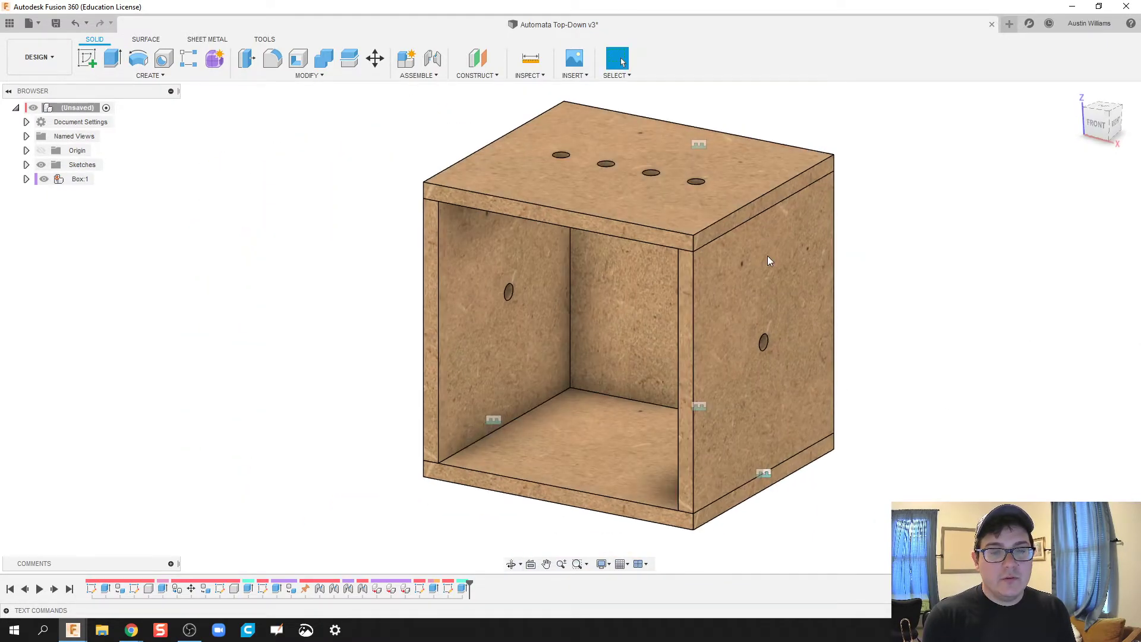
left_click(41, 181)
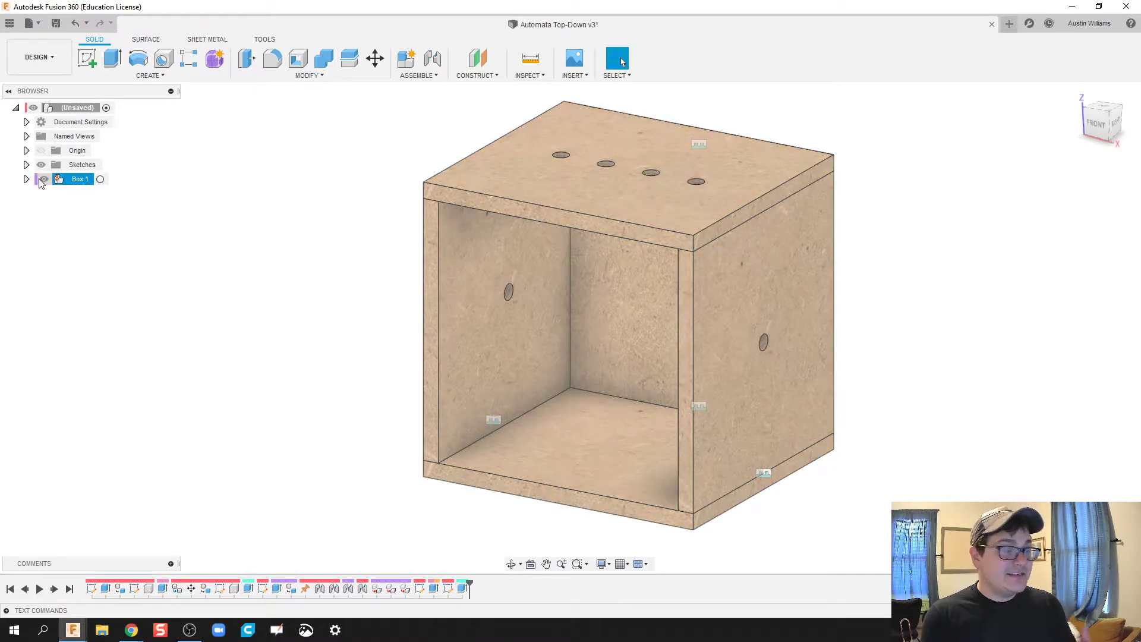
left_click(53, 197)
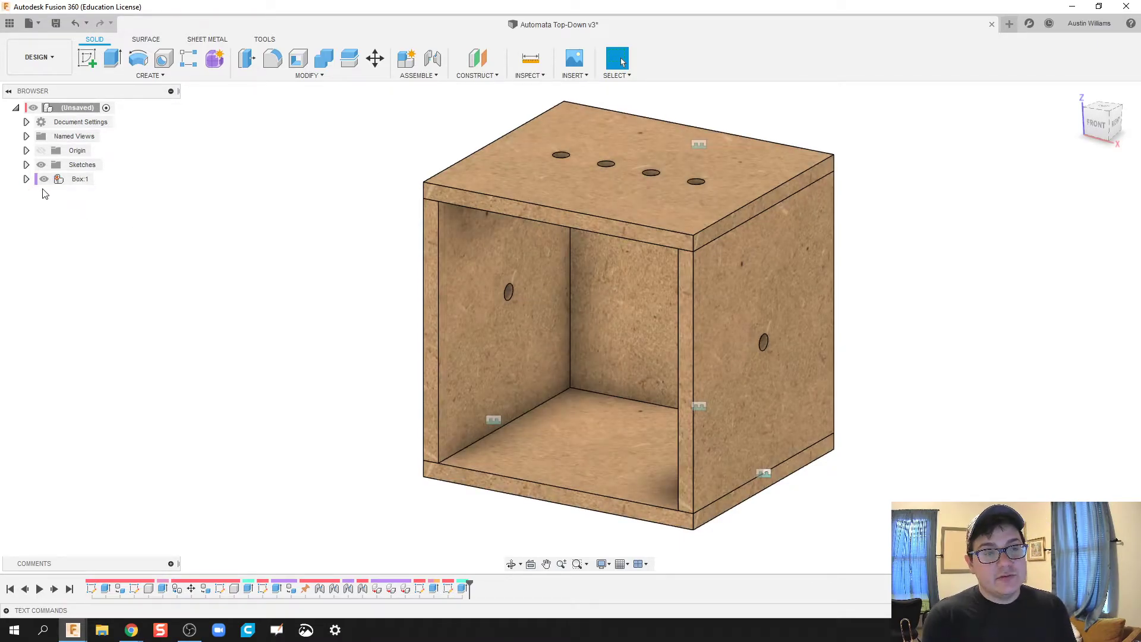
left_click(44, 184)
left_click(44, 180)
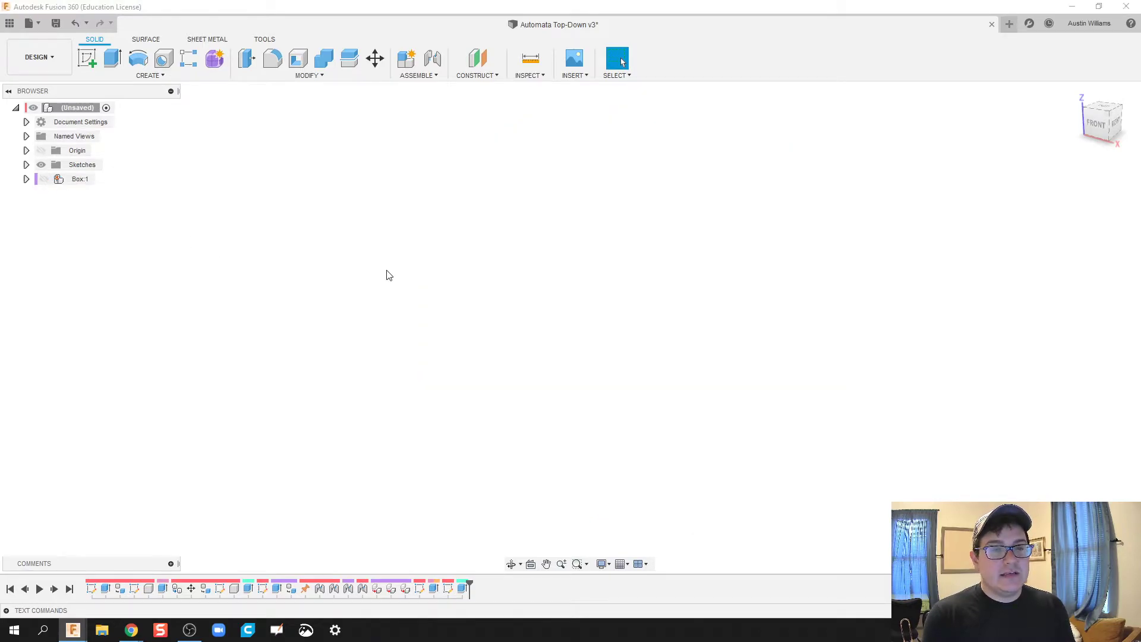
left_click(89, 59)
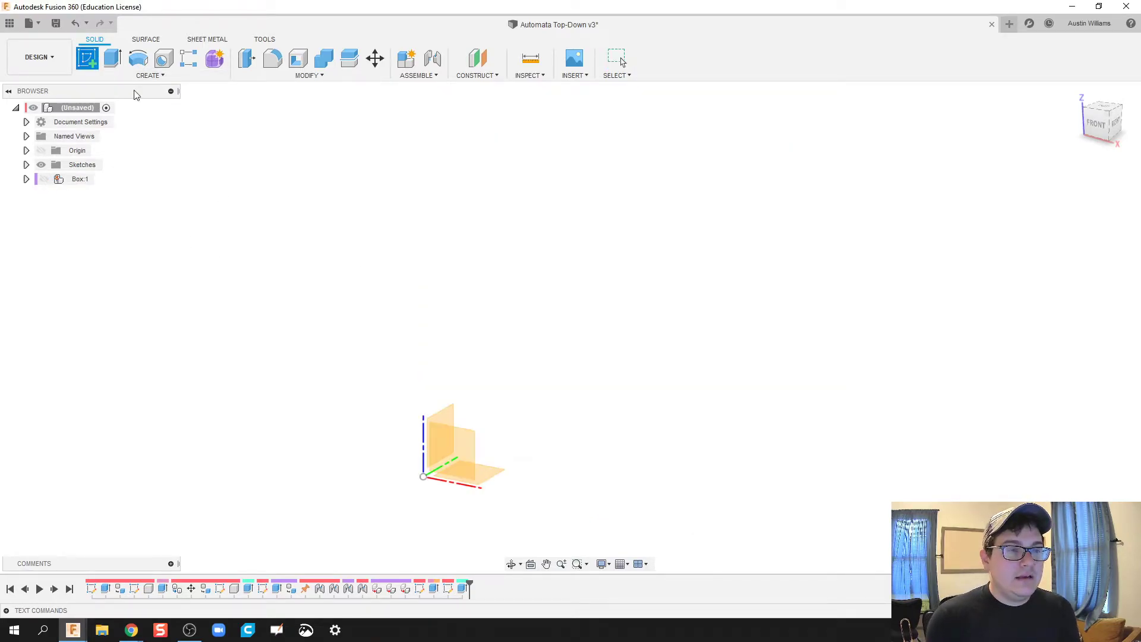
left_click(440, 469)
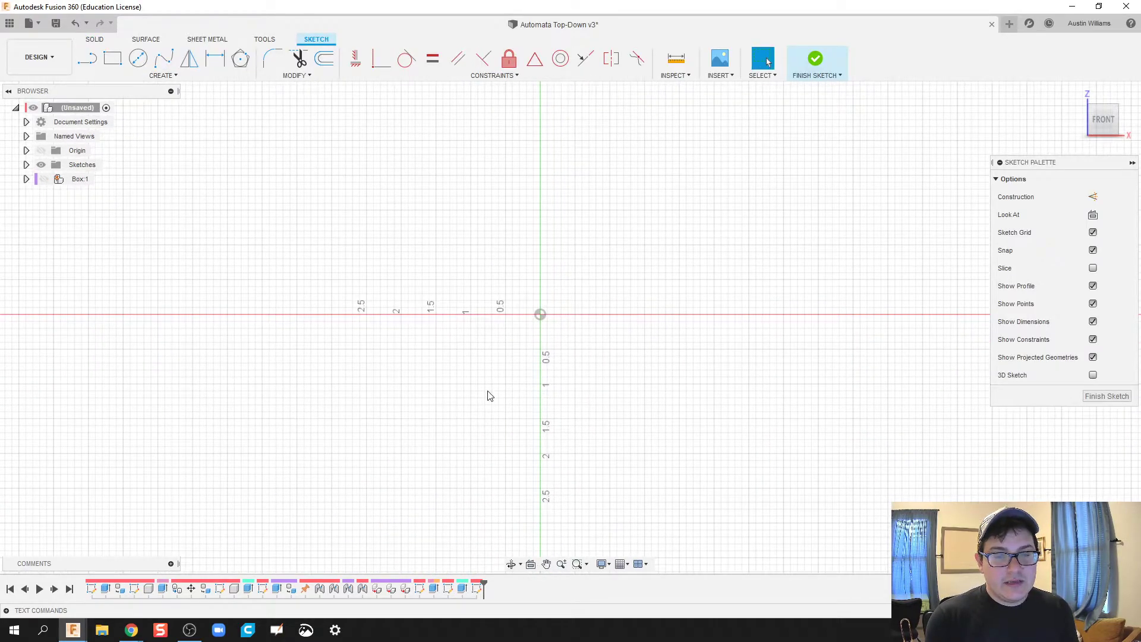
Step: Sketch a small dimensioned circle centred on the origin for the crankshaft's cross-section
key("c")
left_click(540, 314)
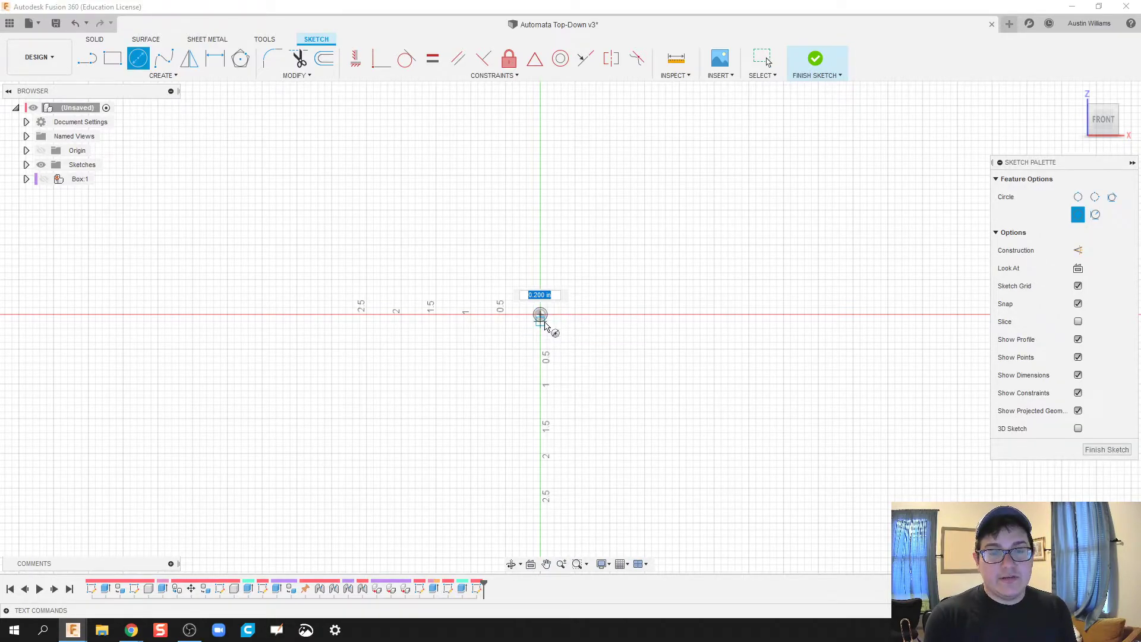
key("Return")
key("Escape")
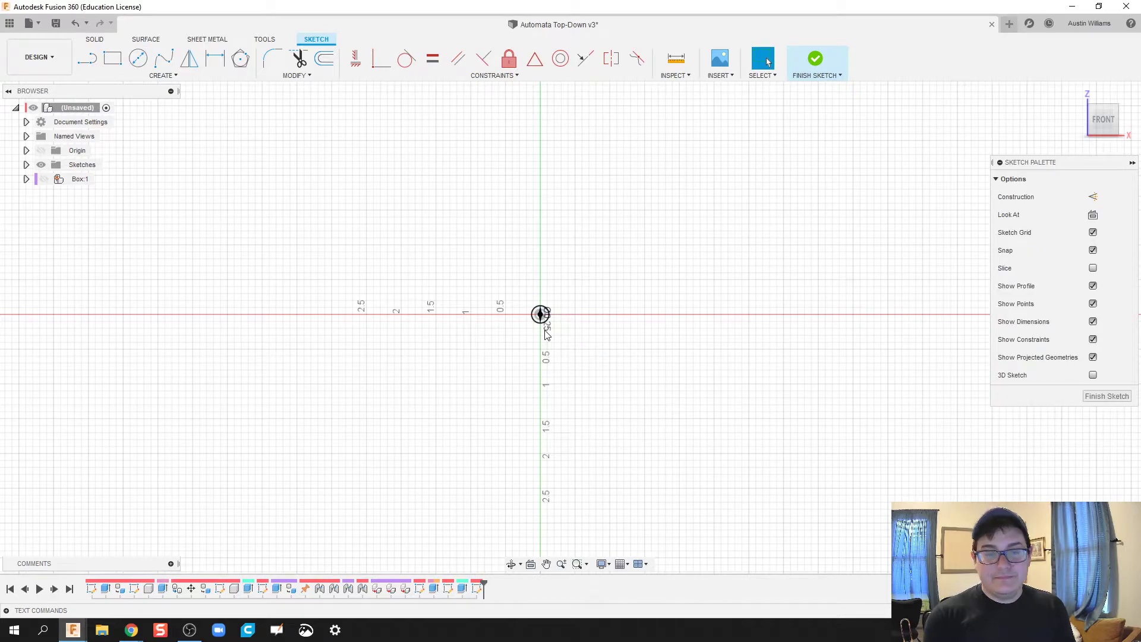
Step: Extrude the circle 5 in as a new body to form the shaft
key("e")
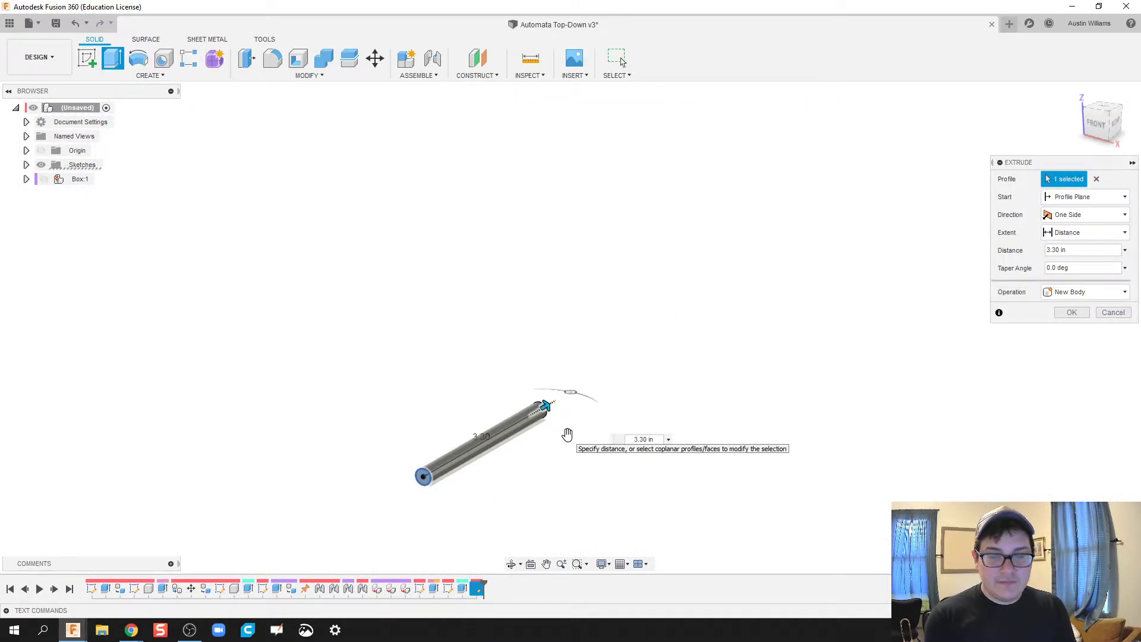
left_click(668, 439)
left_click(636, 438)
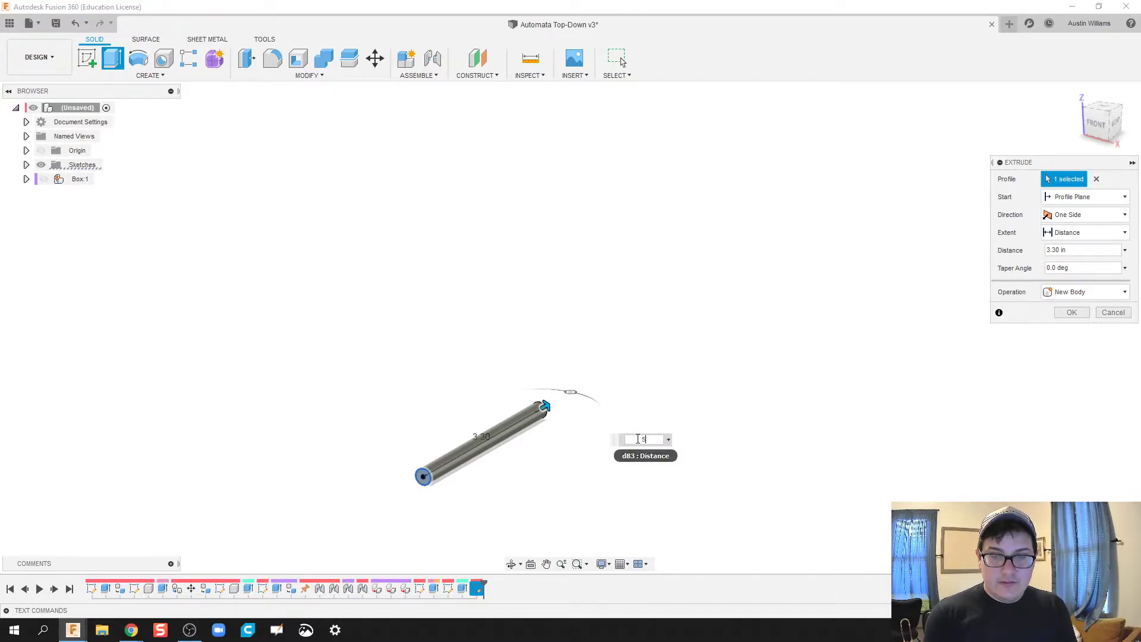
type("5")
key("Return")
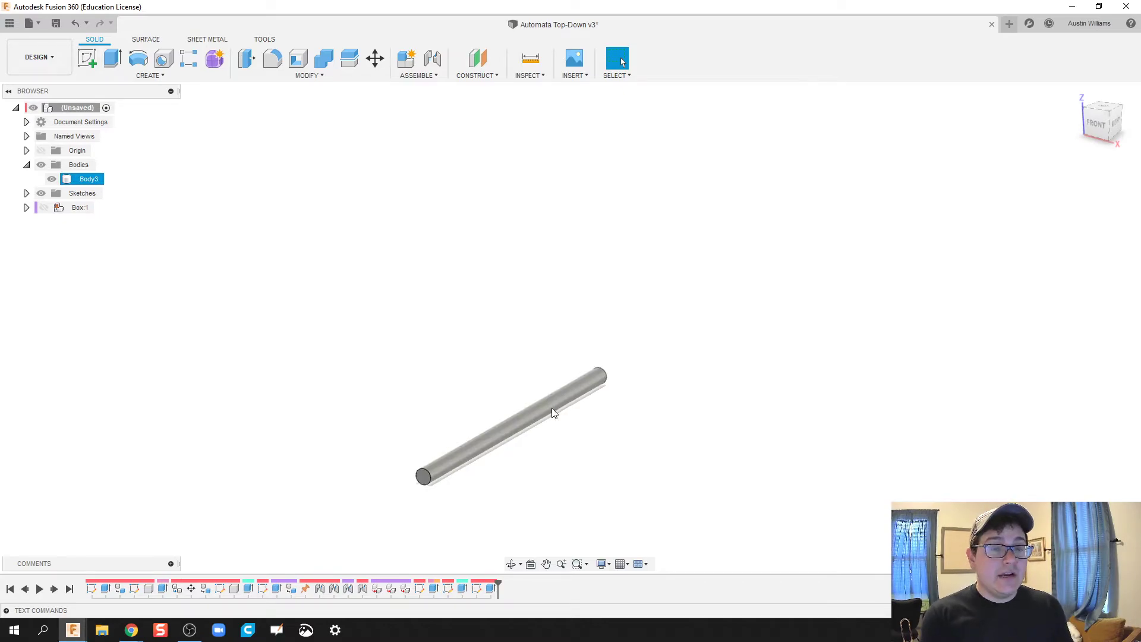
middle_click_drag(544, 401, 557, 340)
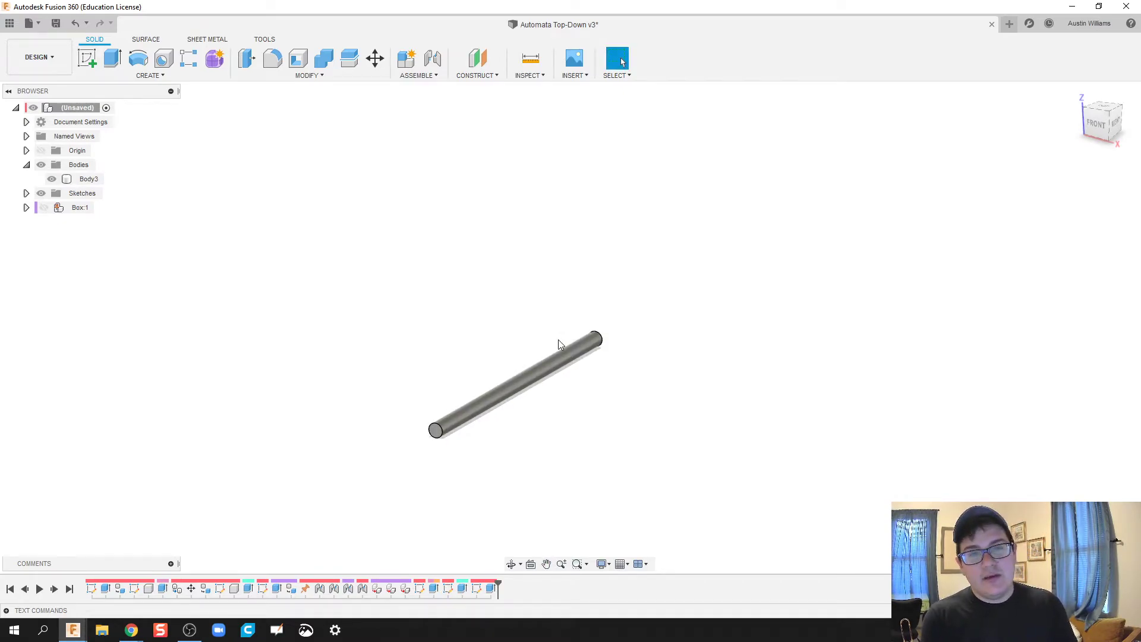
middle_click_drag(397, 452, 463, 446, "shift")
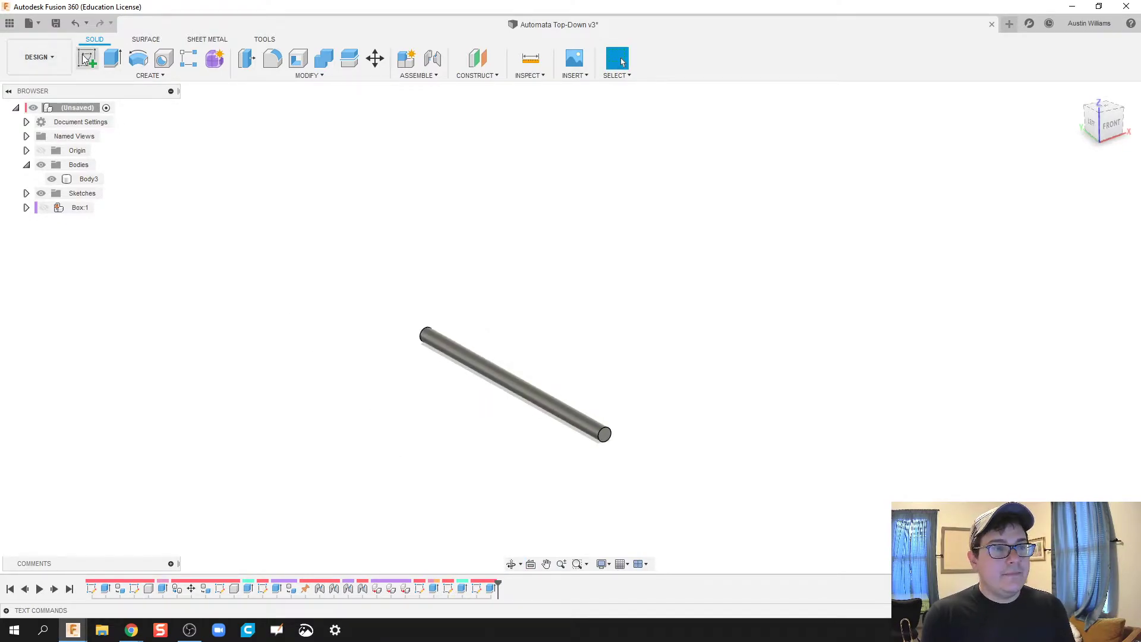
left_click(83, 57)
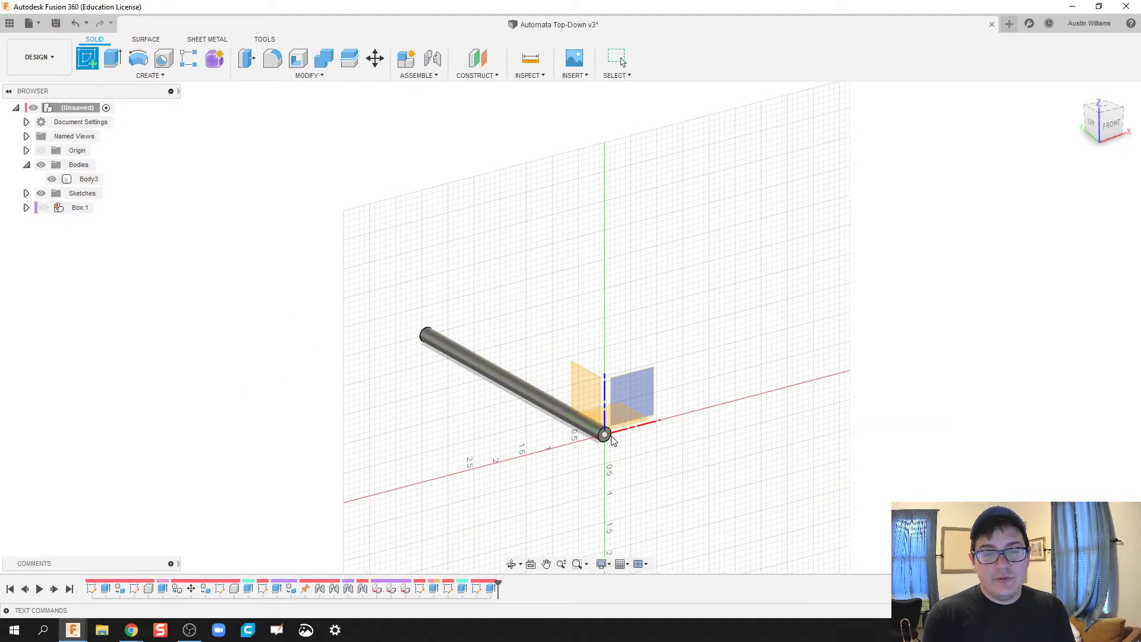
key("Escape")
right_click(491, 588)
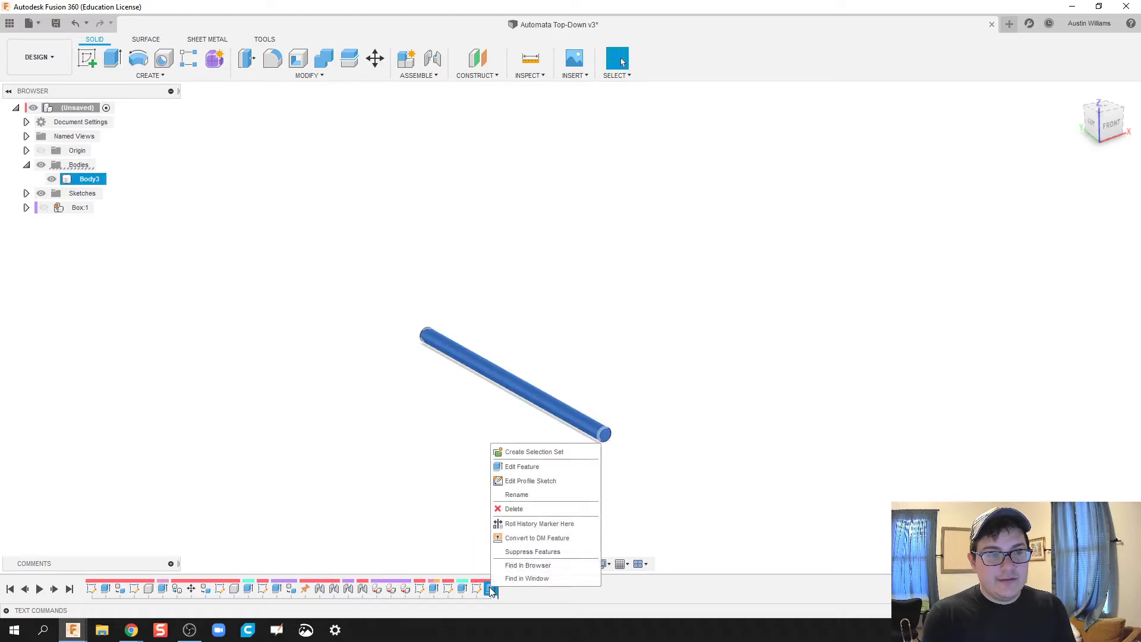
left_click(537, 467)
key("Escape")
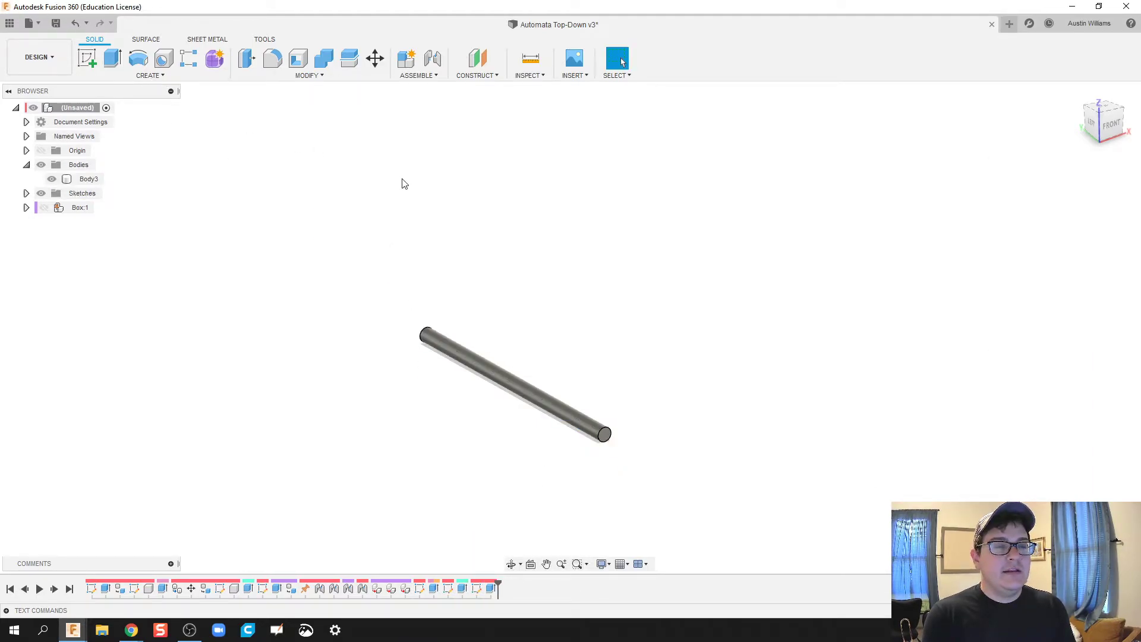
Step: Create a new component from the shaft body
left_click(163, 76)
left_click(113, 86)
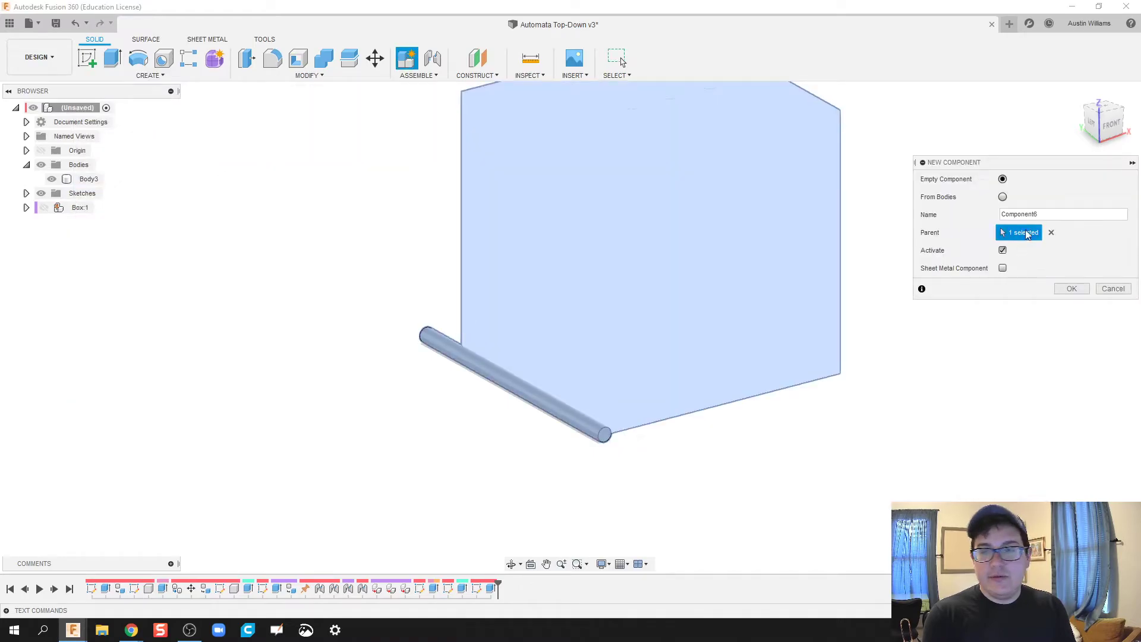
left_click(1002, 198)
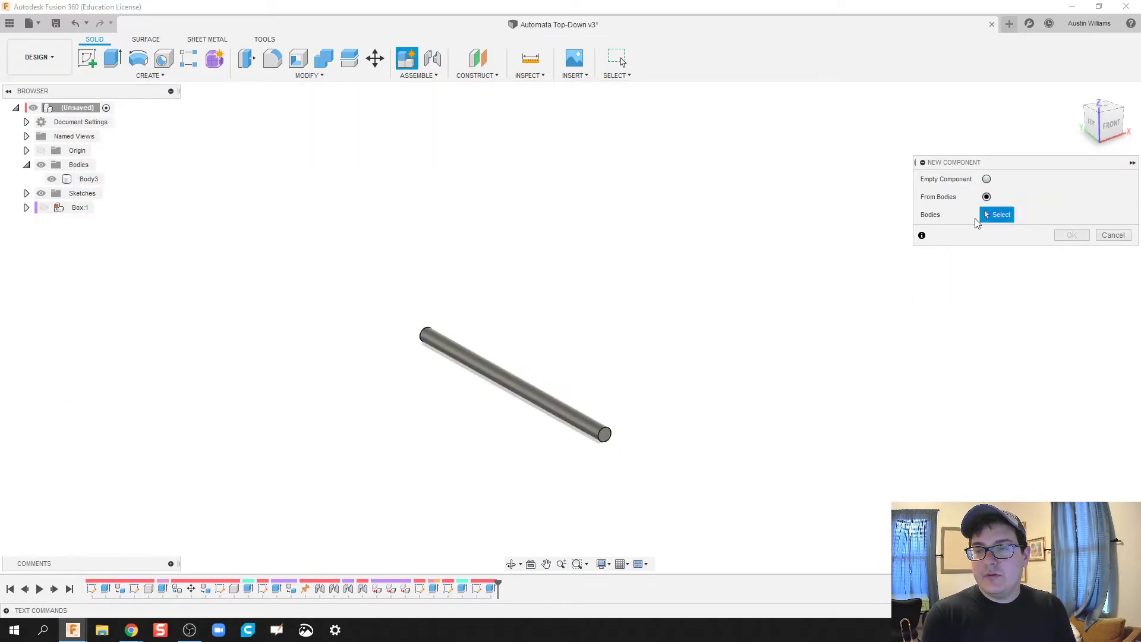
left_click(553, 401)
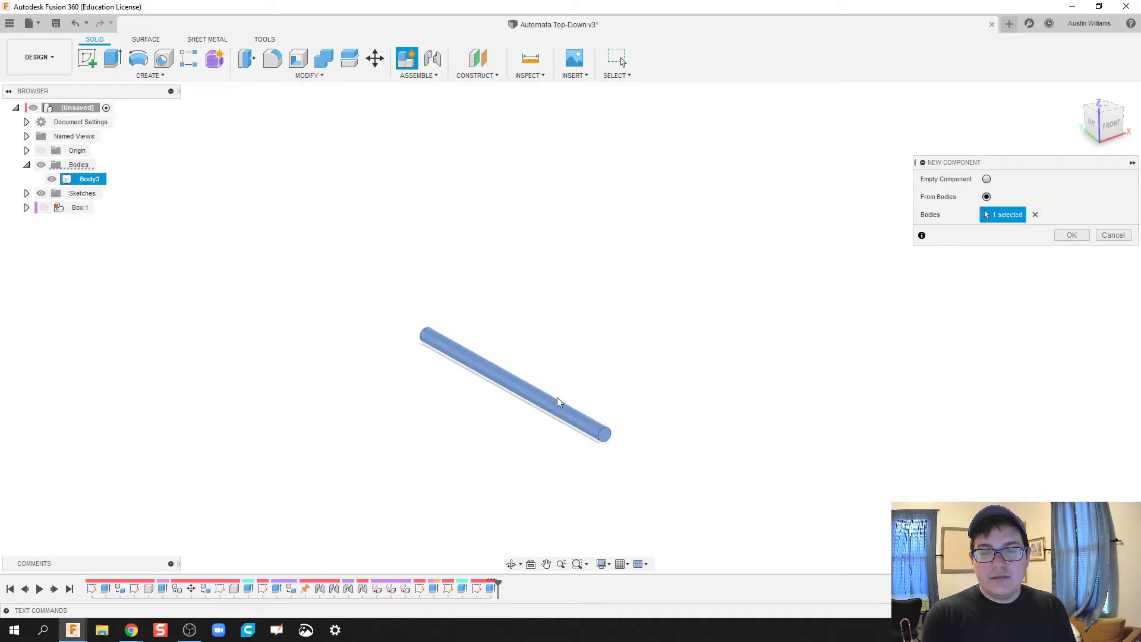
left_click(1071, 236)
Step: Rename the new shaft component as Crankshaft
left_click(84, 193)
left_click(77, 179)
left_click(76, 193)
left_click(83, 179)
left_click(80, 194)
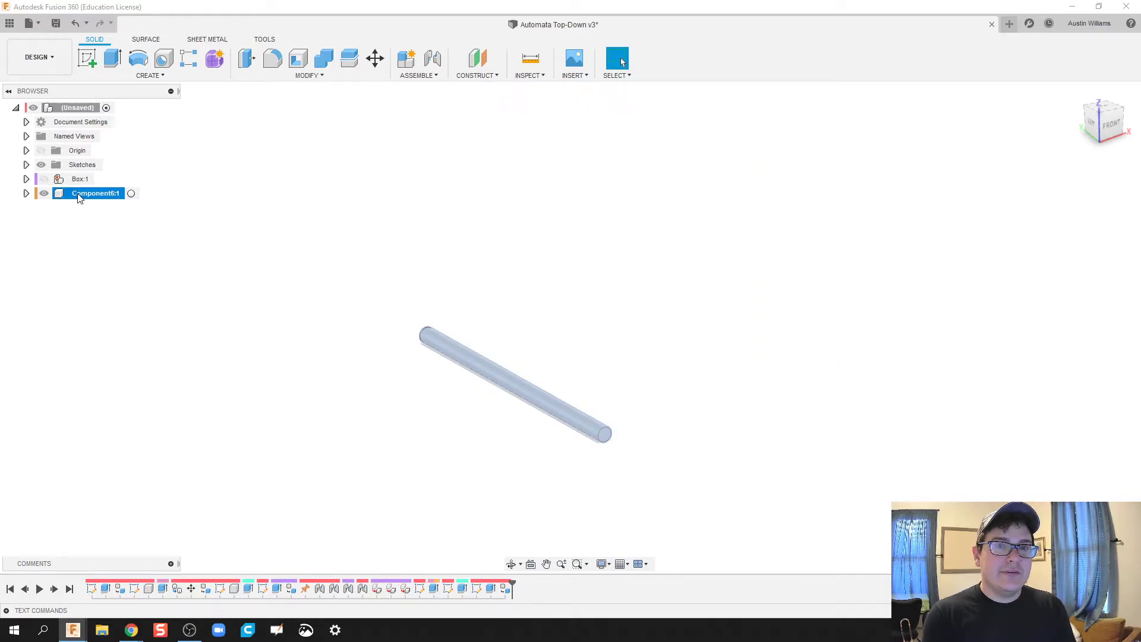
double_click(79, 196)
type("Crankshaft")
key("Return")
left_click(238, 389)
Step: Start a new sketch on the front origin plane and draw a circle about 1.1 in in diameter around the shaft, centred on the origin
middle_click_drag(366, 490, 325, 472)
left_click(90, 58)
left_click(581, 360)
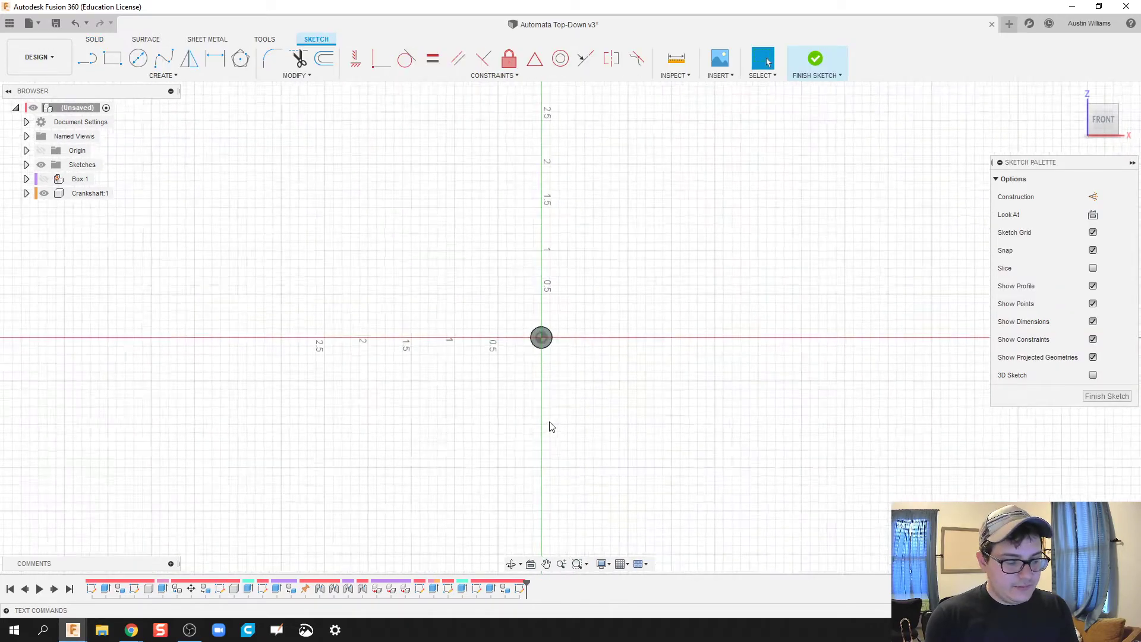
scroll(526, 406, "up", 2)
middle_click_drag(526, 406, 519, 420)
key("c")
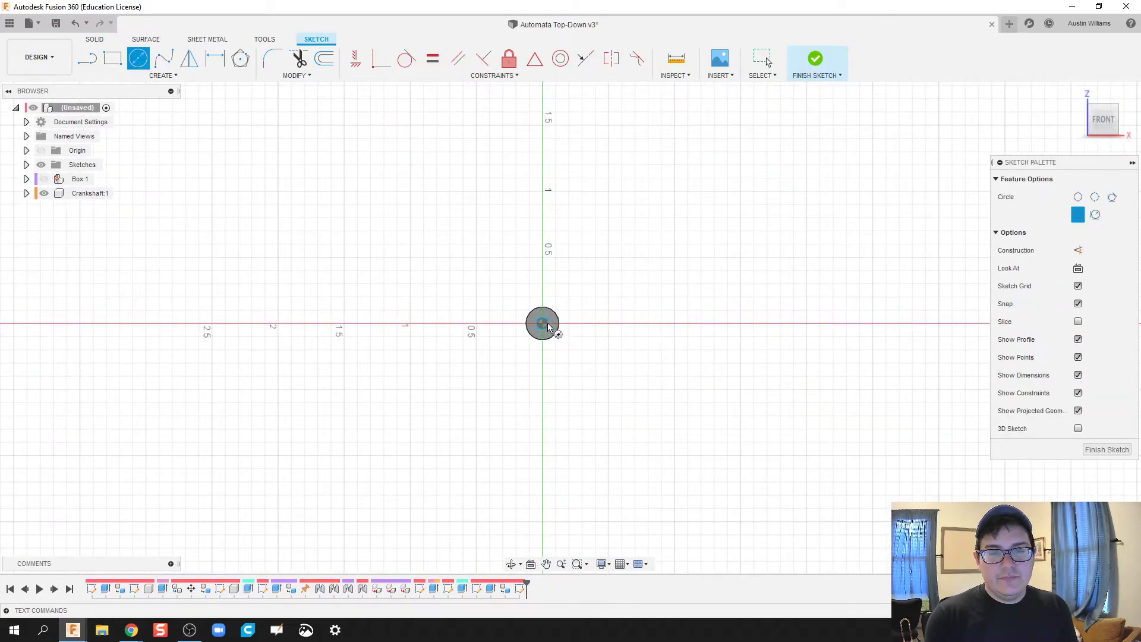
left_click(543, 324)
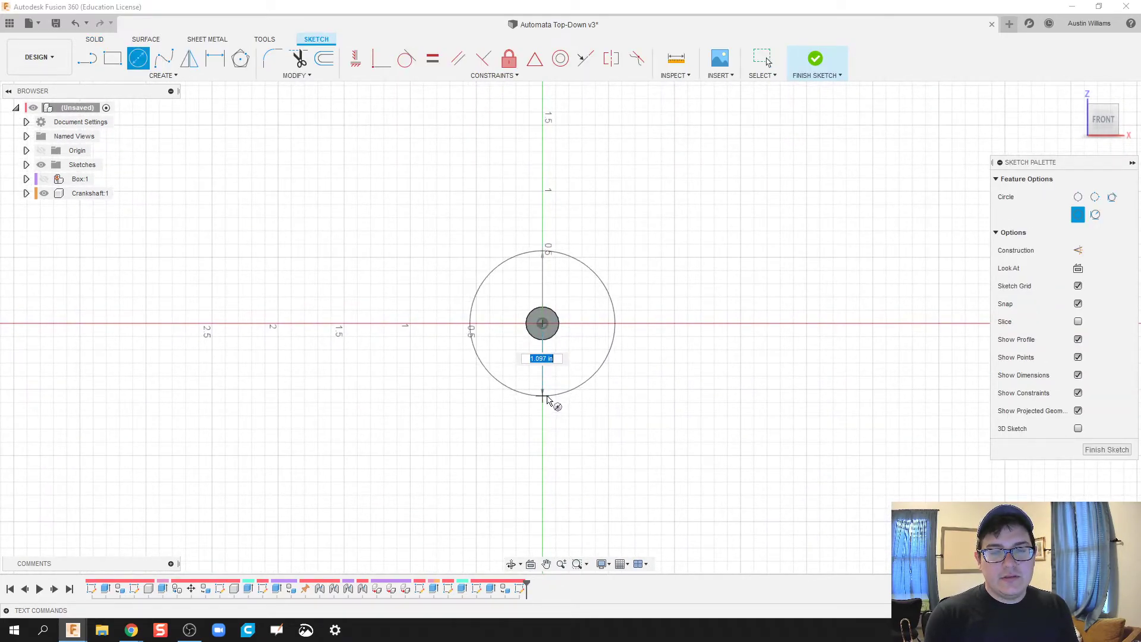
left_click(546, 399)
Step: Sketch a second, smaller circle on the vertical axis, centred 2 in above the origin
middle_click_drag(547, 445, 539, 542)
left_click(538, 156)
left_click(539, 198)
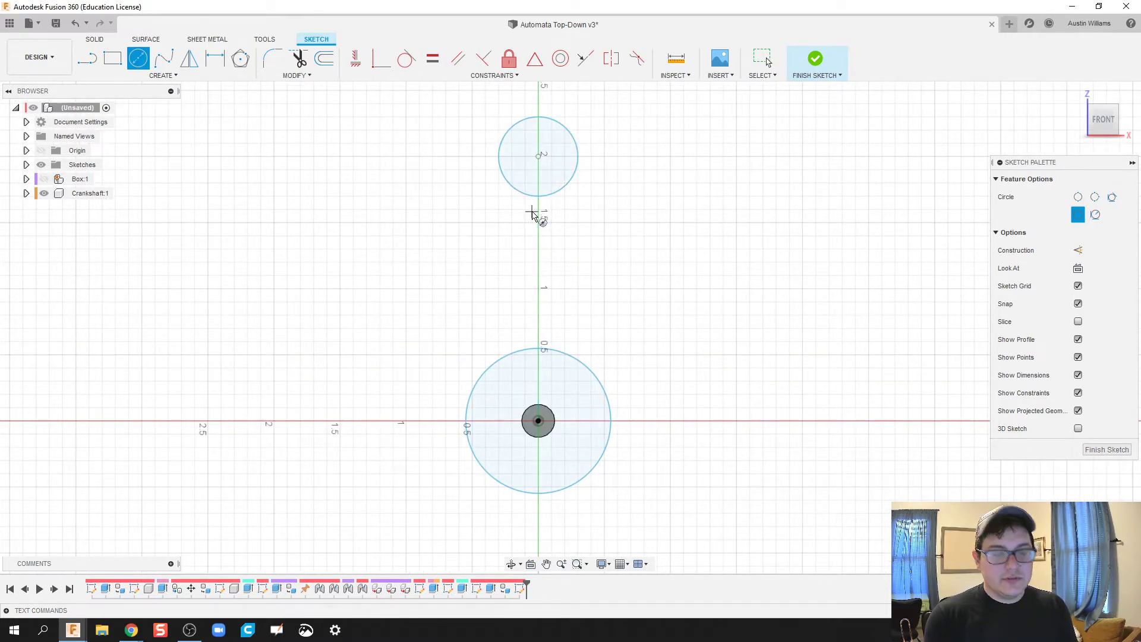
Step: Connect the outer sides of the two circles with a straight line on each side
key("l")
left_click(498, 156)
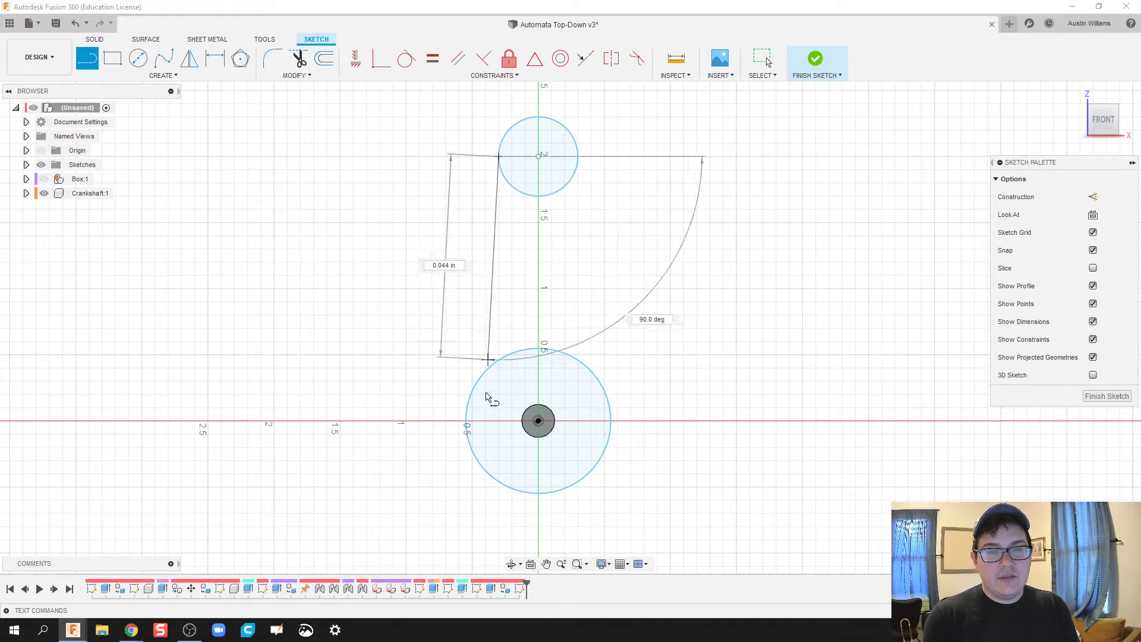
double_click(467, 420)
left_click(579, 157)
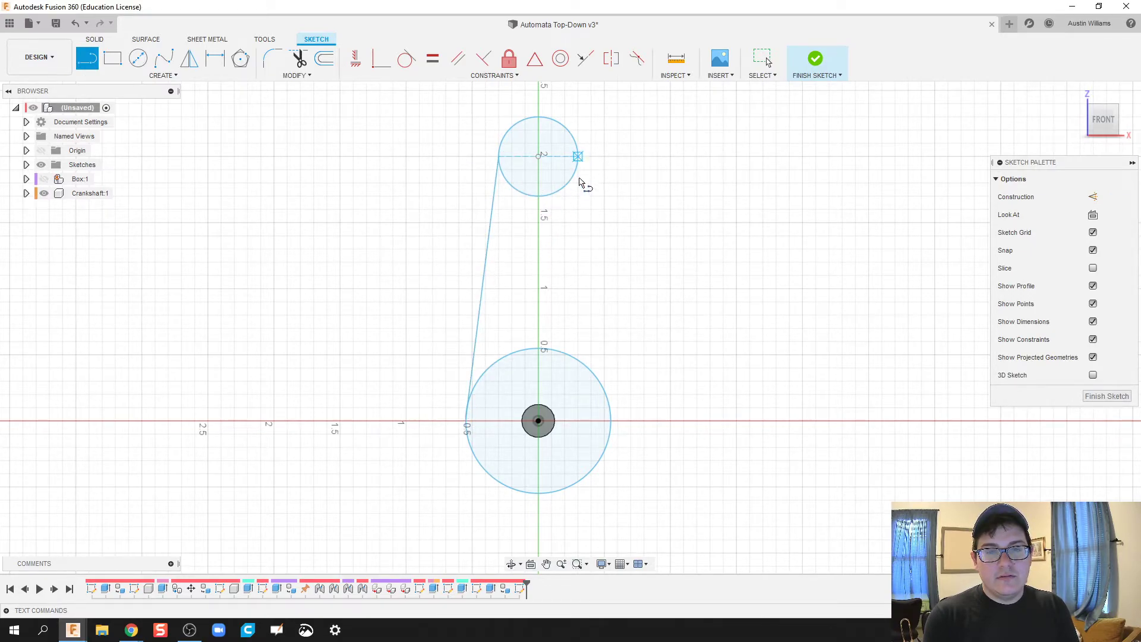
double_click(610, 421)
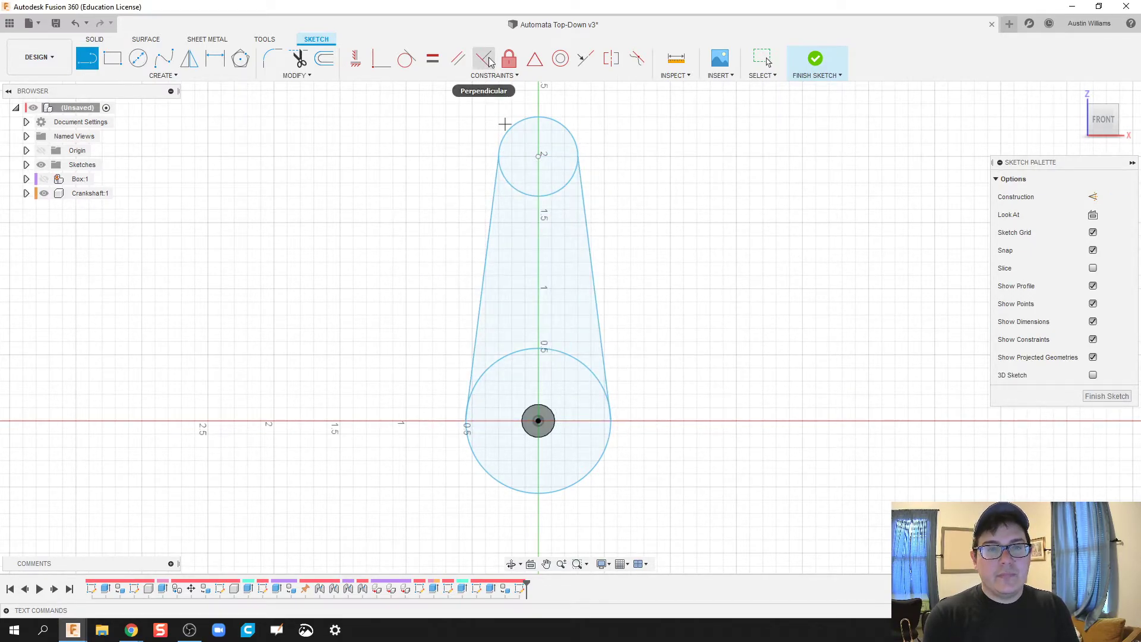
Step: Make both side lines tangent to the upper and lower circles
left_click(418, 60)
left_click(493, 196)
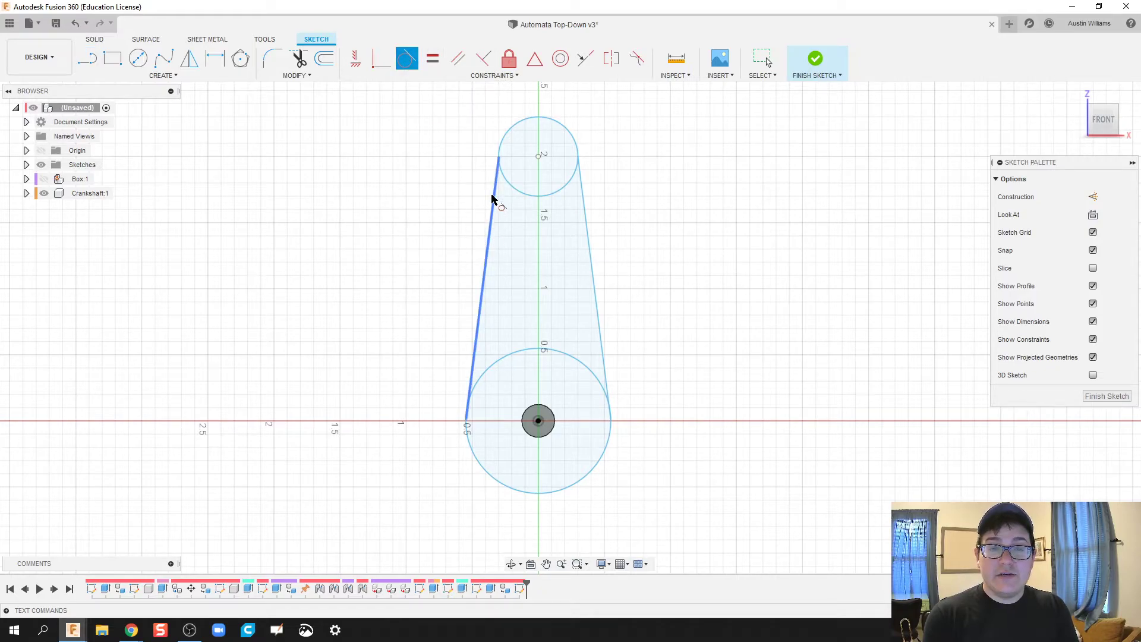
left_click(499, 148)
left_click(582, 178)
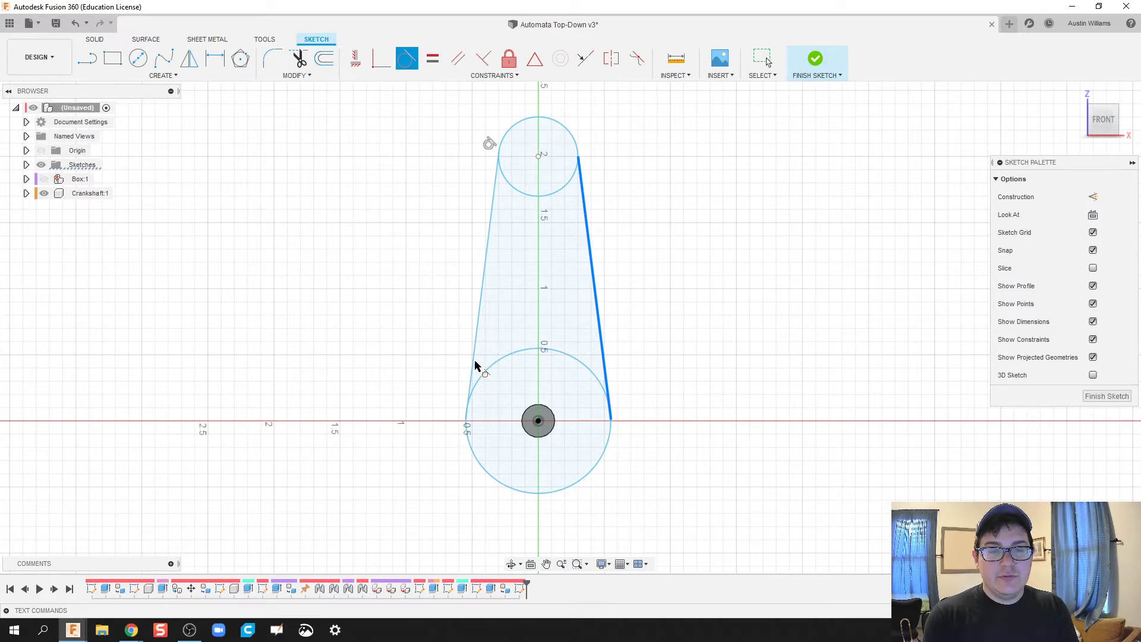
key("Escape")
left_click(475, 344)
left_click(491, 369)
left_click(600, 361)
left_click(591, 377)
left_click(572, 183)
left_click(581, 185)
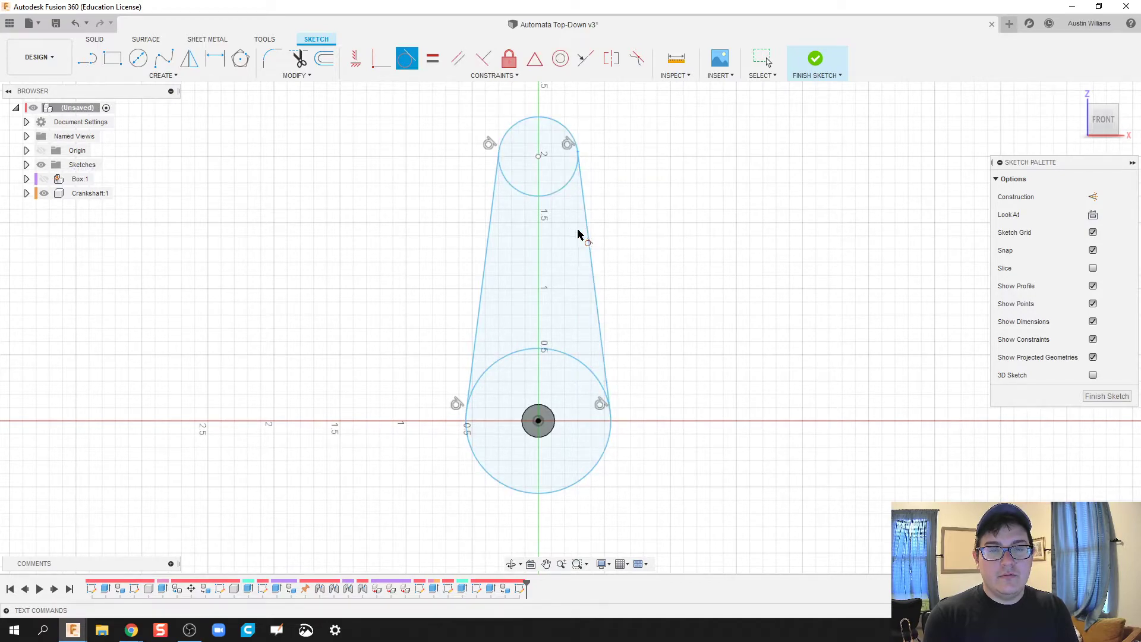
Step: Sketch a 0.25 in hole circle at the upper circle's centre and a matching circle over the shaft end at the origin
key("c")
left_click(538, 158)
type("0.25")
key("Return")
key("Escape")
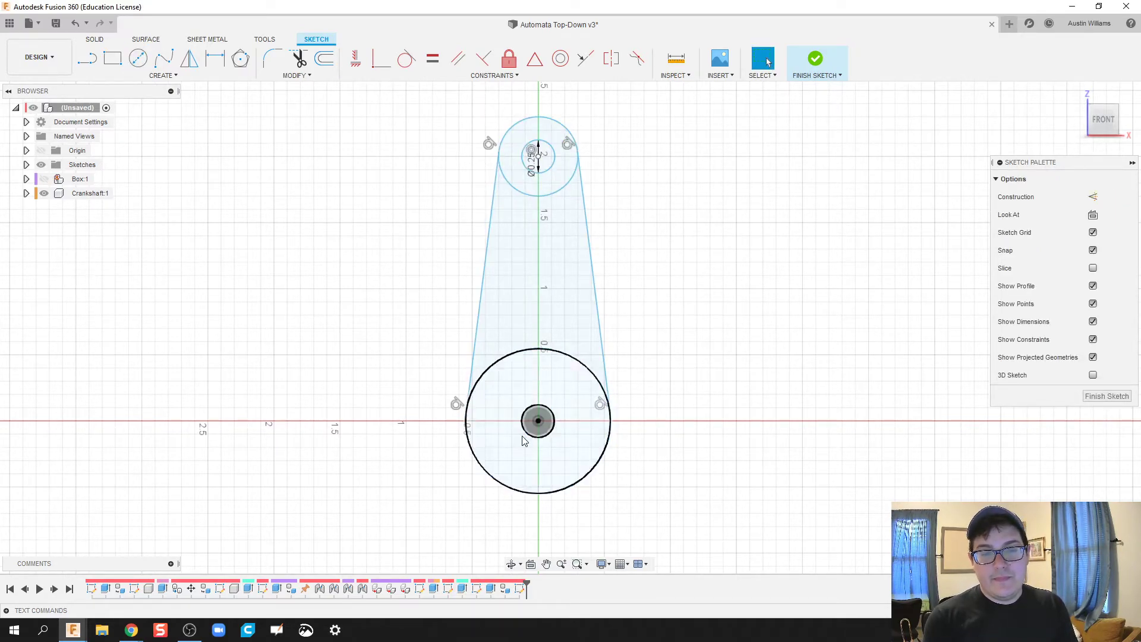
key("c")
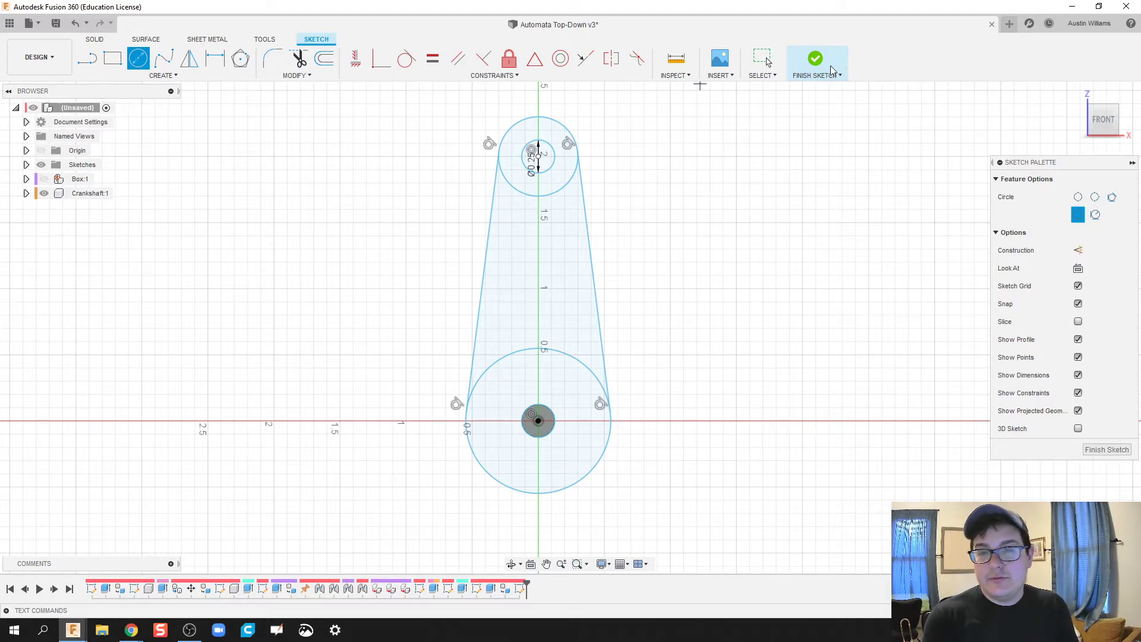
Step: Trim the inner arcs of the upper and lower circles to leave one tapered arm outline, and finish the sketch
key("t")
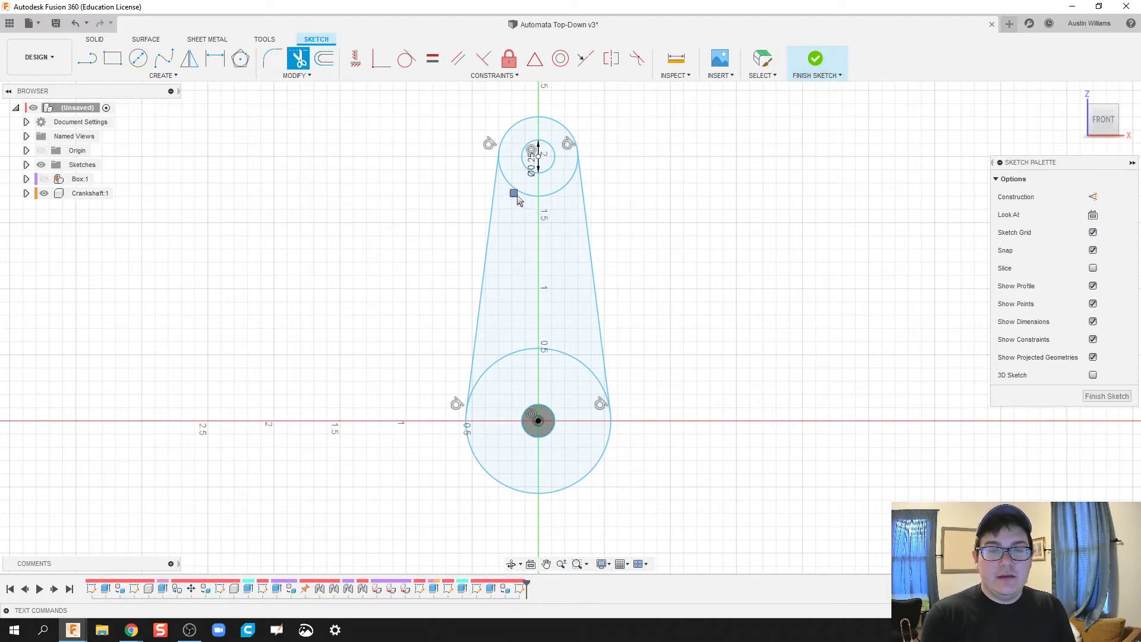
left_click(540, 350)
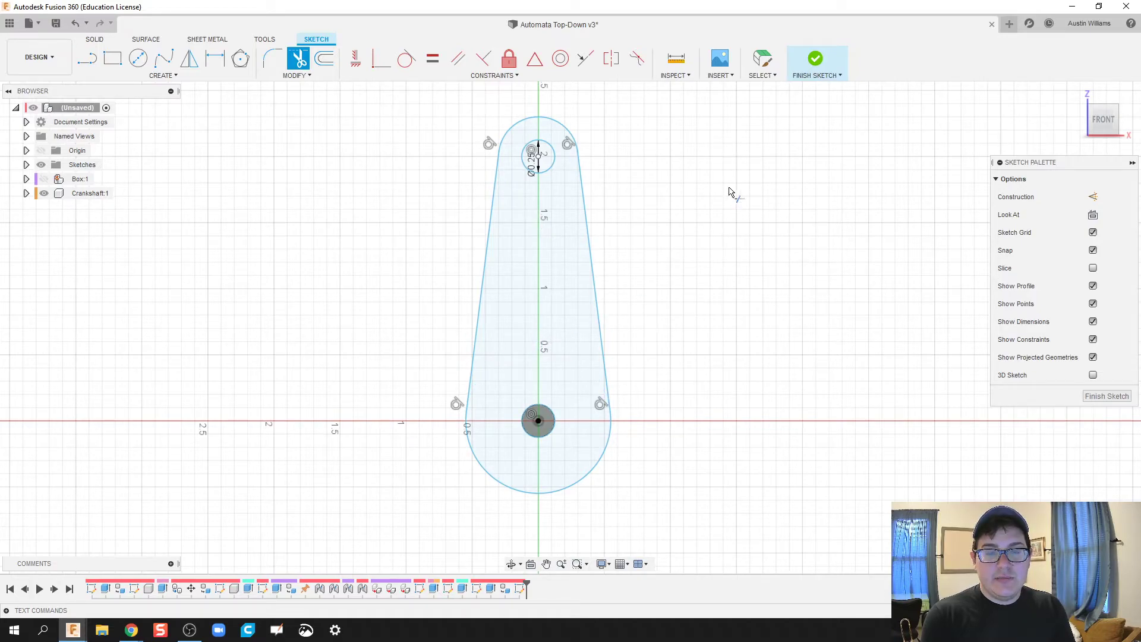
left_click(817, 60)
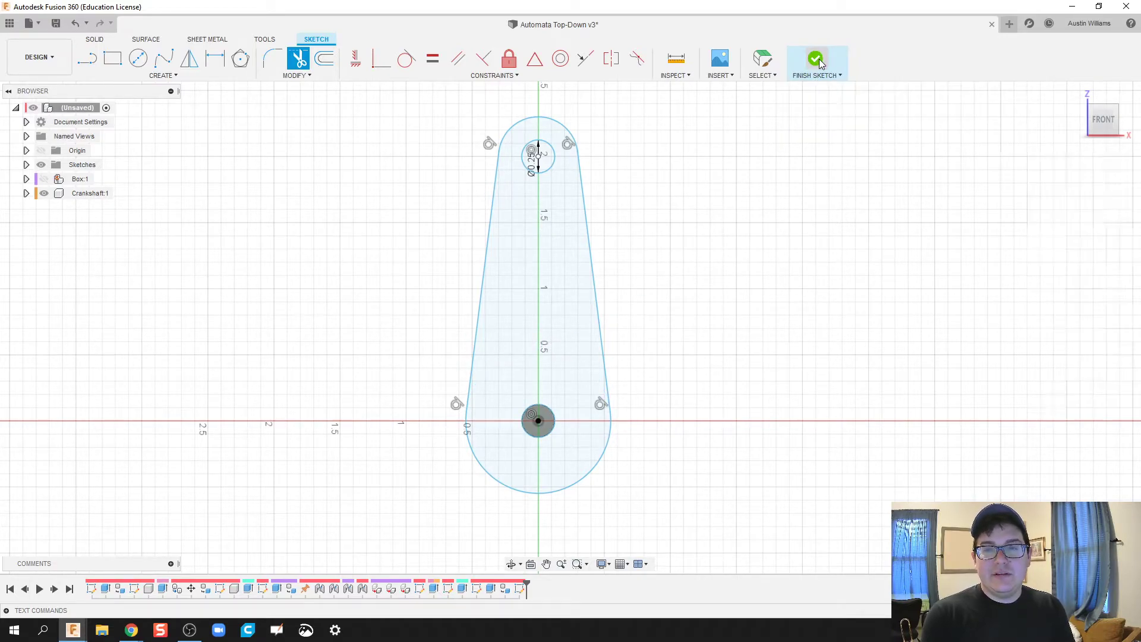
Step: Extrude the tapered arm profile -0.25 in along the shaft as a new component, leaving both holes open
middle_click_drag(685, 354, 767, 362, "shift")
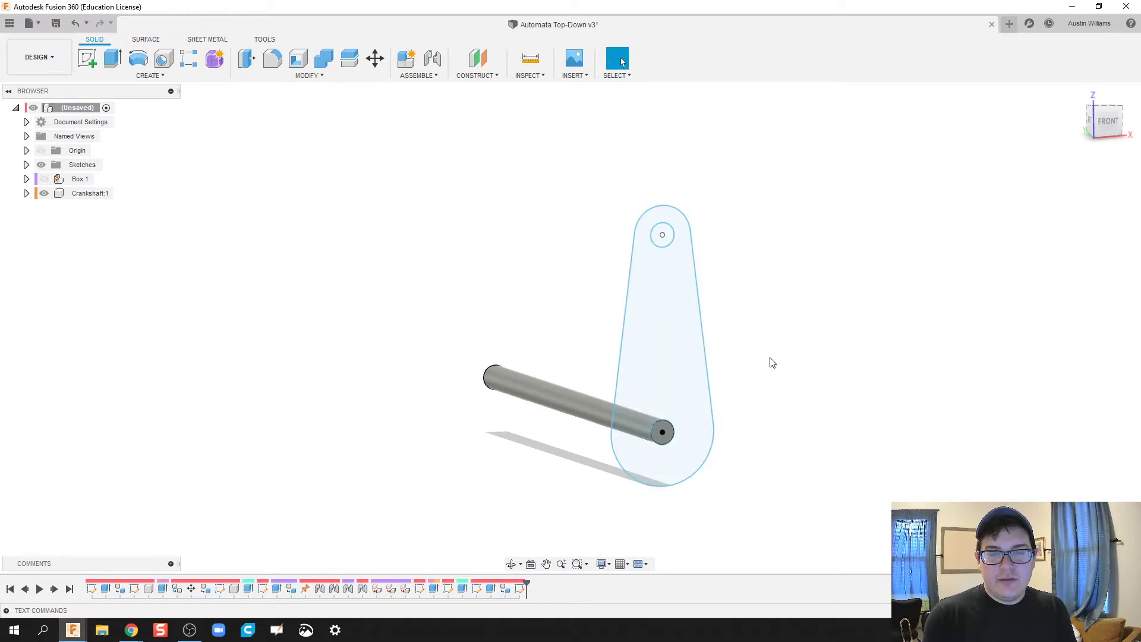
key("e")
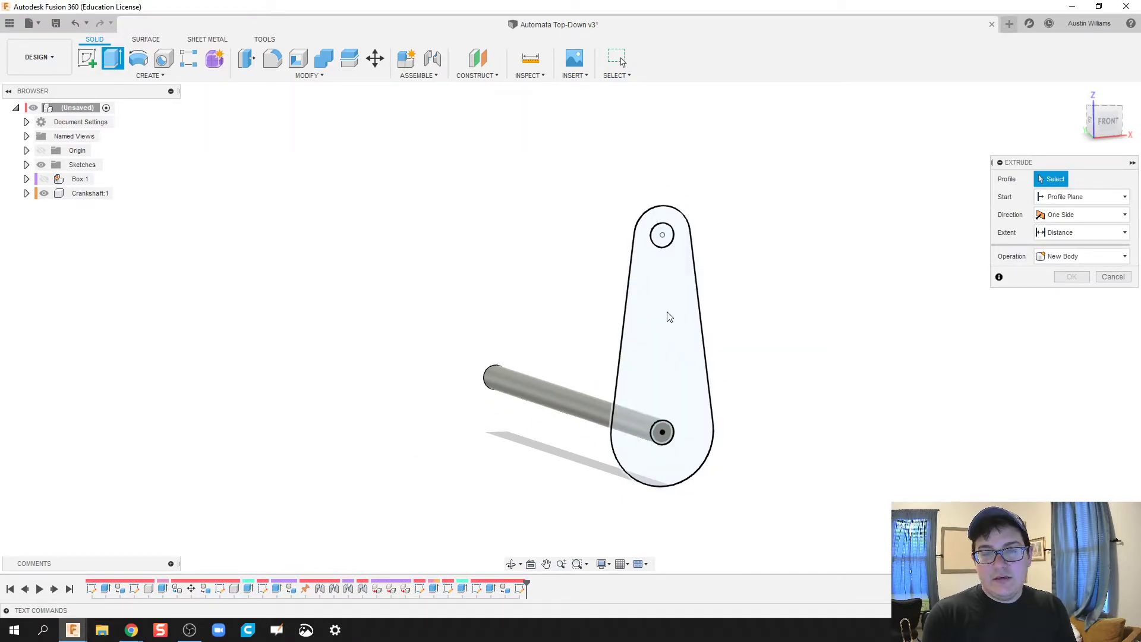
left_click(667, 316)
mouse_move(810, 469)
middle_mouse_down("shift")
mouse_move(790, 454)
mouse_move(817, 464)
middle_mouse_up("shift")
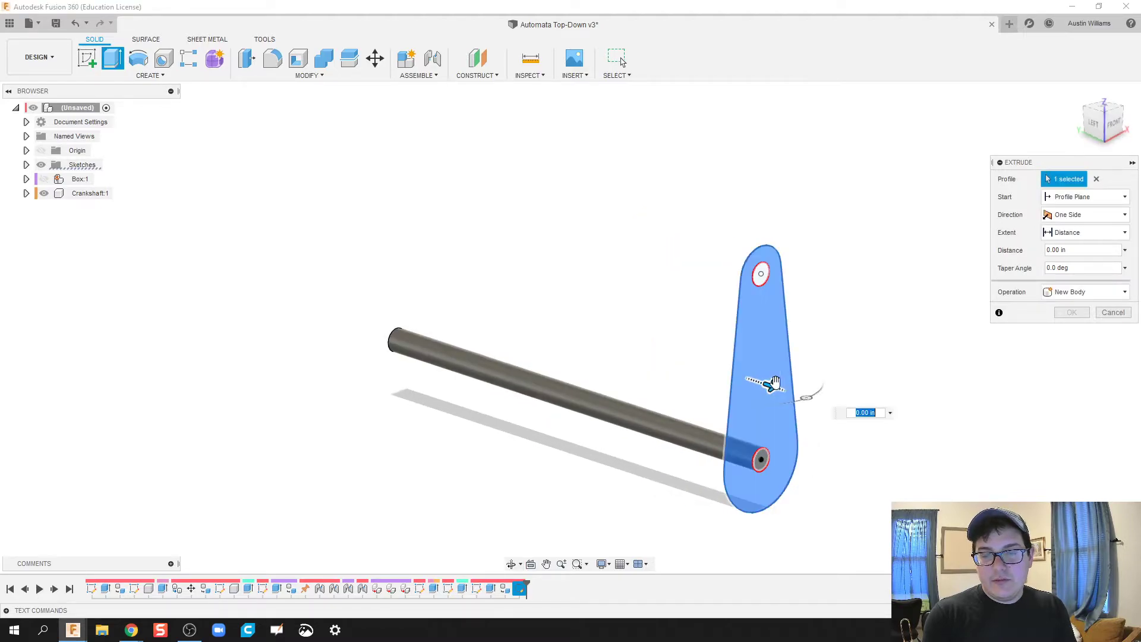
left_click_drag(769, 385, 737, 375)
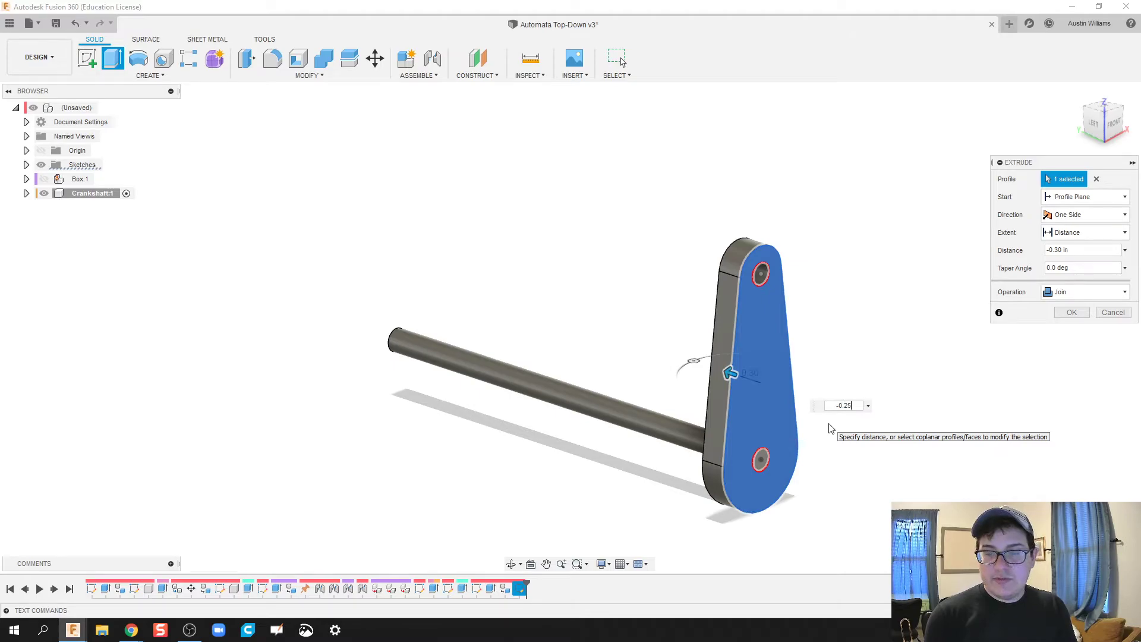
type("-0.25")
key("Return")
left_click(1085, 292)
left_click(1065, 361)
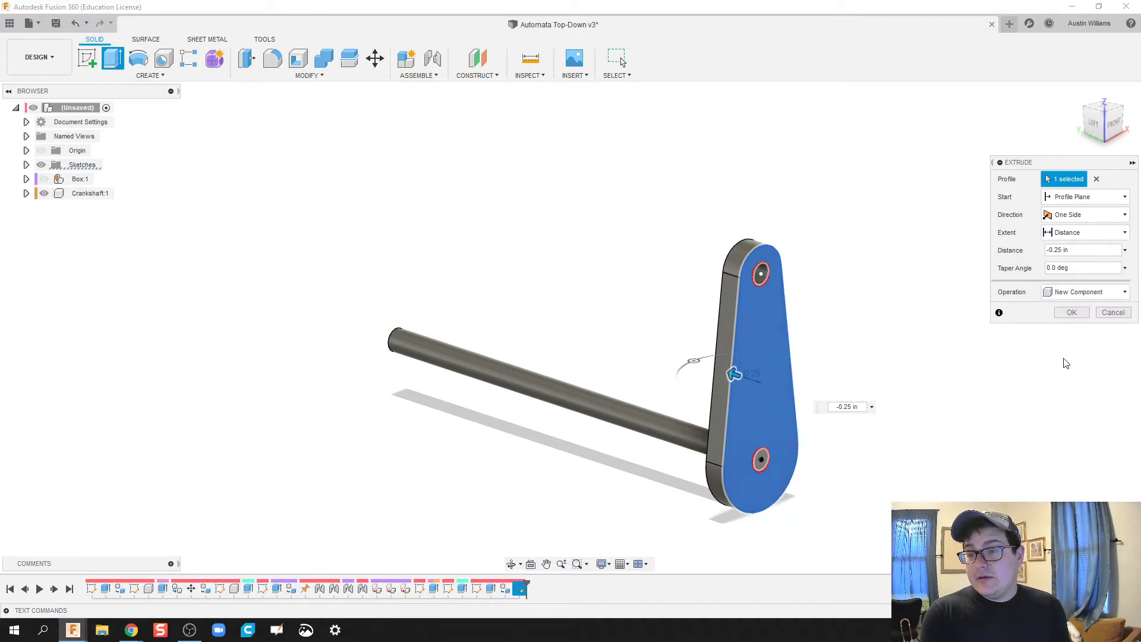
left_click(1071, 312)
scroll(868, 406, "up", 2)
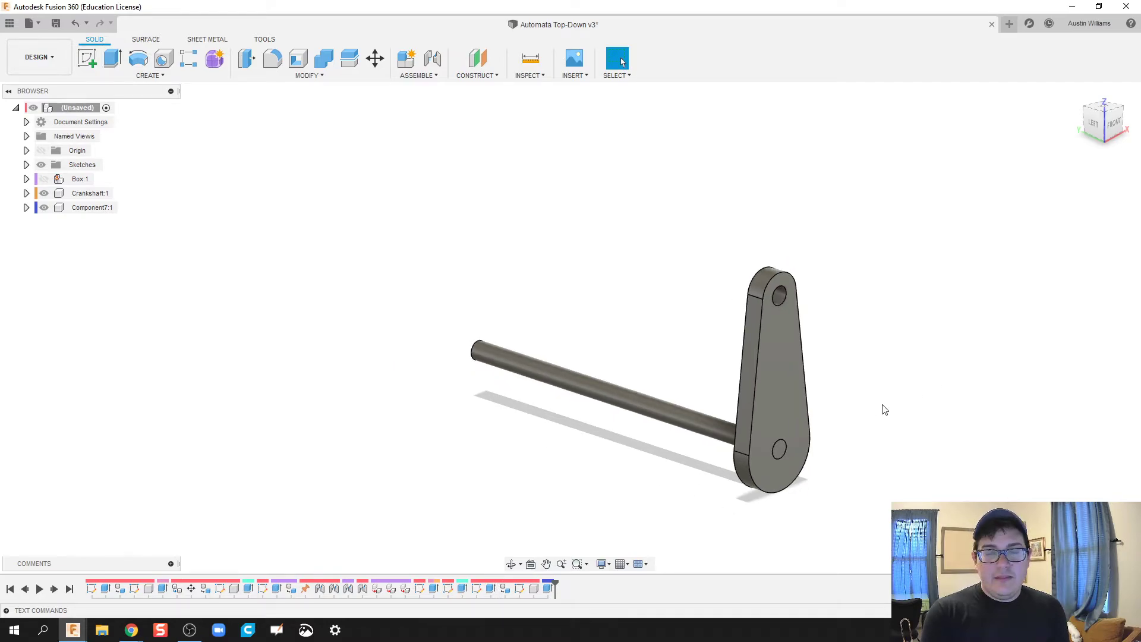
Step: Rename the tapered arm component as Handle
left_click(26, 194)
left_click(26, 194)
left_click(76, 208)
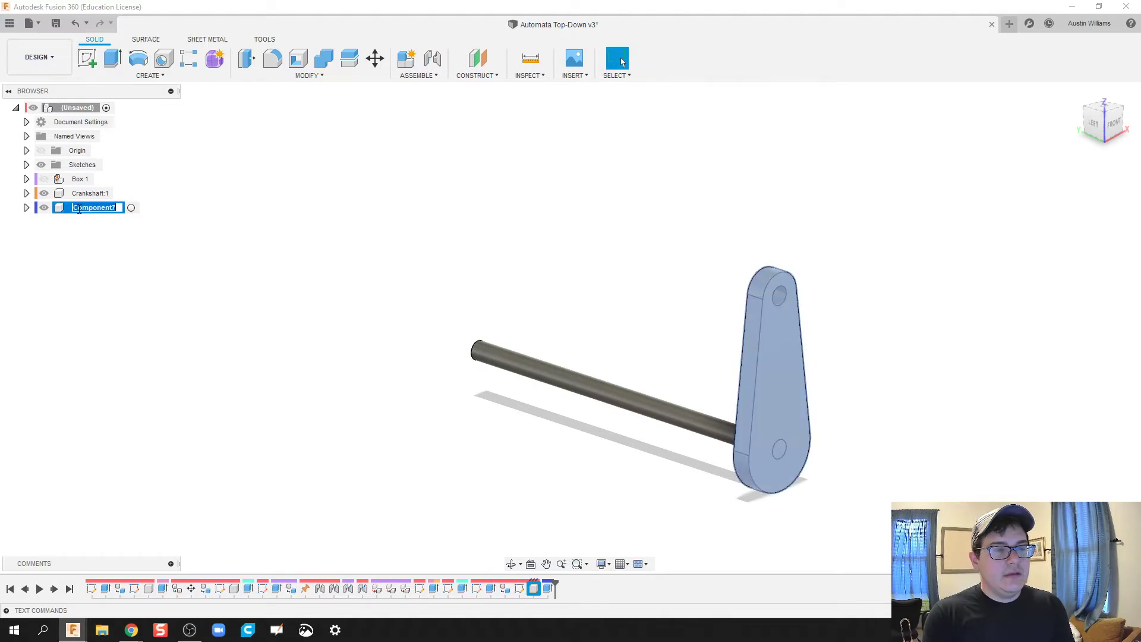
type("Handle")
key("Return")
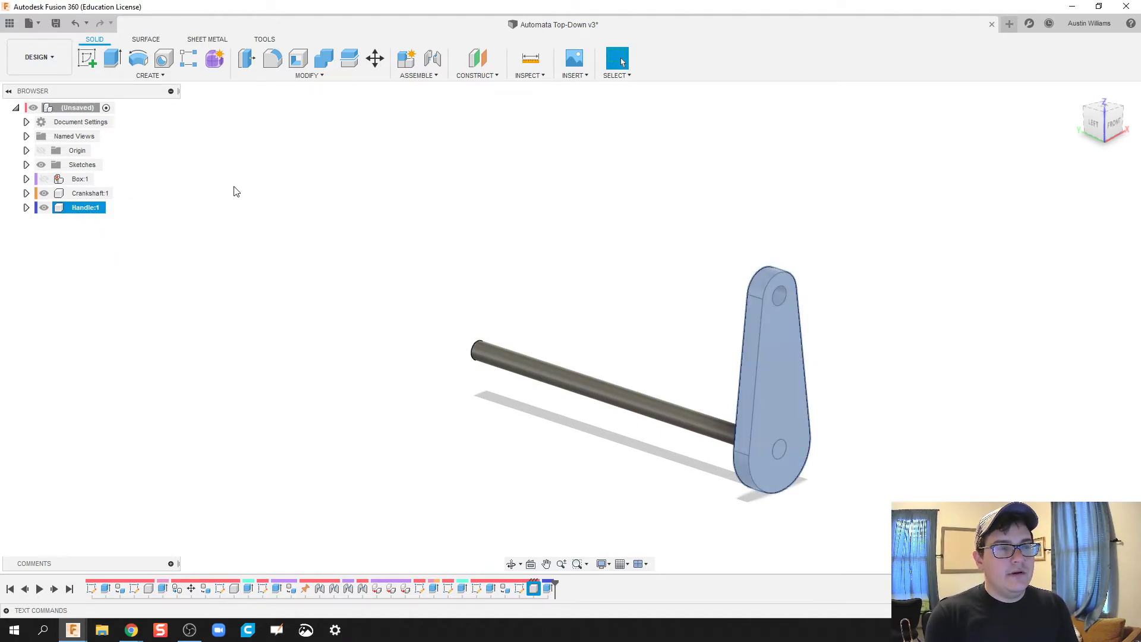
left_click(374, 249)
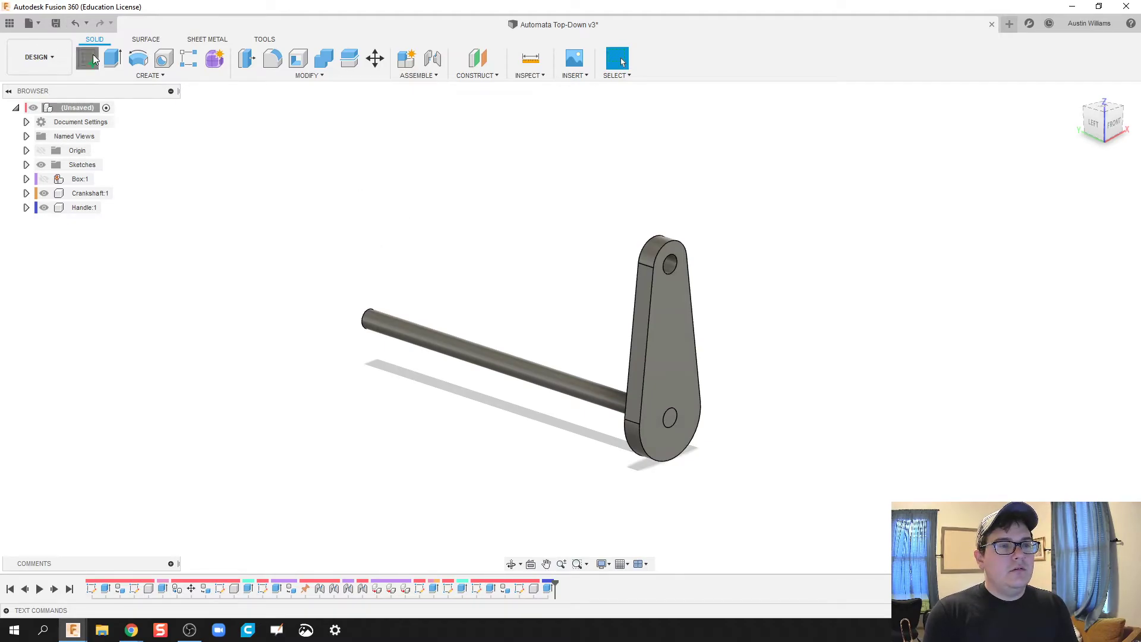
Step: Sketch a circle on the arm's outer face, centred on the upper hole and matching its edge, and finish the sketch
left_click(87, 58)
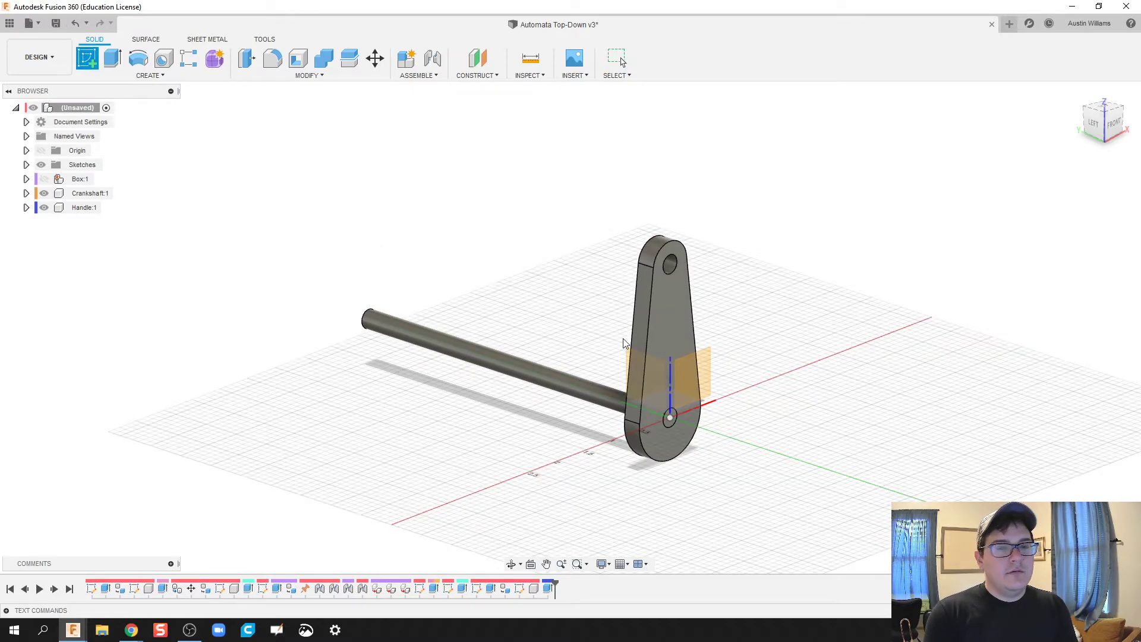
left_click(669, 273)
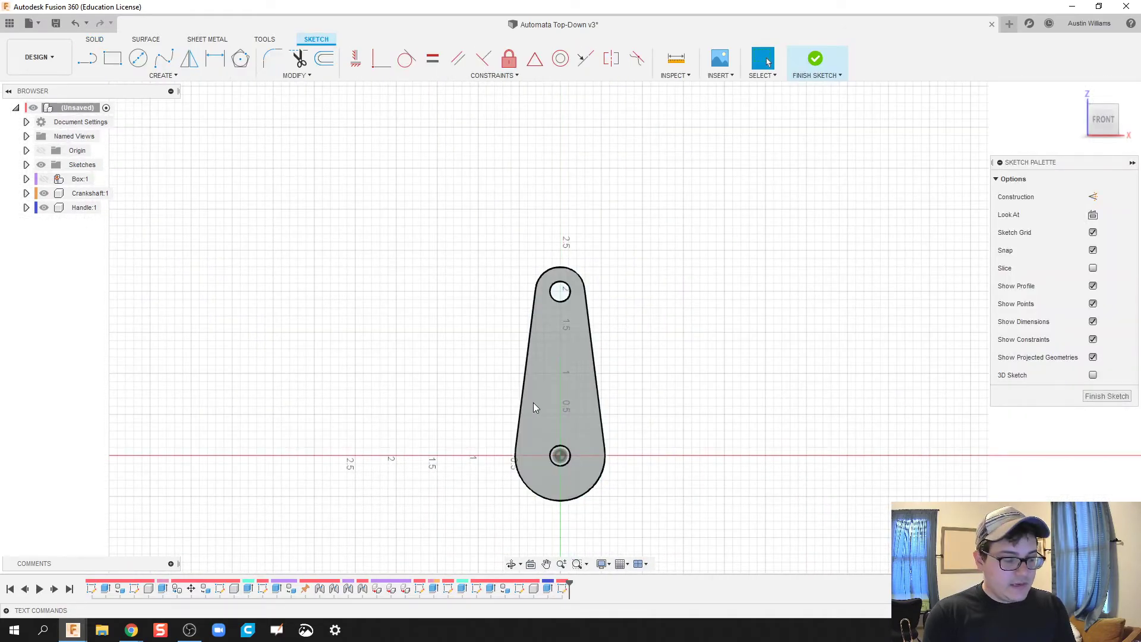
scroll(638, 351, "up", 3)
key("c")
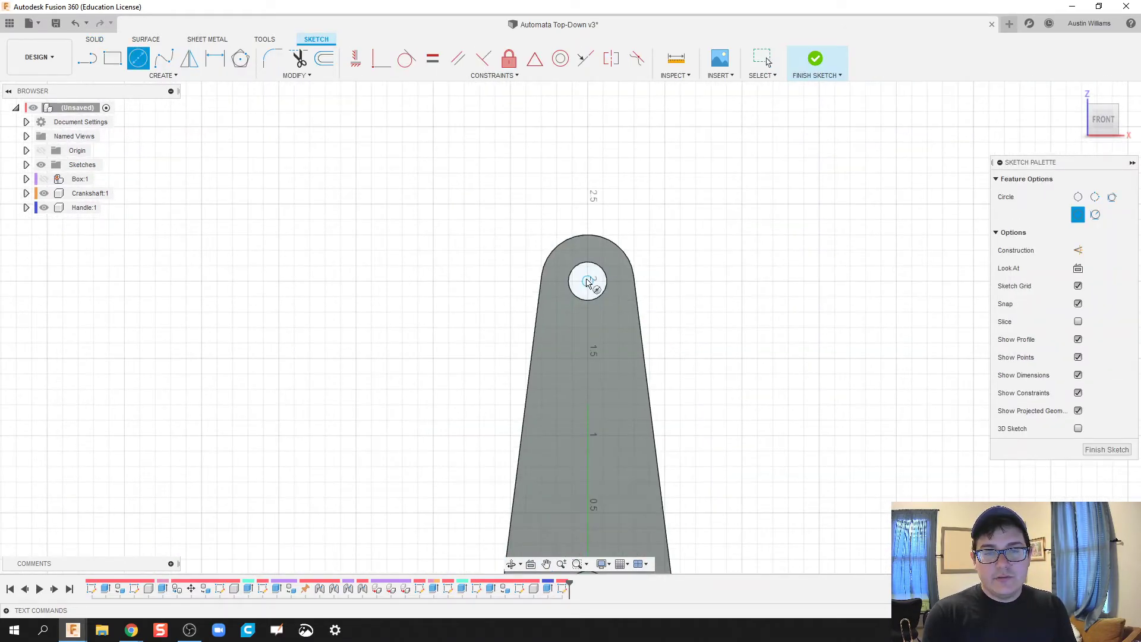
left_click(587, 280)
left_click(603, 293)
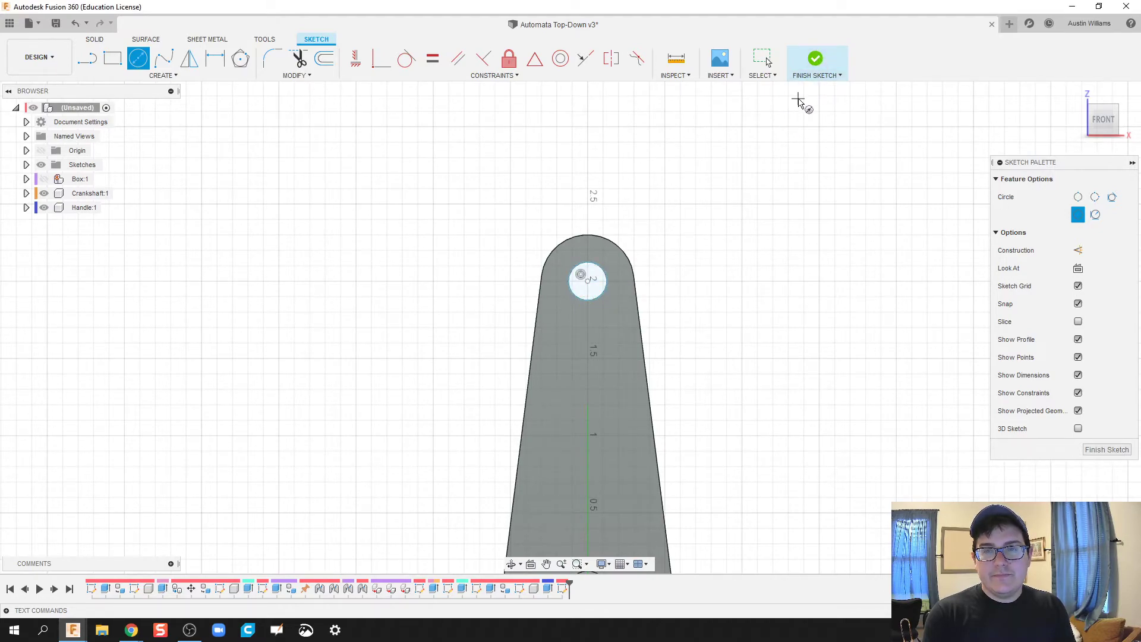
left_click(814, 59)
Step: Extrude the upper hole's circle profile 1.5 in outward from the arm as a new component
scroll(726, 325, "down", 2)
middle_click_drag(723, 315, 664, 288, "shift")
key("e")
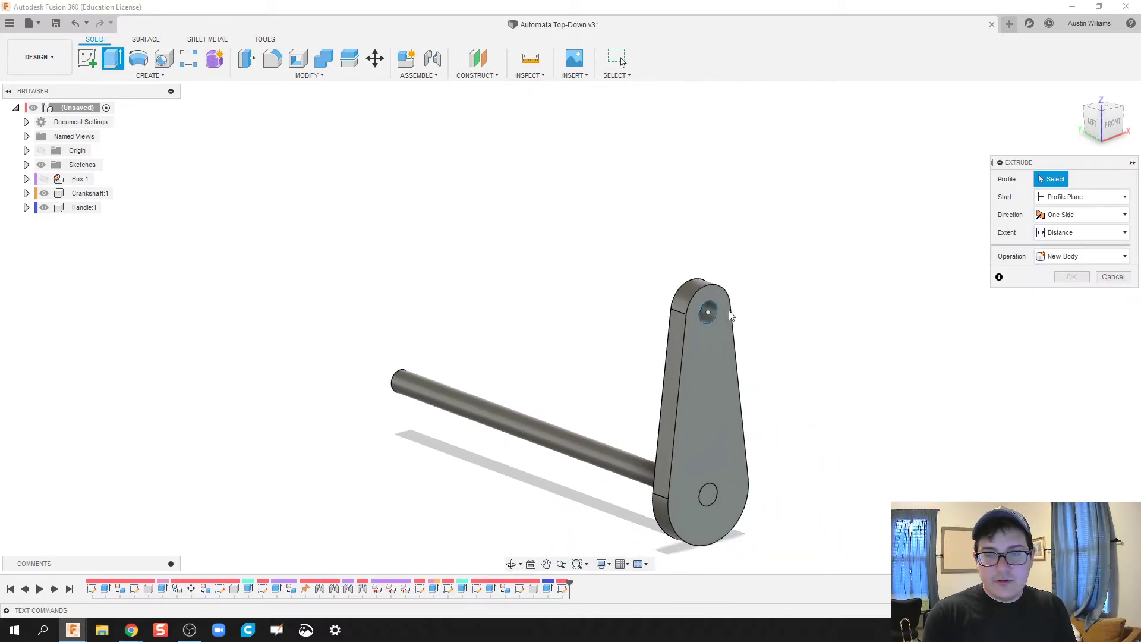
left_click(708, 313)
left_click_drag(740, 335, 806, 360)
type("1.5")
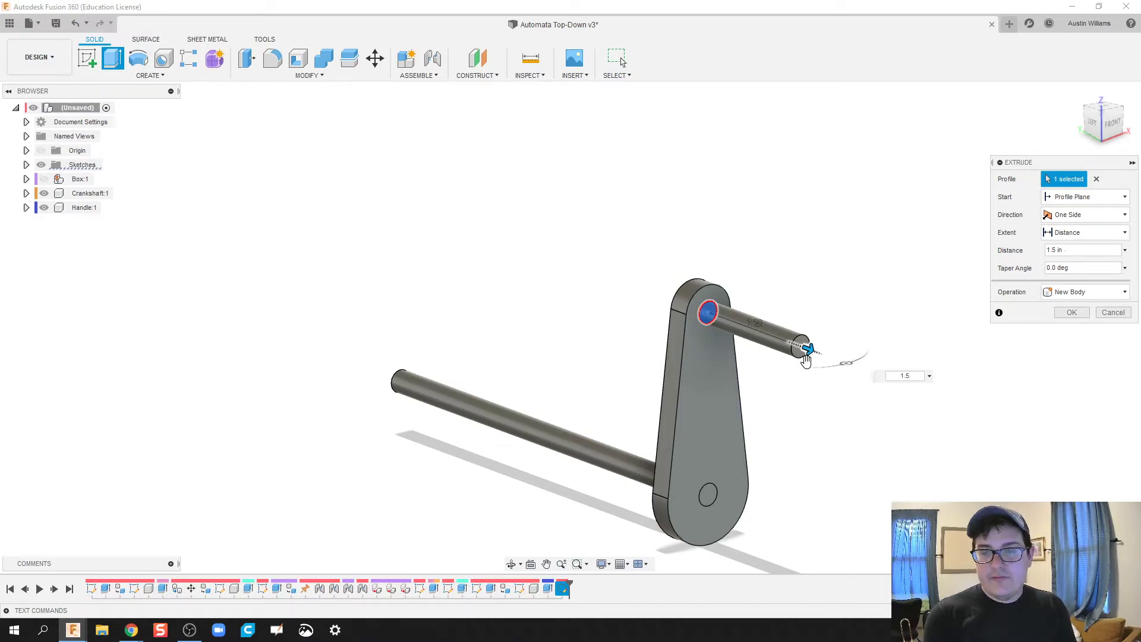
key("Return")
mouse_move(810, 461)
middle_mouse_down("shift")
mouse_move(888, 452)
mouse_move(807, 443)
middle_mouse_up("shift")
left_click(1086, 292)
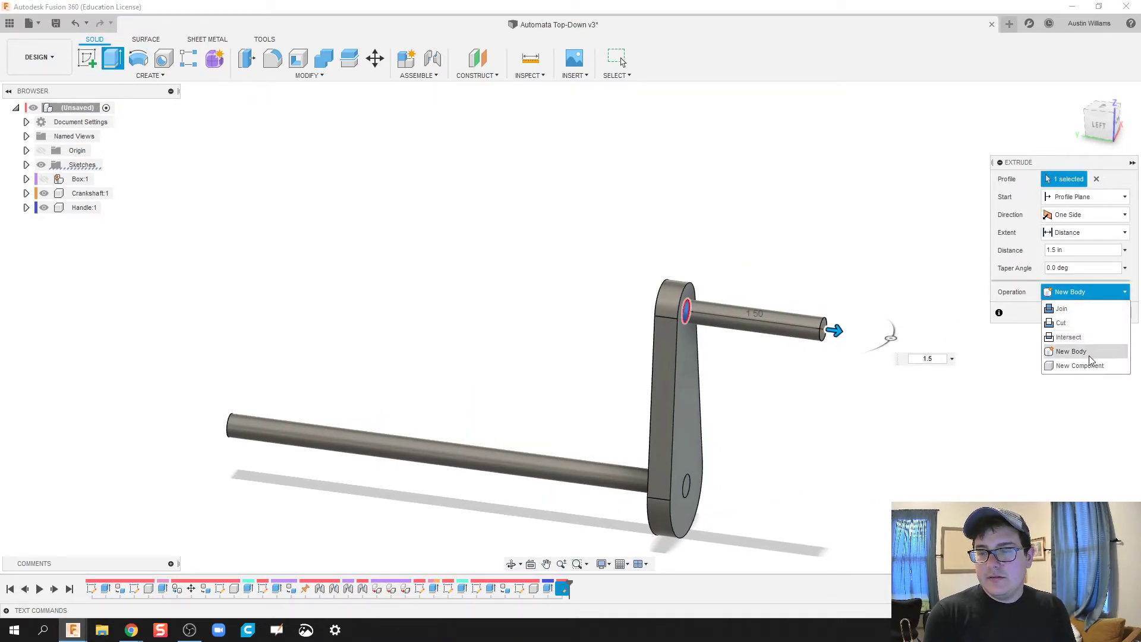
left_click(1086, 364)
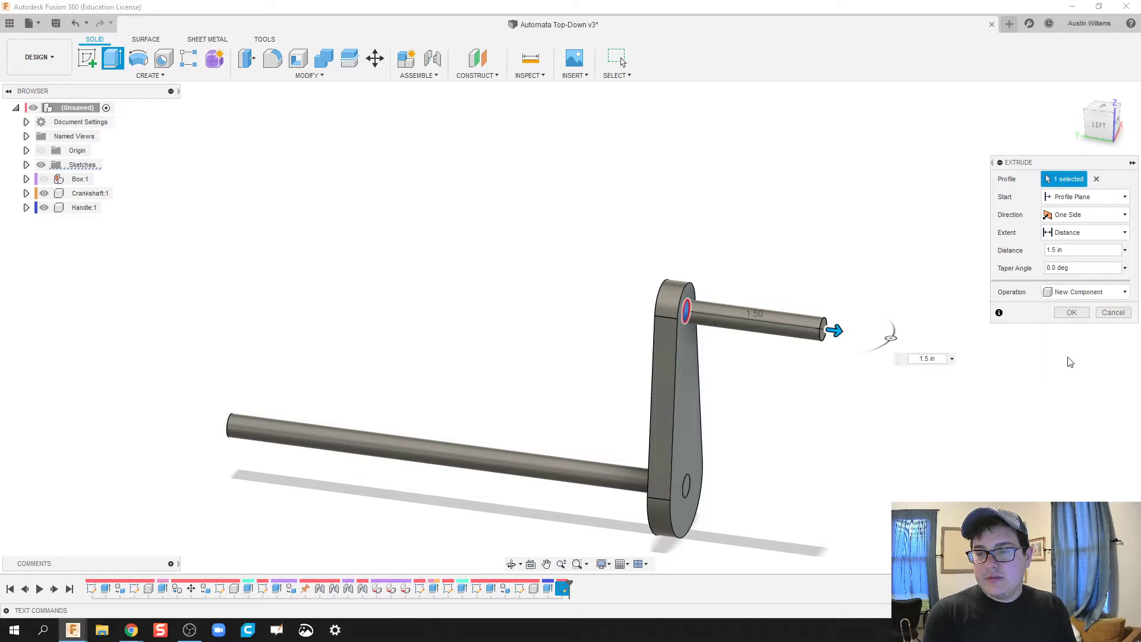
left_click(1069, 312)
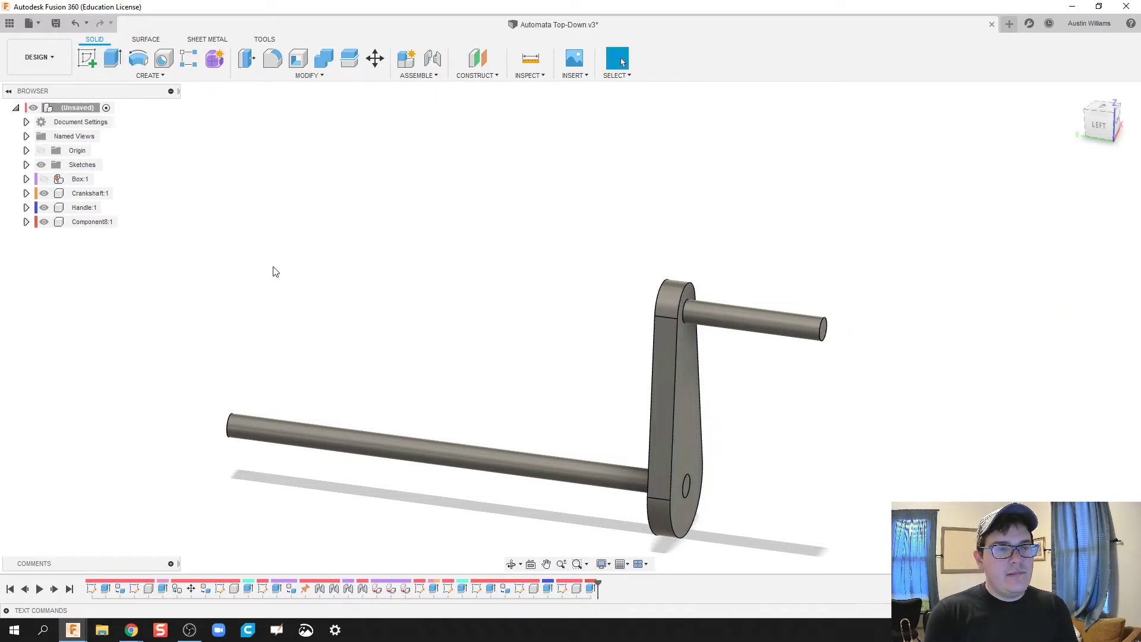
Step: Rename the new grip rod component with the name Handle
left_click(91, 223)
double_click(91, 221)
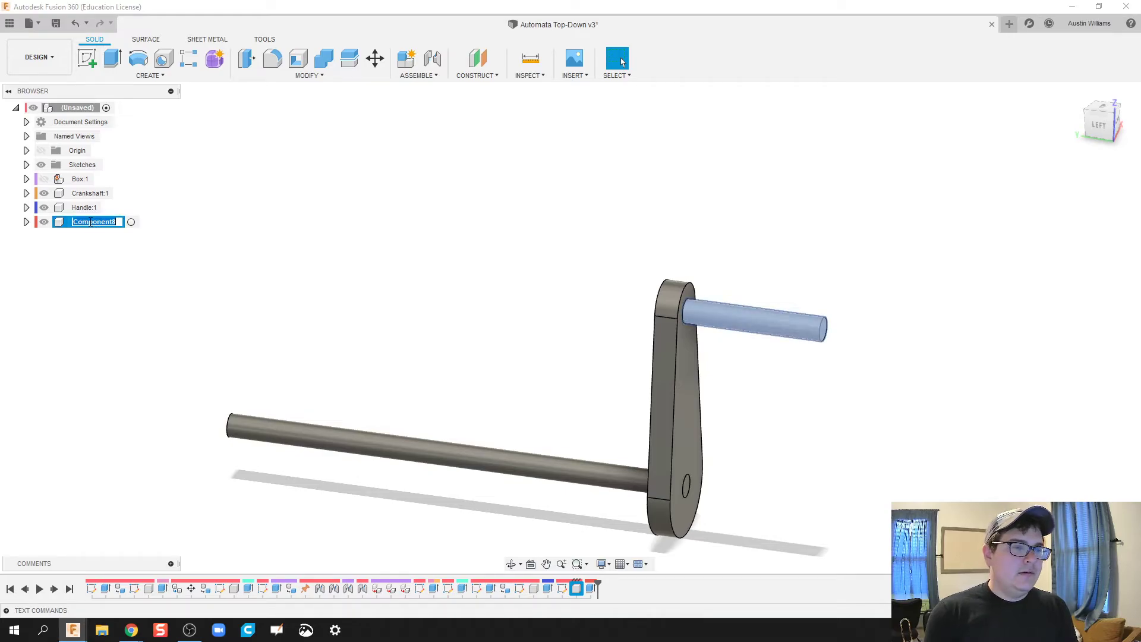
type("Handle")
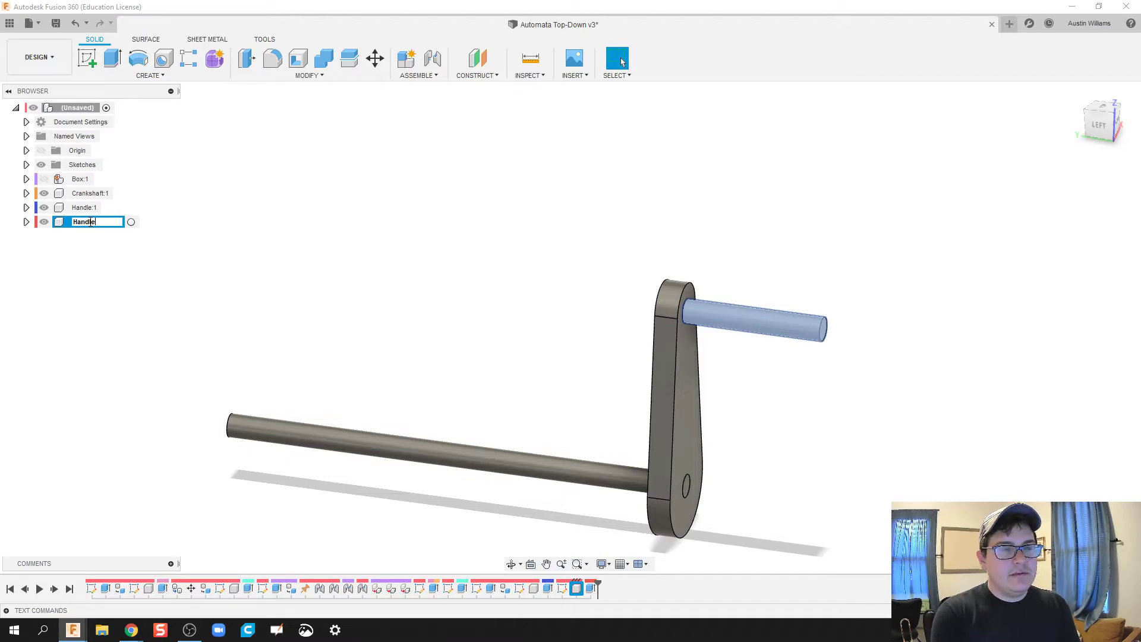
key("Return")
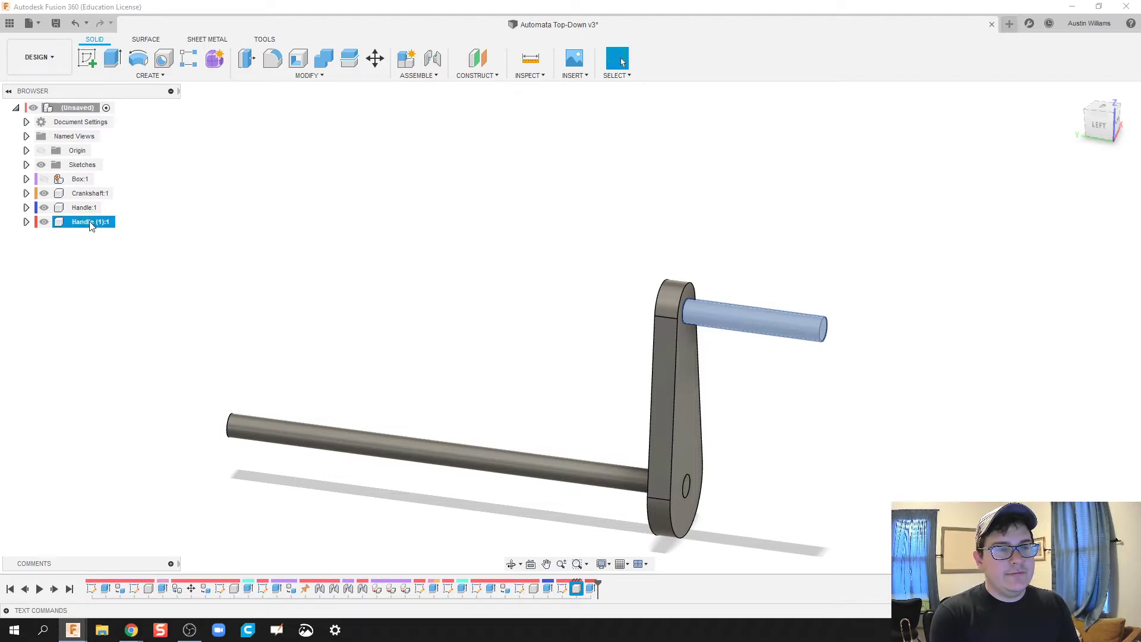
left_click(428, 257)
Step: Sketch a 0.5 in diameter circle centred on the crankshaft's free end face, and finish the sketch
scroll(497, 316, "down", 3)
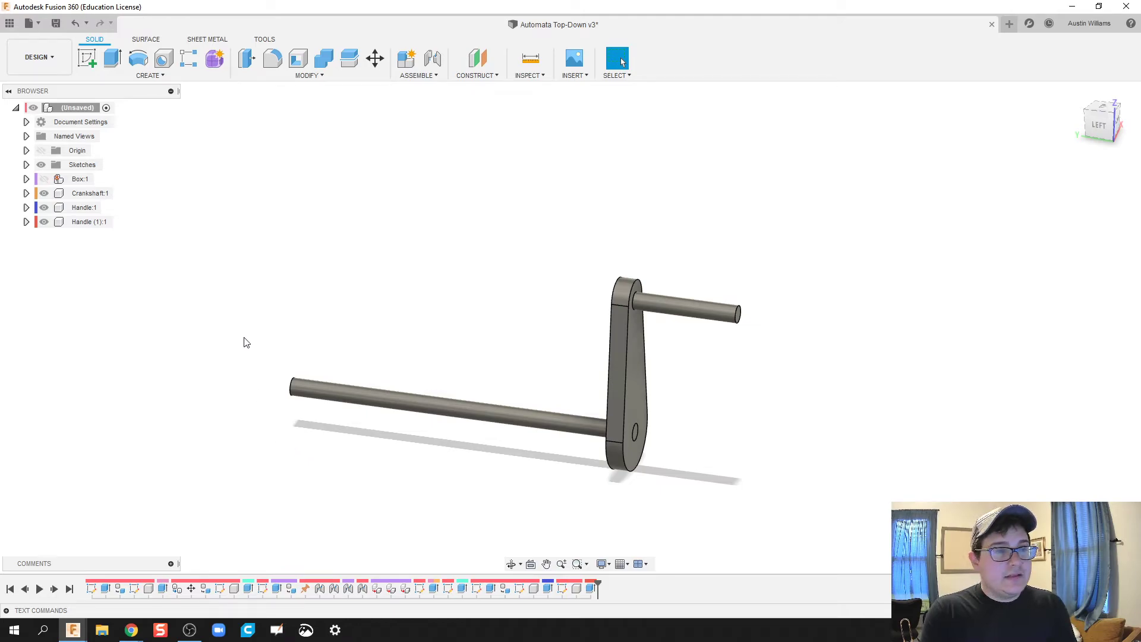
left_click(89, 58)
middle_click_drag(283, 402, 372, 470, "shift")
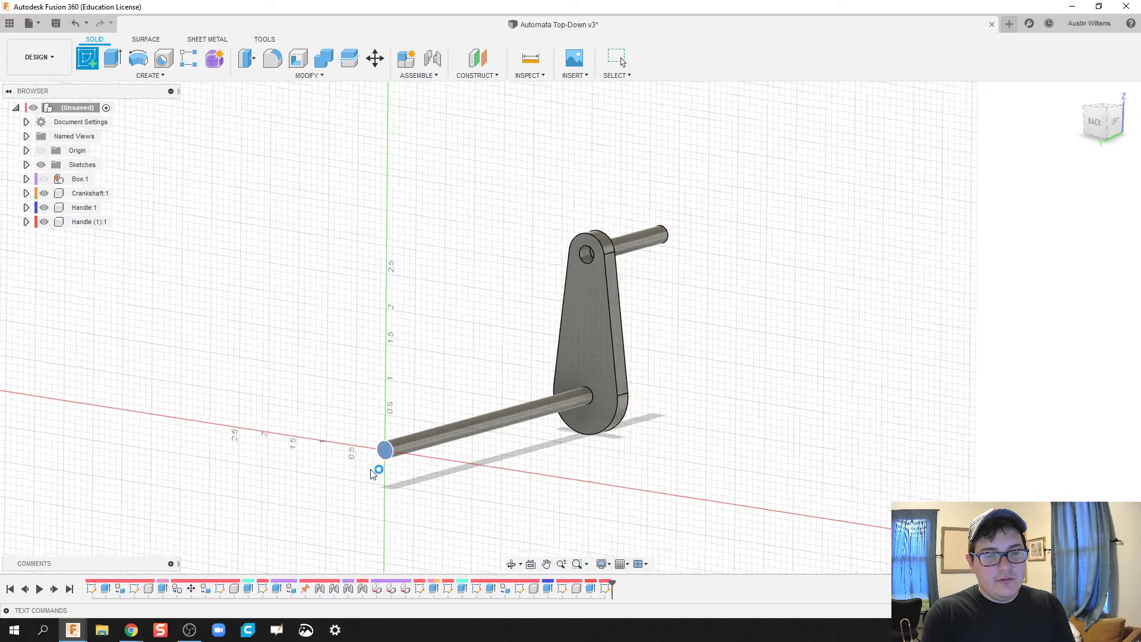
left_click(383, 451)
scroll(580, 372, "up", 1)
key("c")
left_click(568, 316)
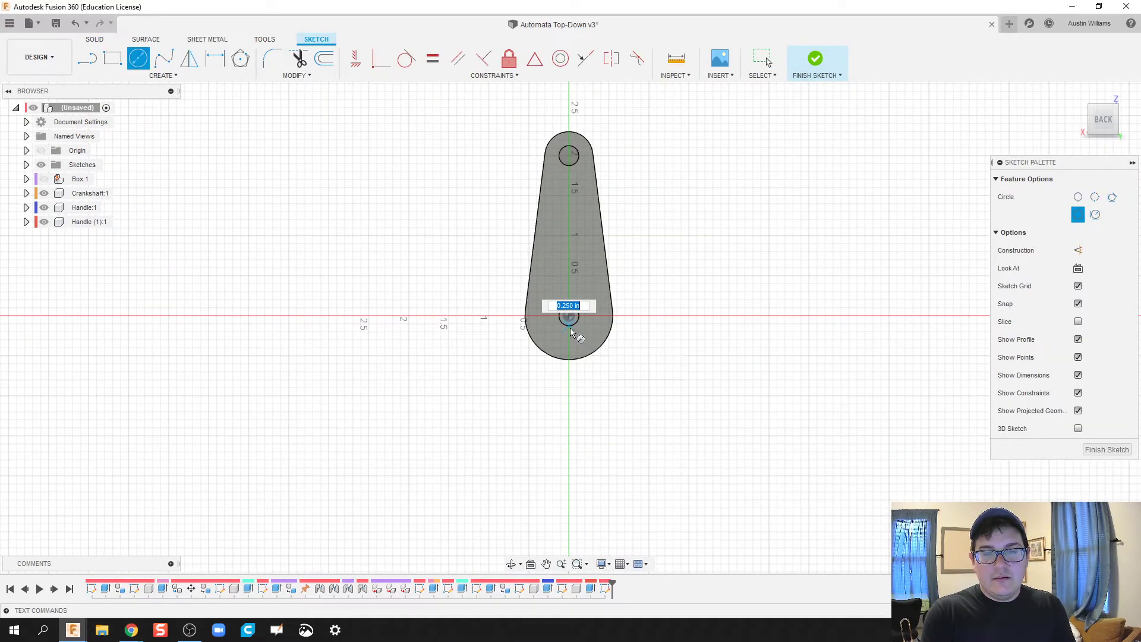
scroll(571, 332, "up", 2)
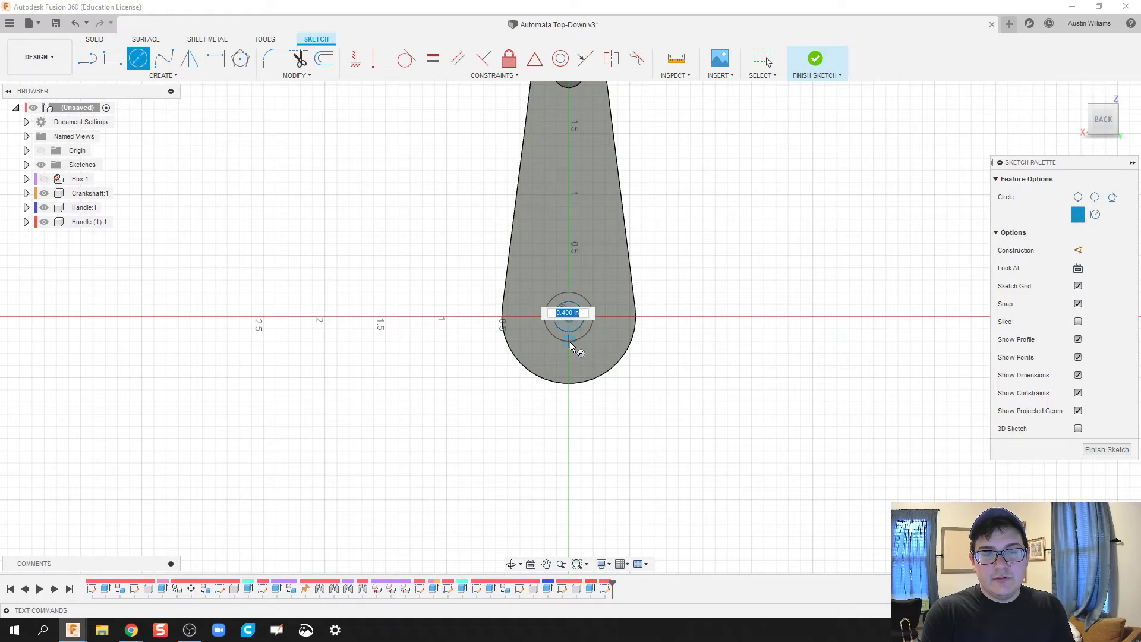
type("0.5")
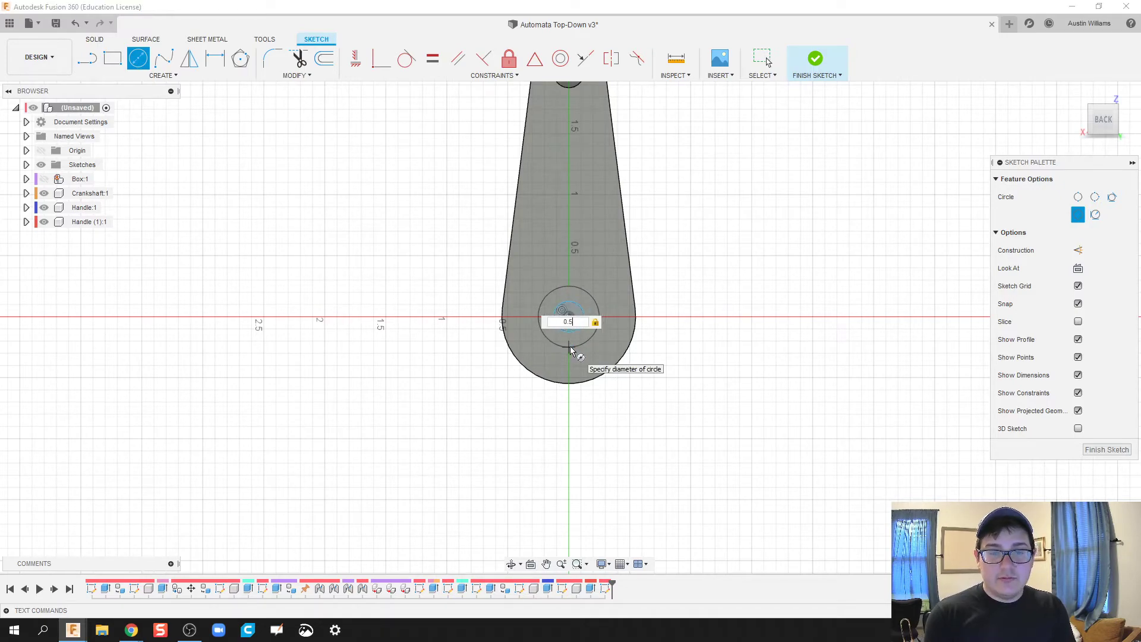
key("Return")
left_click(815, 58)
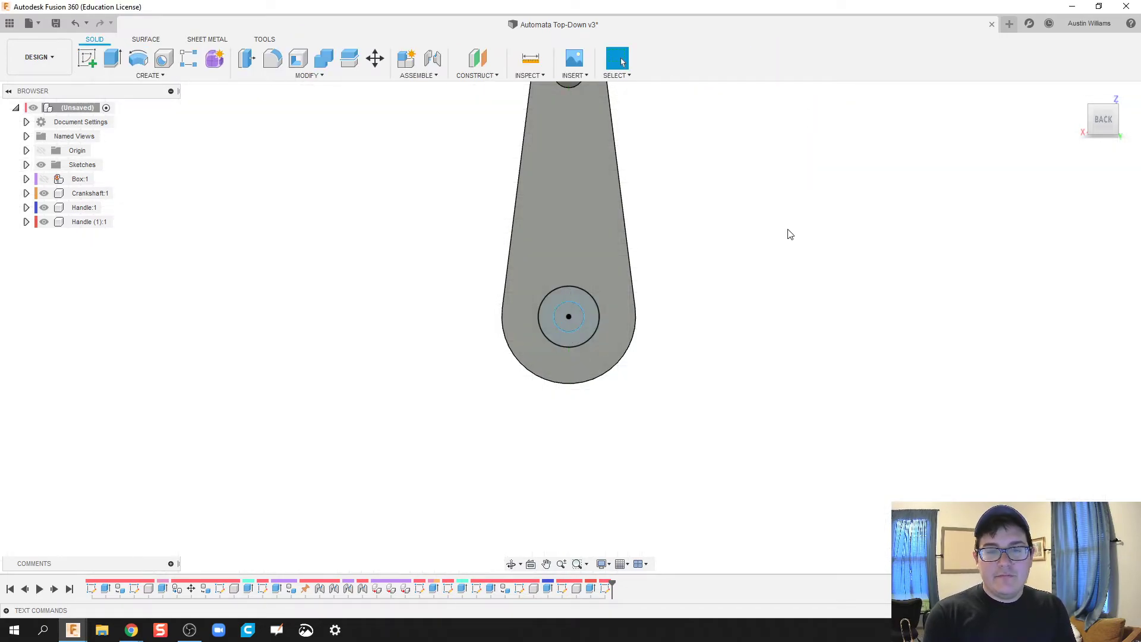
Step: Extrude the ring profile around the shaft's free end -0.25 in along the shaft as a new component
key("e")
left_click(295, 380)
type("0.25")
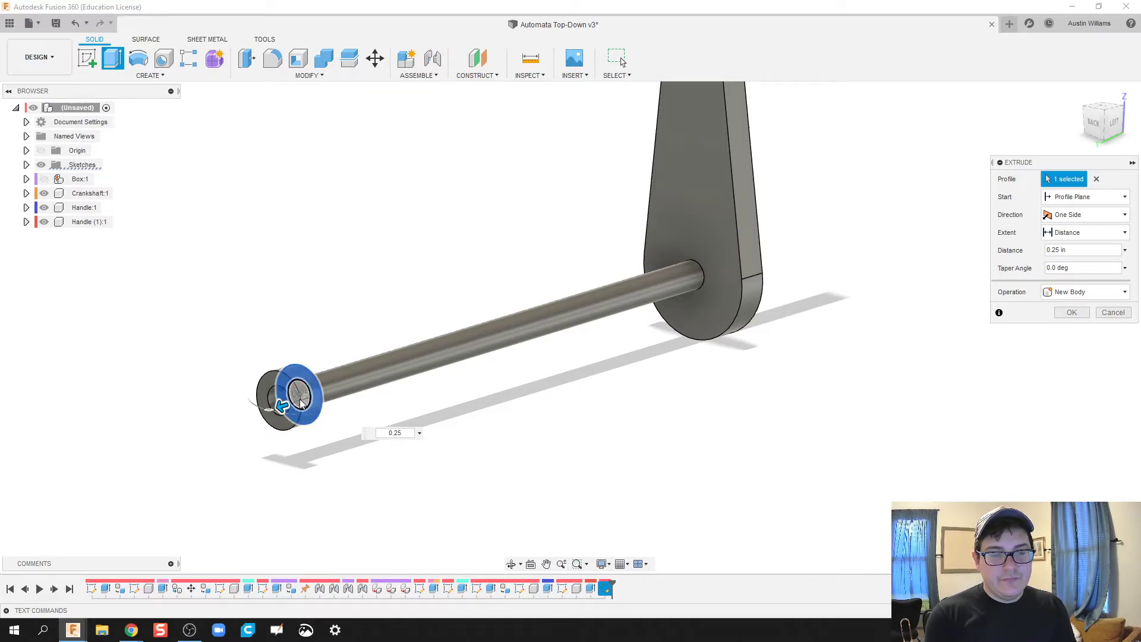
left_click_drag(280, 404, 322, 403)
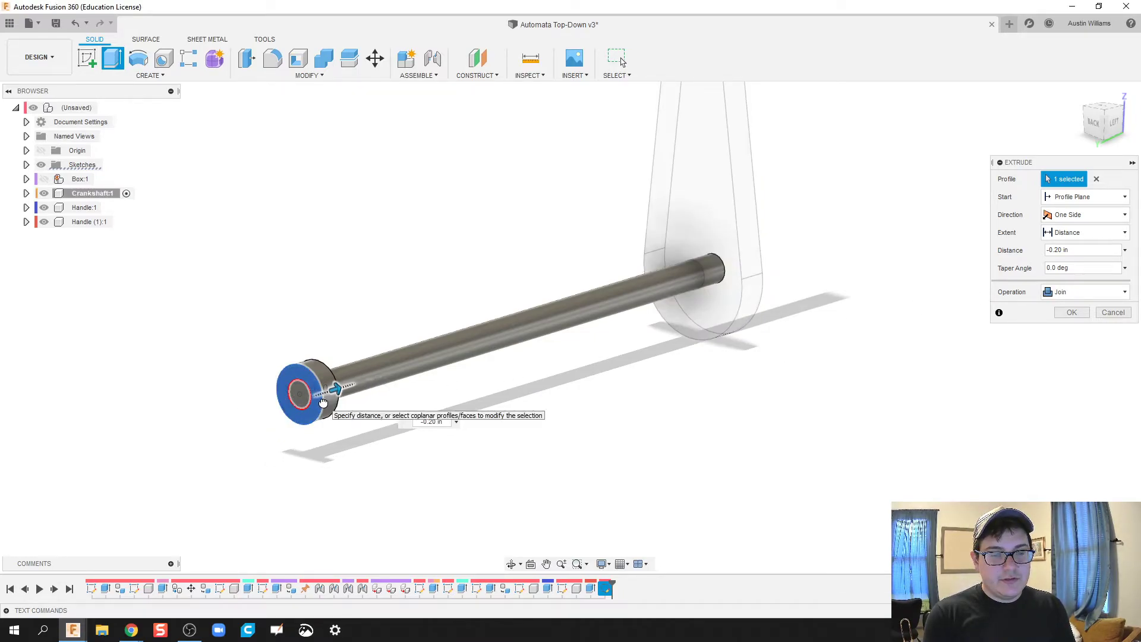
type("-0.")
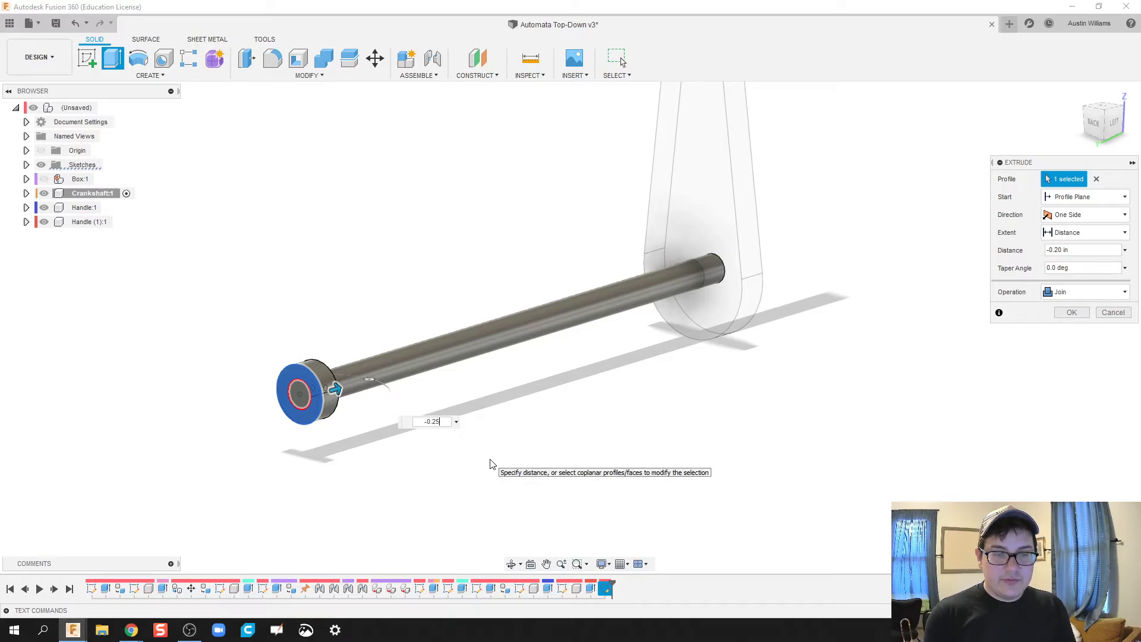
type("25")
left_click(1074, 297)
left_click(1066, 364)
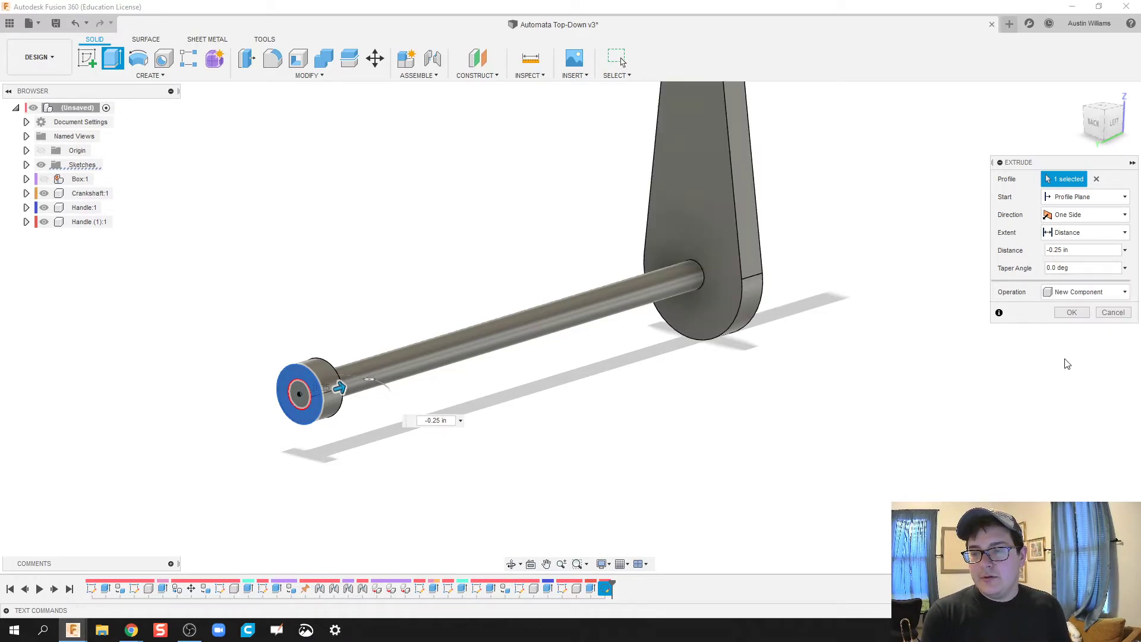
left_click(1072, 313)
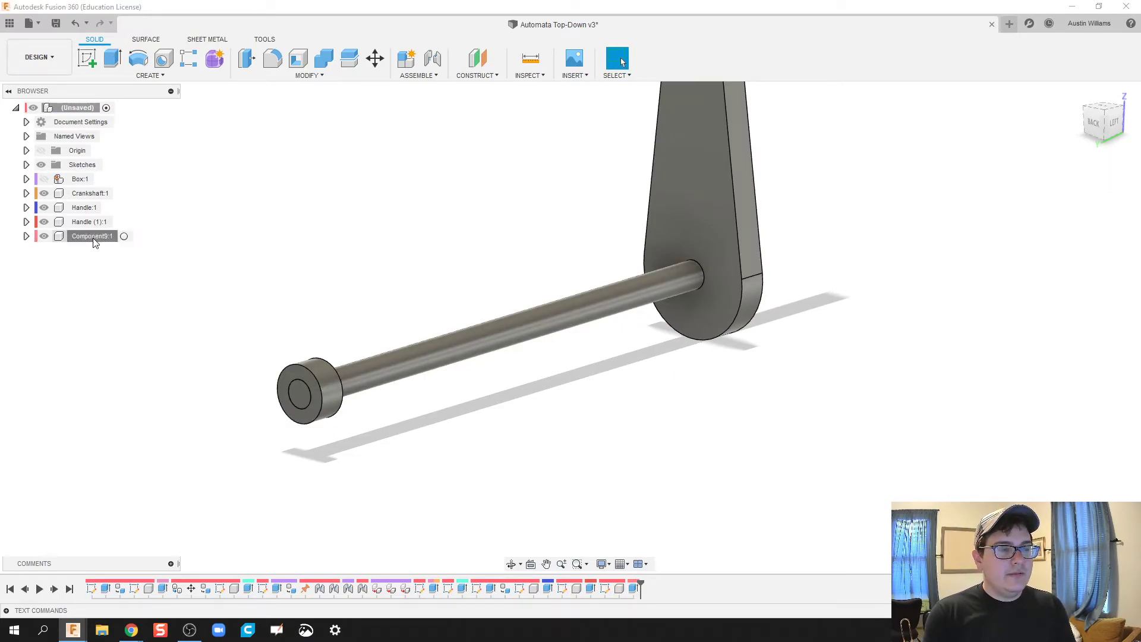
Step: Rename the new ring component at the shaft's free end as EndCap
left_click(94, 239)
left_click(94, 240)
type("E")
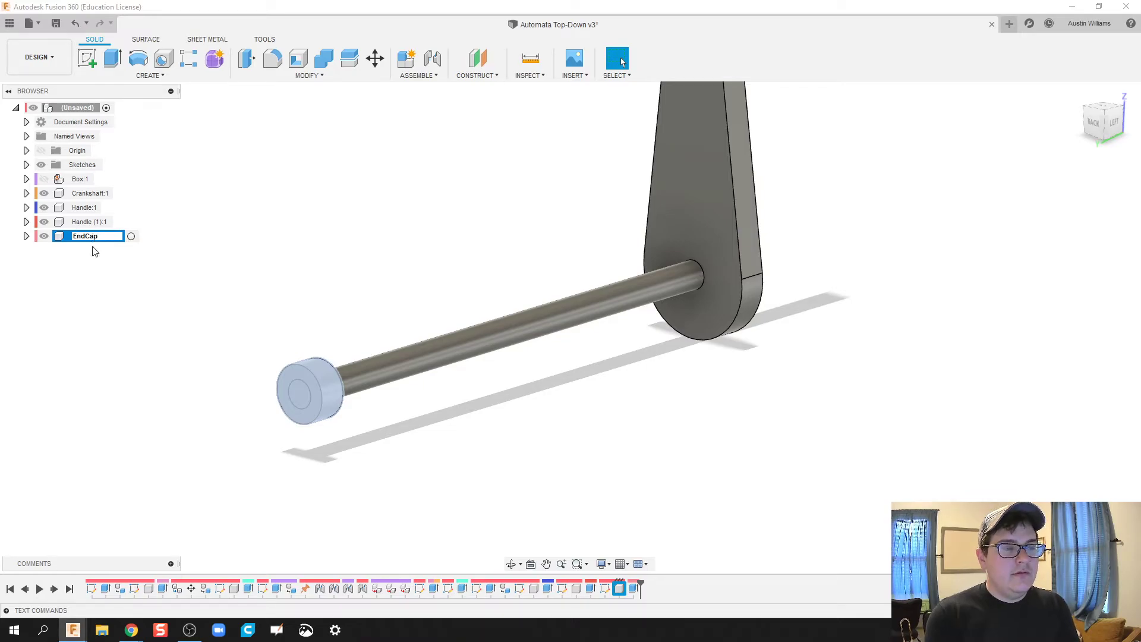
type("ndCap")
key("Return")
Step: Nest the Handle, Handle (1) and EndCap components inside the Crankshaft component
middle_click_drag(419, 302, 446, 303, "shift")
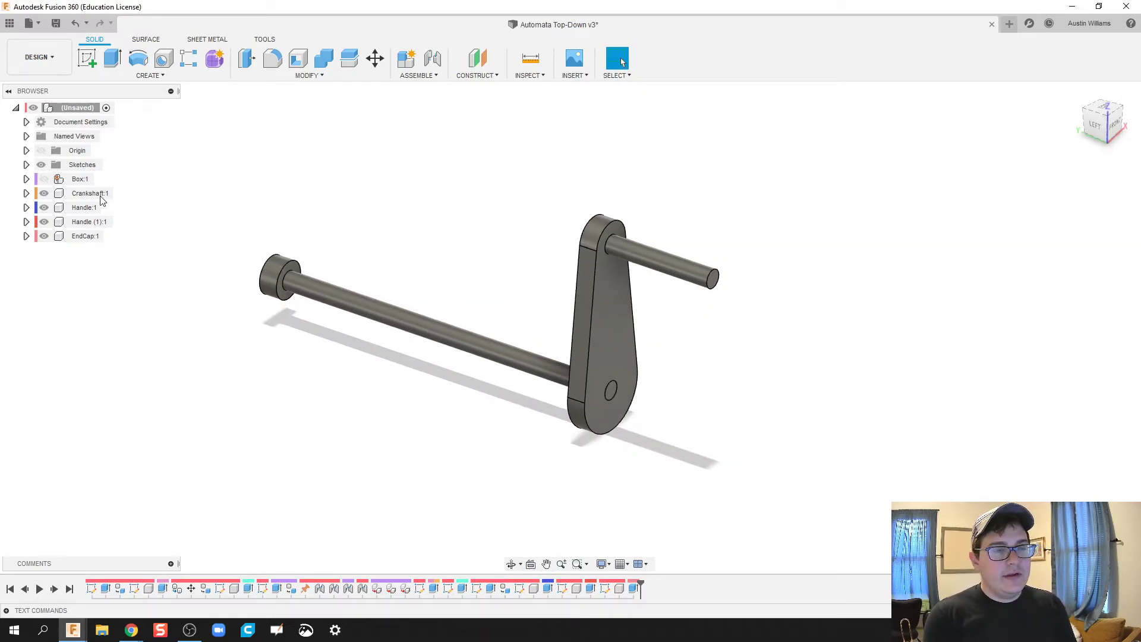
left_click(89, 193)
left_click(89, 208)
left_click(89, 221)
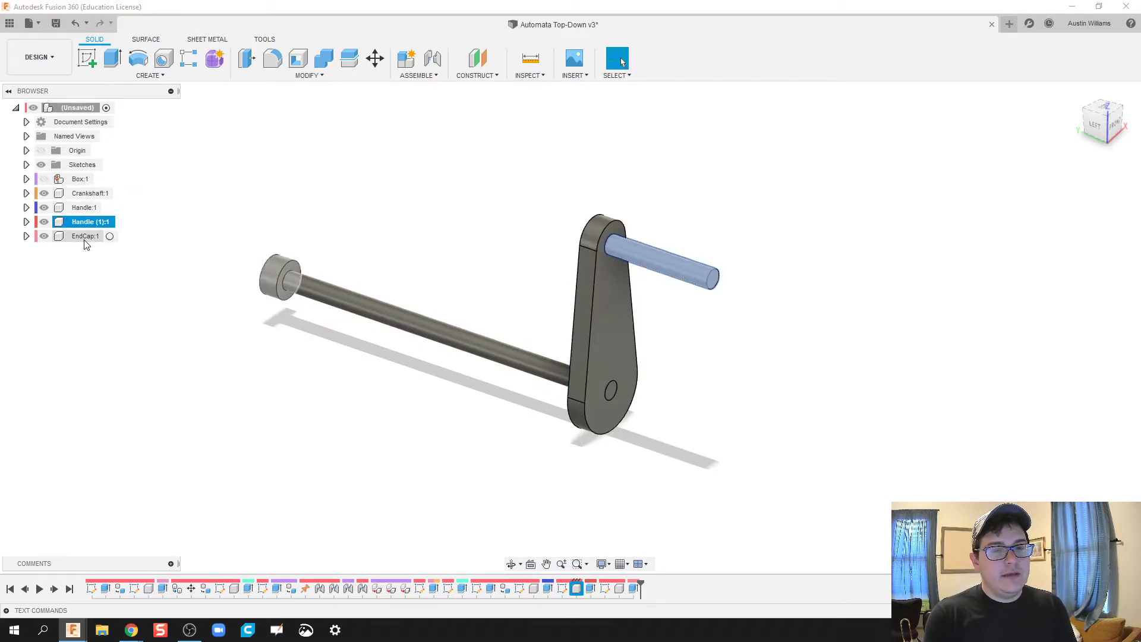
left_click(84, 241)
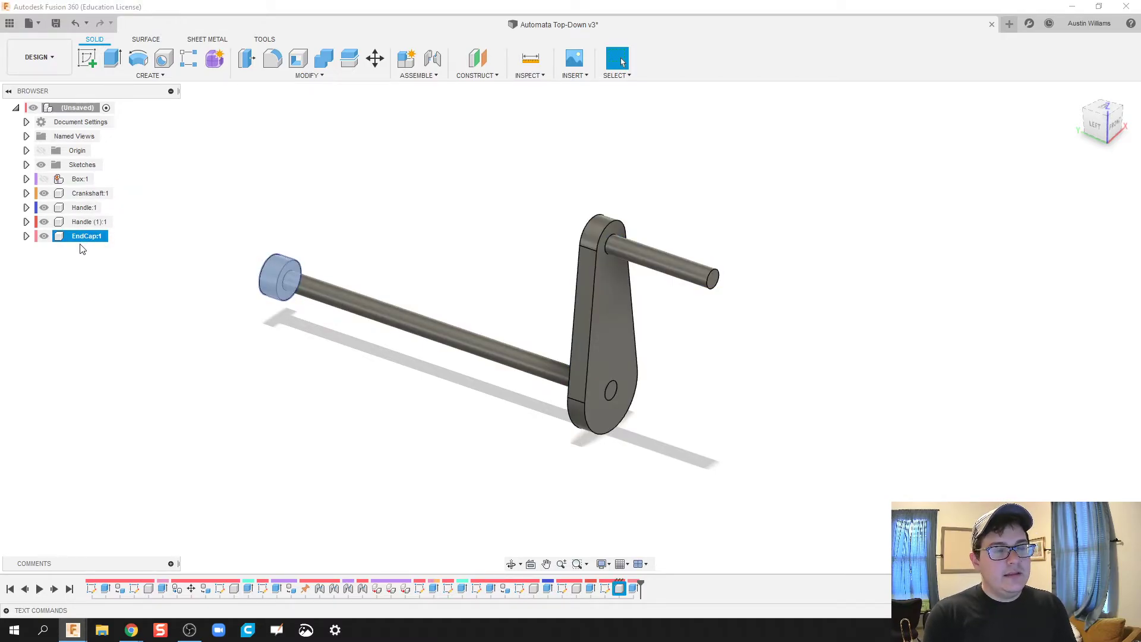
left_click(26, 194)
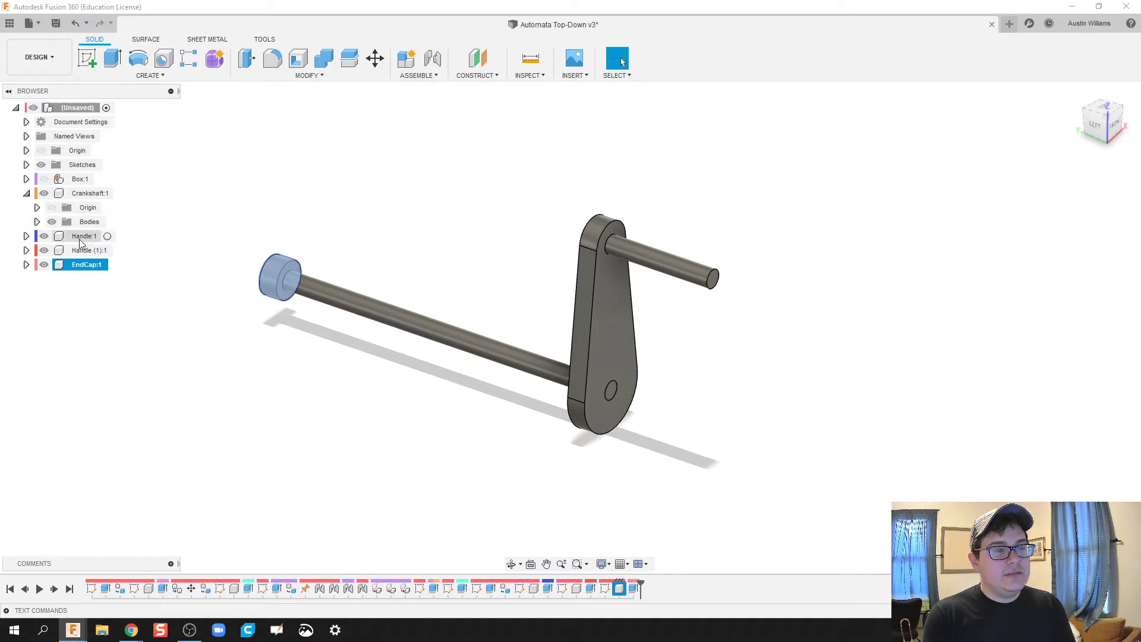
left_click_drag(70, 238, 92, 195)
left_click_drag(84, 246, 92, 194)
left_click_drag(81, 263, 95, 195)
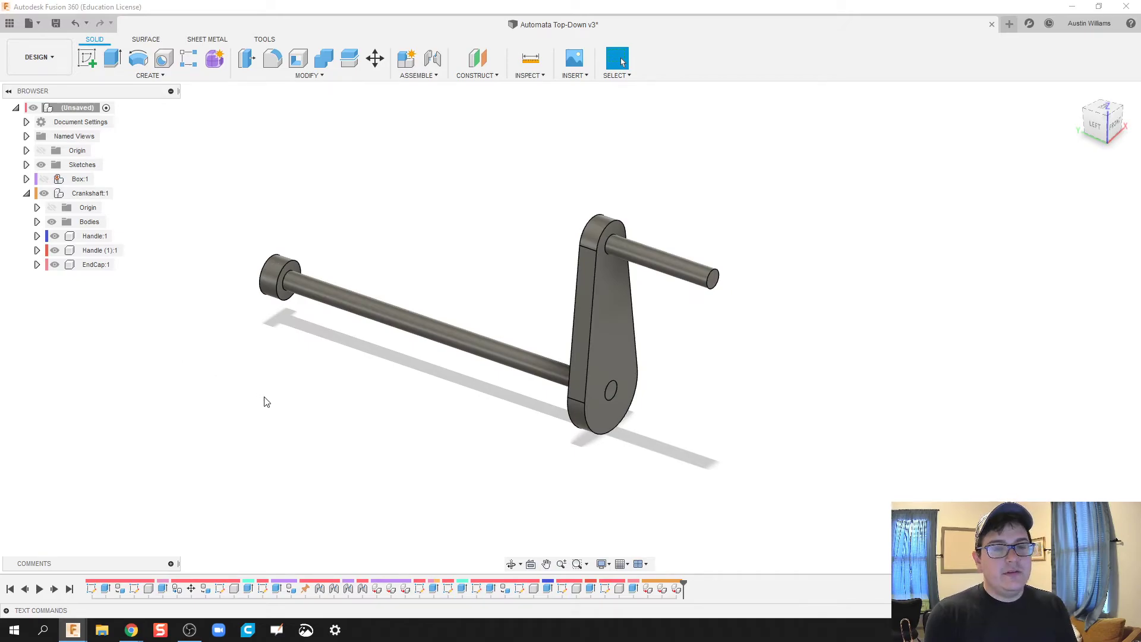
Step: Hide the Crankshaft component together with its nested parts
scroll(261, 400, "down", 2)
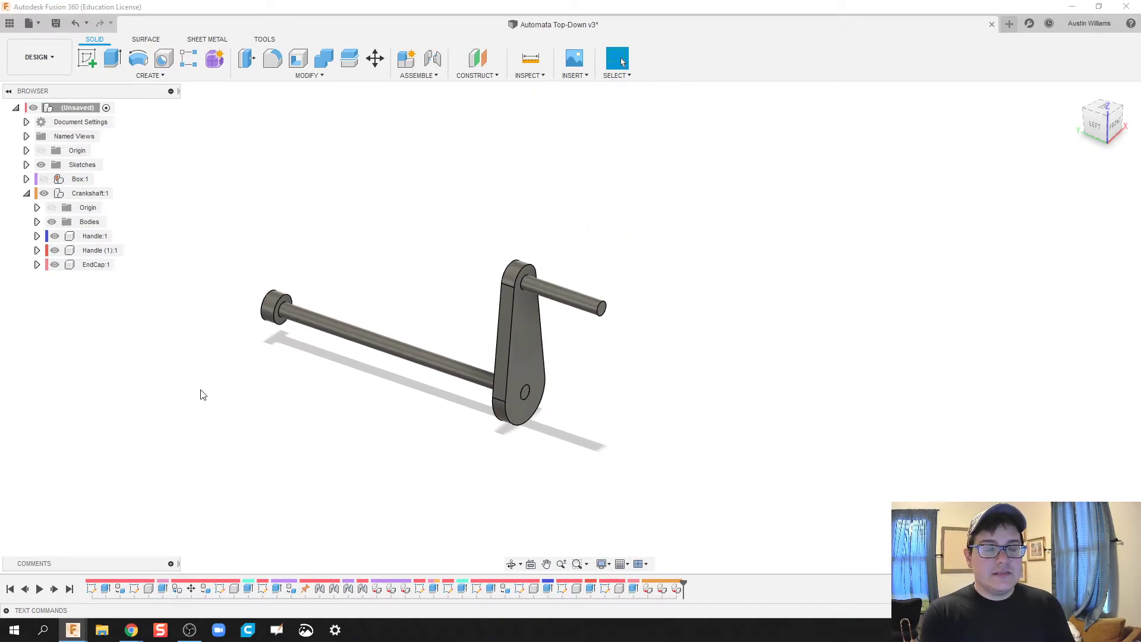
left_click(47, 196)
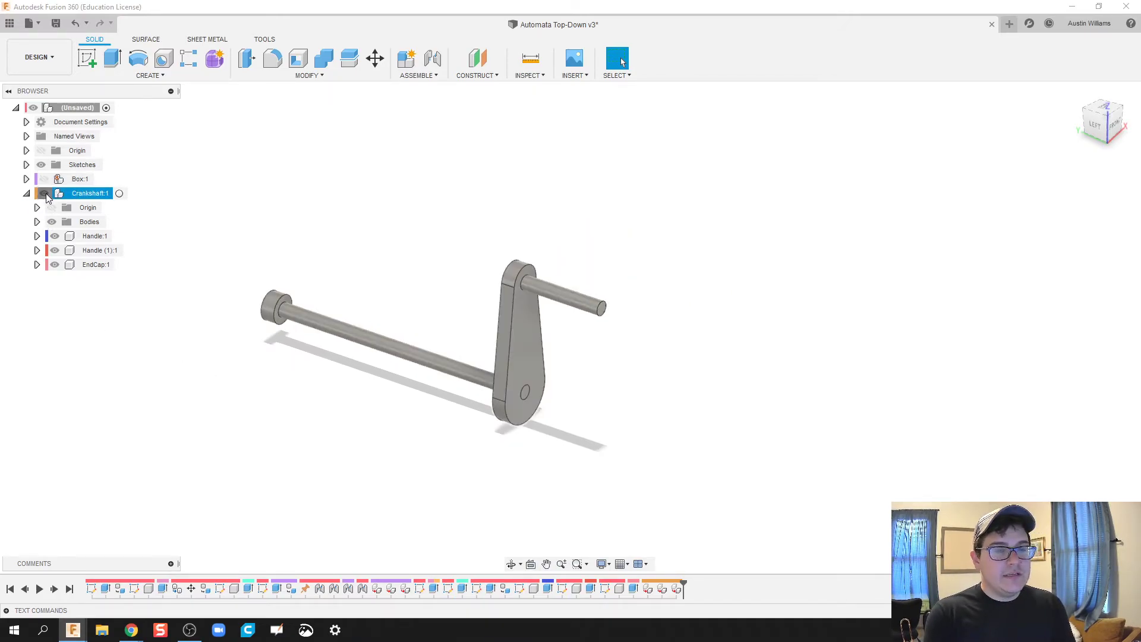
left_click(45, 194)
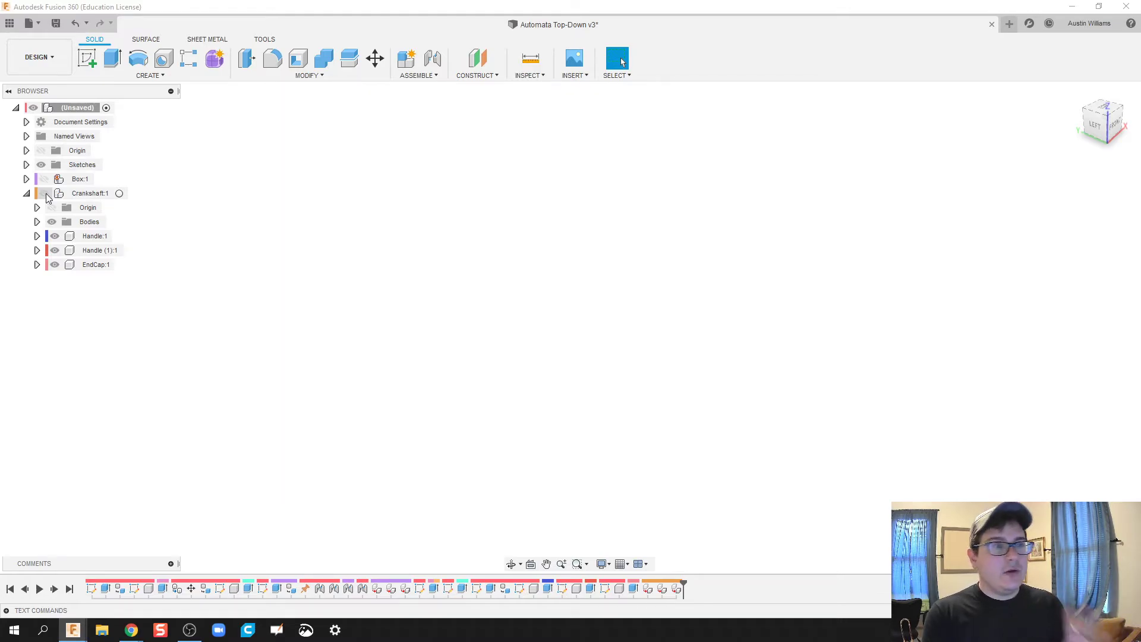
Step: Show the Crankshaft component with its nested parts, keep the Box hidden, and fit the crank assembly in view
left_click(46, 195)
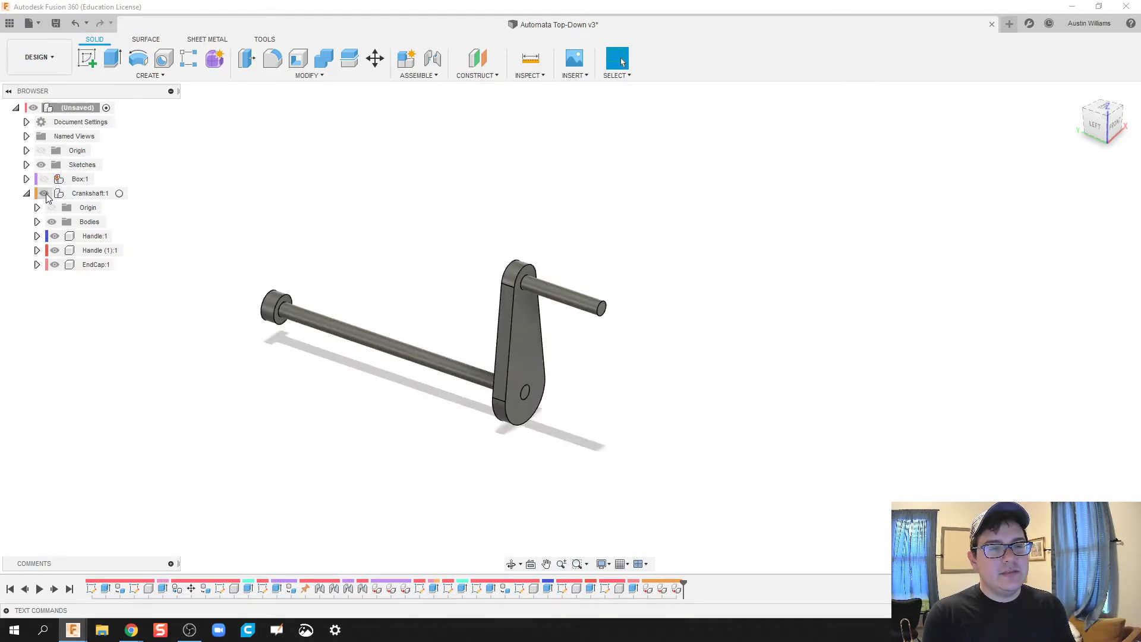
left_click(46, 181)
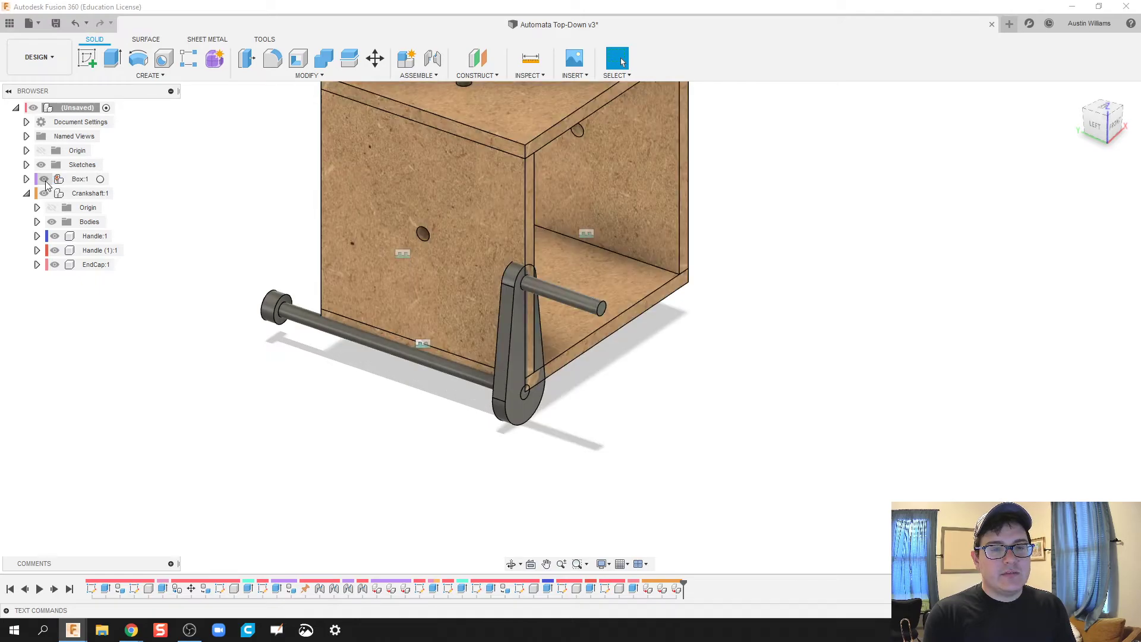
left_click(45, 180)
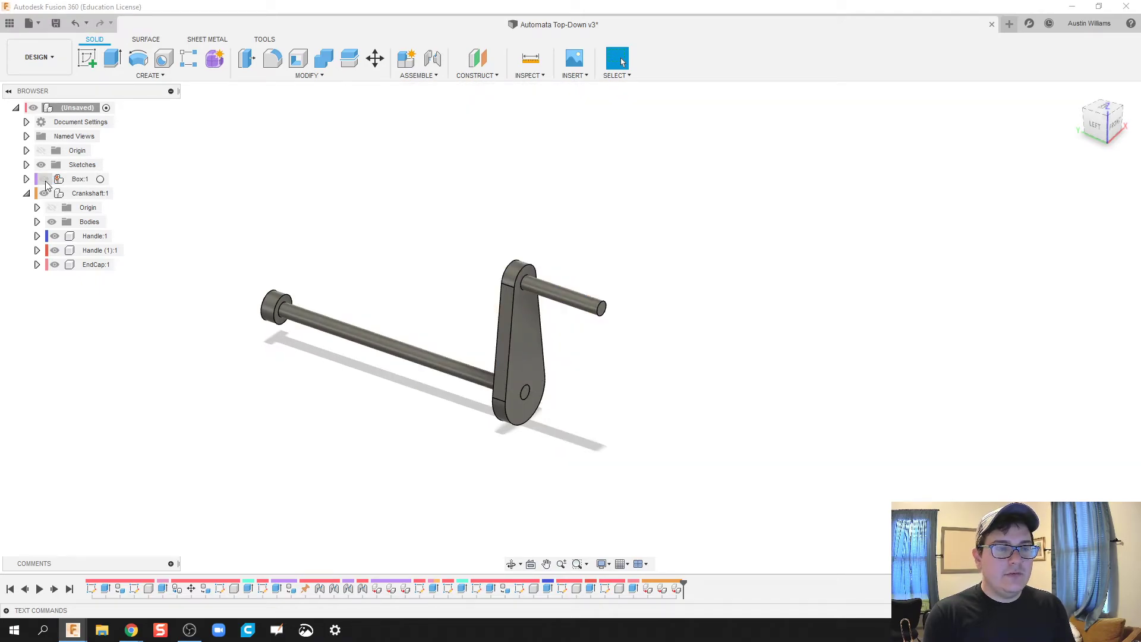
left_click(45, 180)
left_click(45, 180)
key("F6")
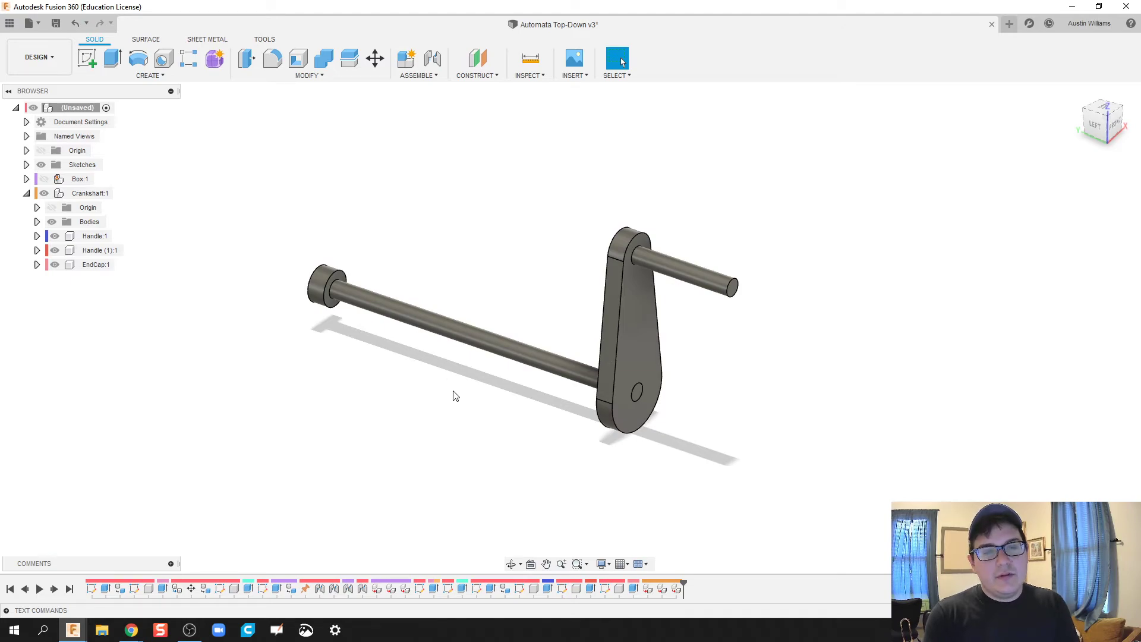
left_click(483, 334)
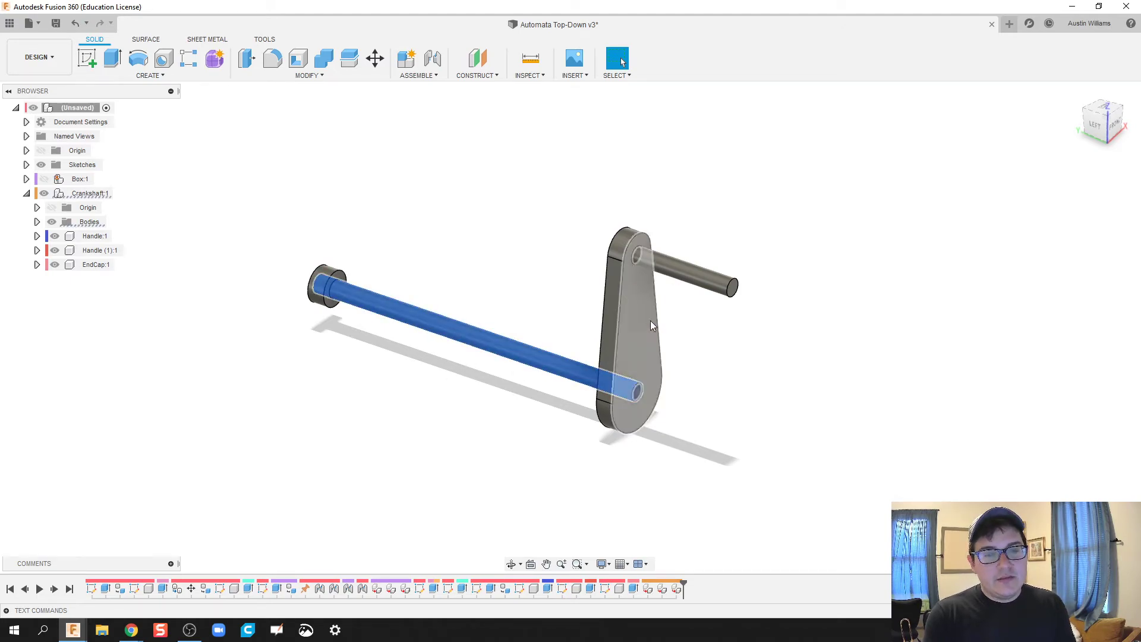
left_click(704, 284)
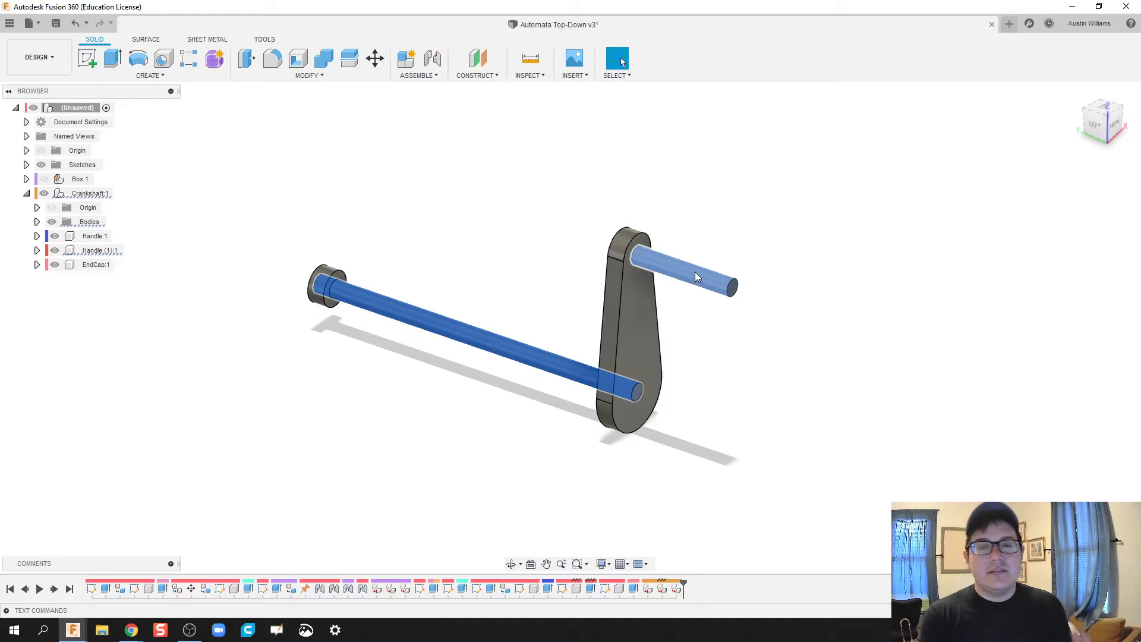
right_click(694, 278)
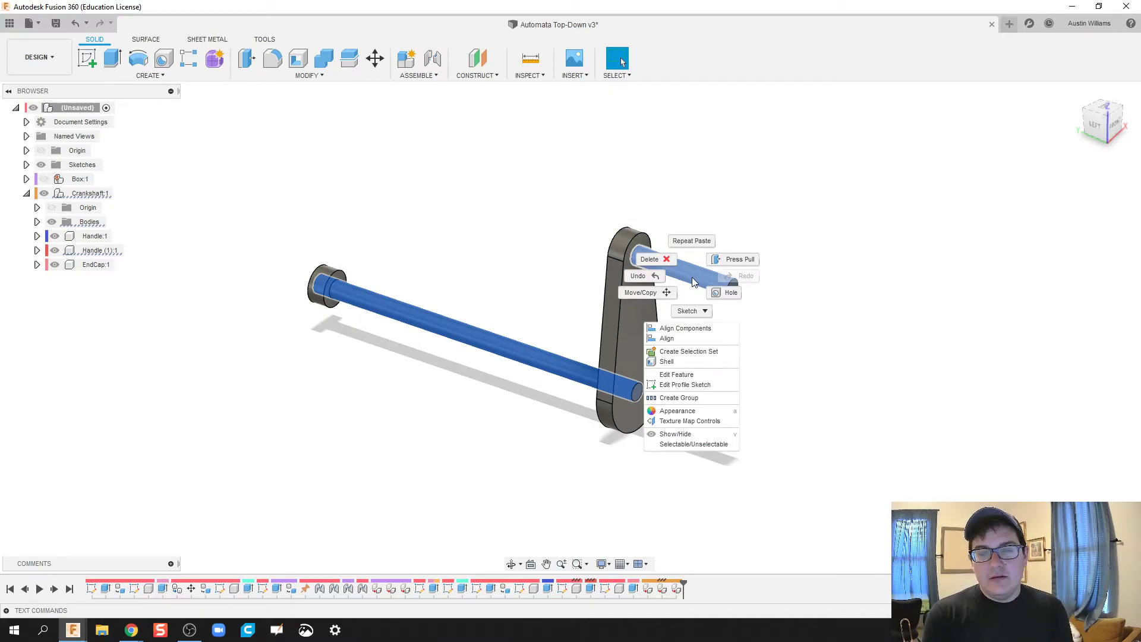
left_click(496, 354)
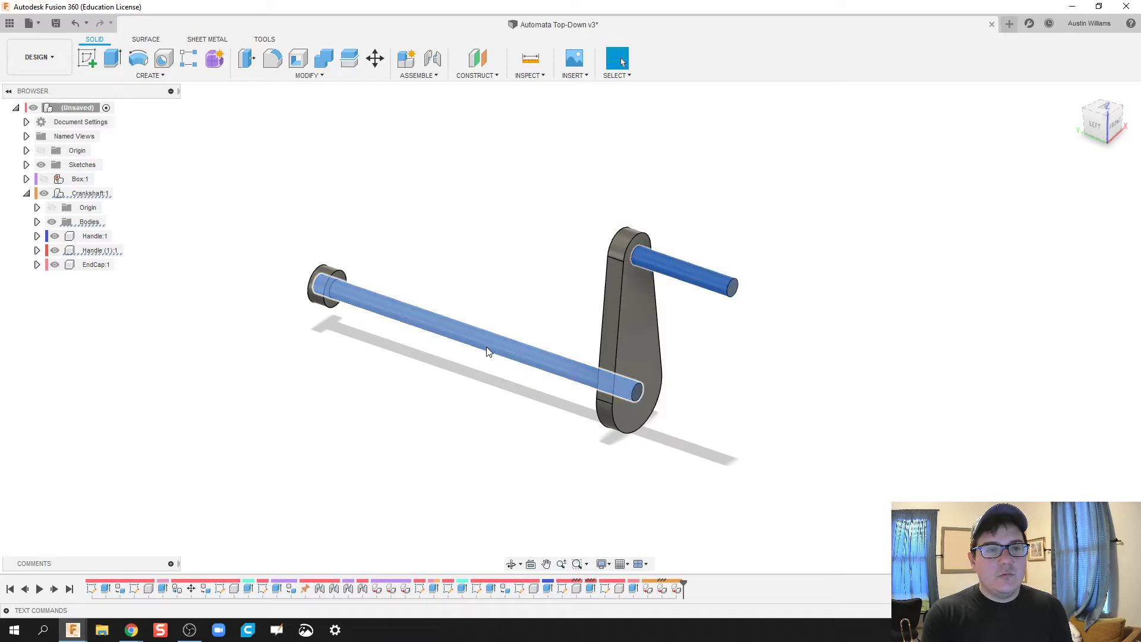
right_click(479, 350)
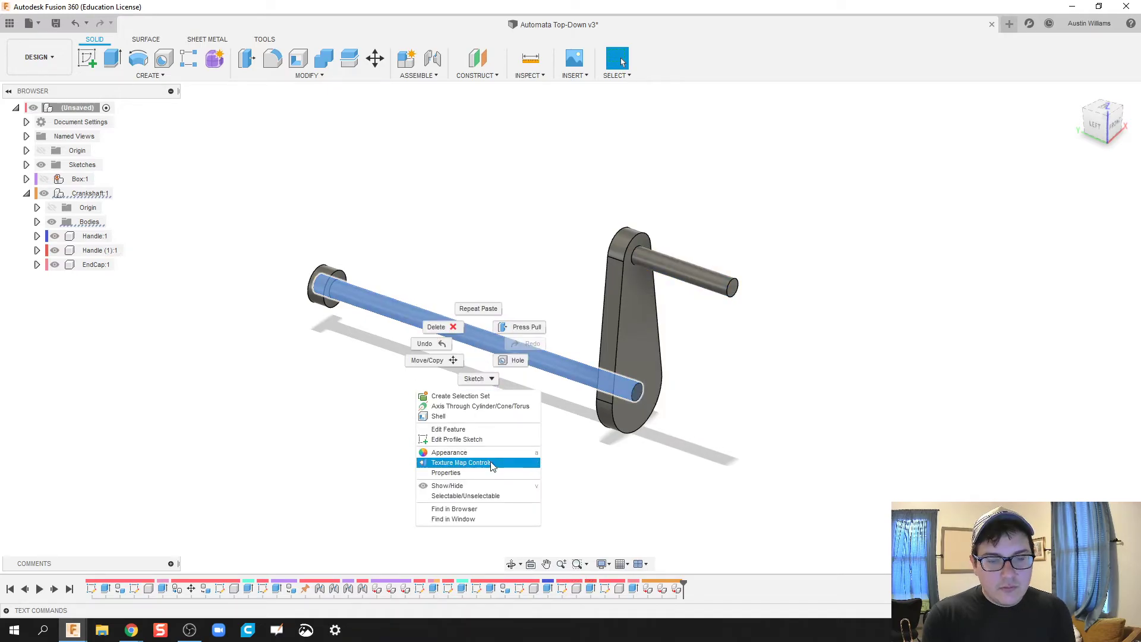
left_click(502, 456)
left_click(493, 373)
left_click(488, 348)
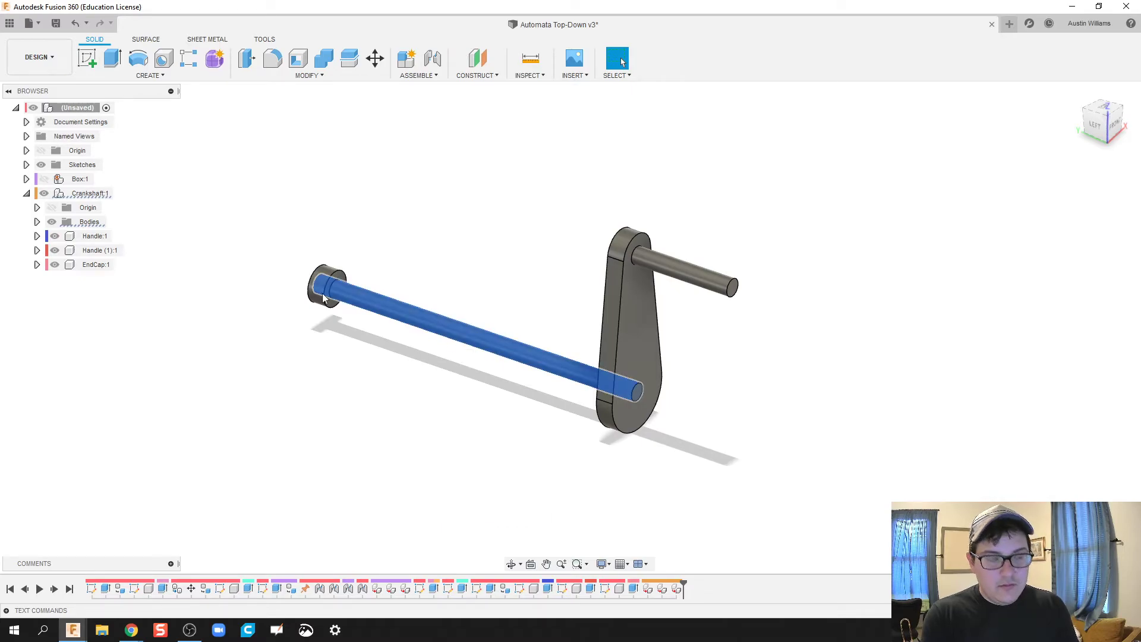
left_click(190, 159)
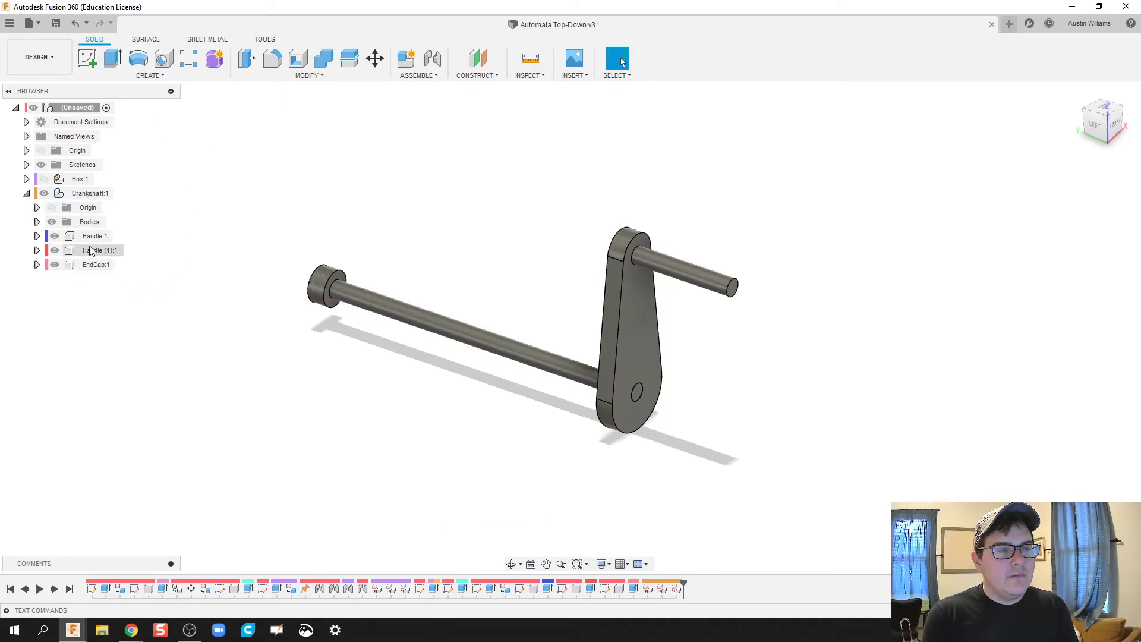
Step: Apply the MDF Medium Density Fiberboard physical material from the Wood library to the EndCap and the crank arm
left_click(95, 236)
right_click(92, 270)
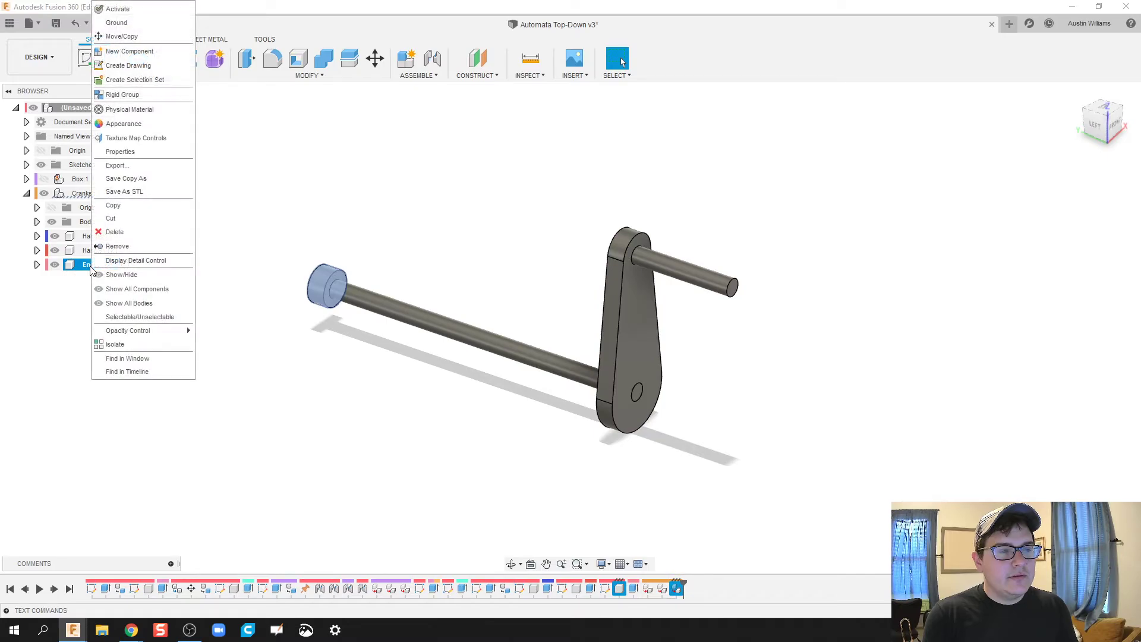
left_click(175, 113)
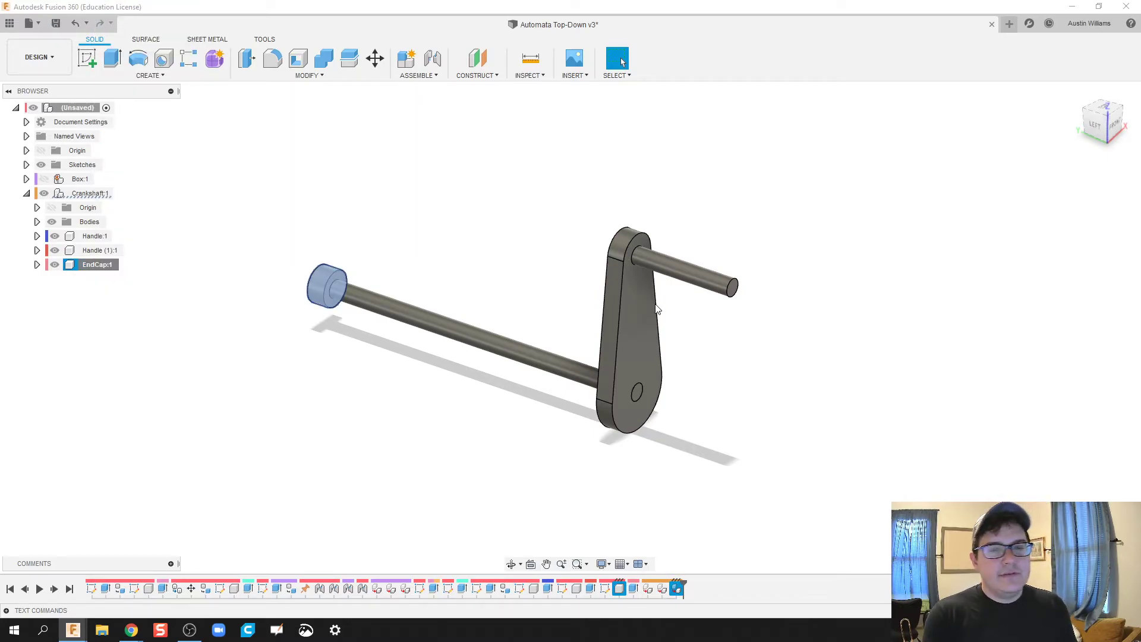
left_click(1132, 179)
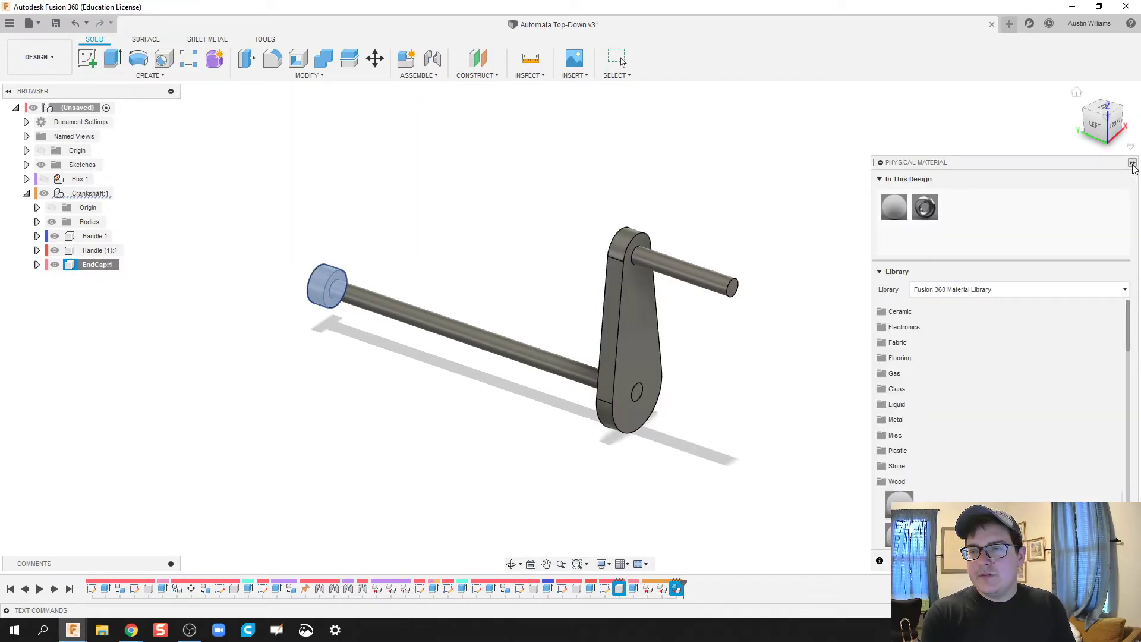
scroll(891, 474, "down", 2)
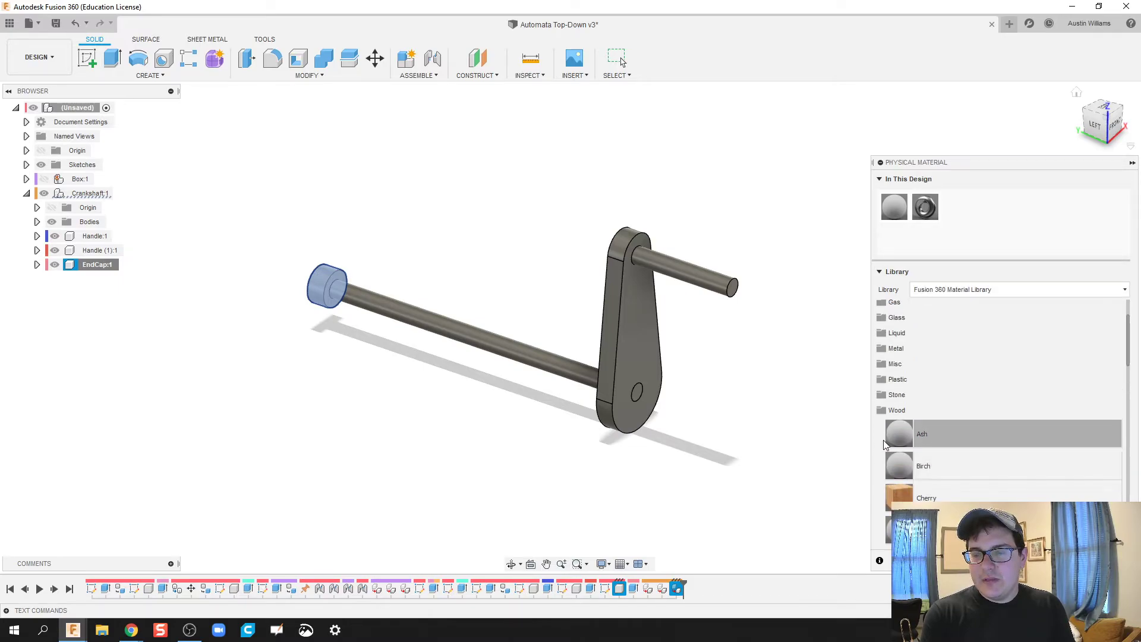
scroll(820, 400, "down", 2)
middle_click_drag(784, 412, 702, 369)
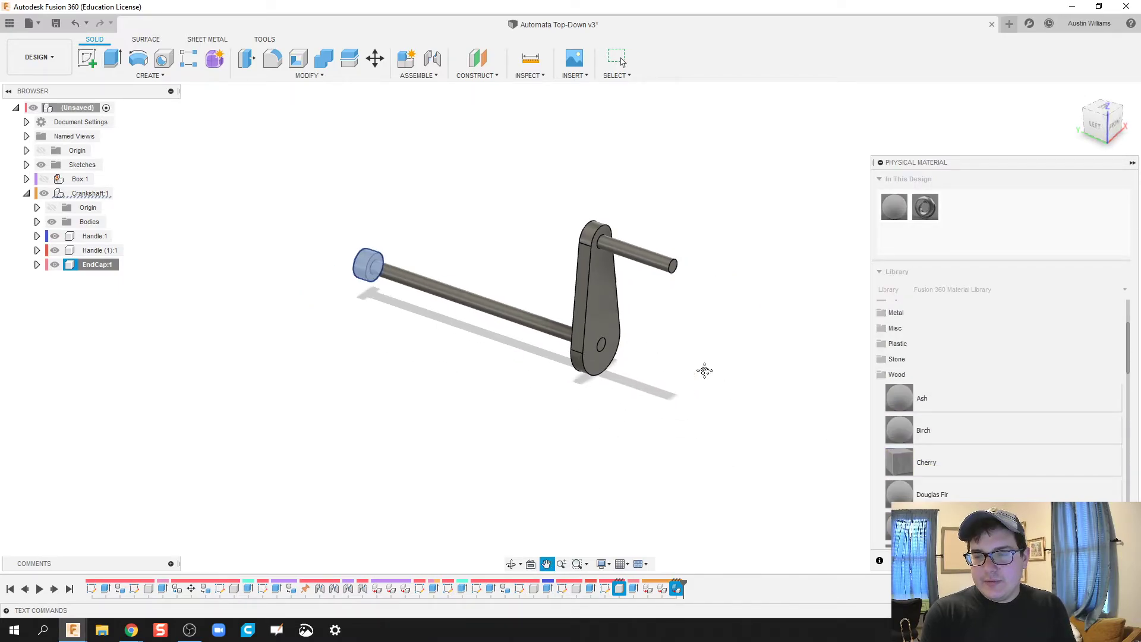
scroll(939, 394, "down", 2)
scroll(944, 415, "down", 2)
scroll(951, 447, "up", 5)
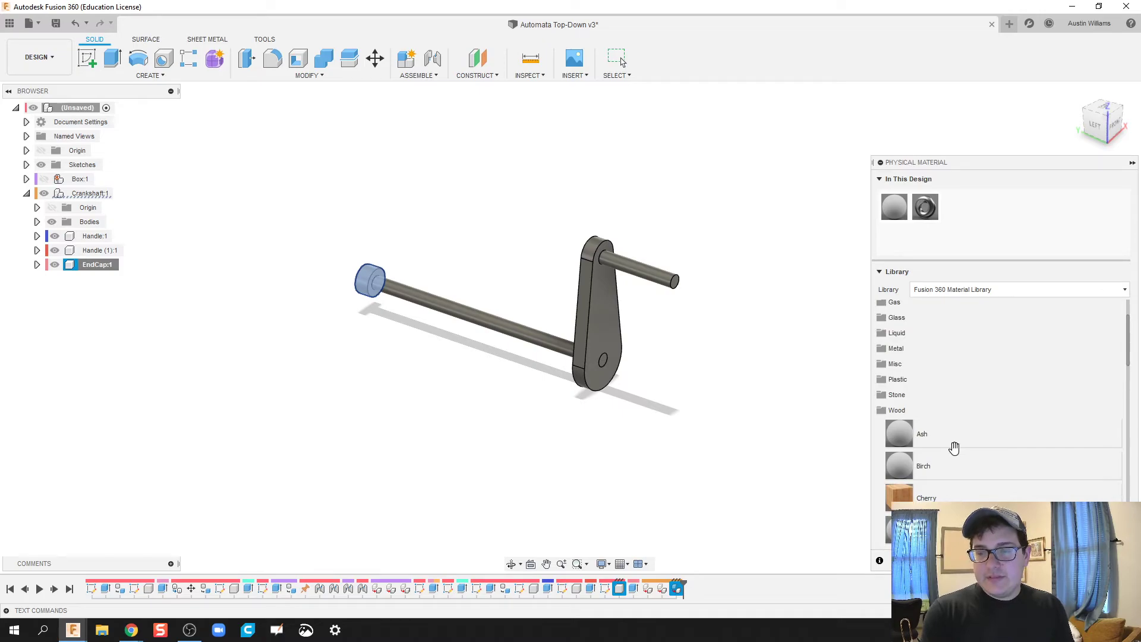
scroll(953, 447, "down", 3)
scroll(909, 400, "down", 3)
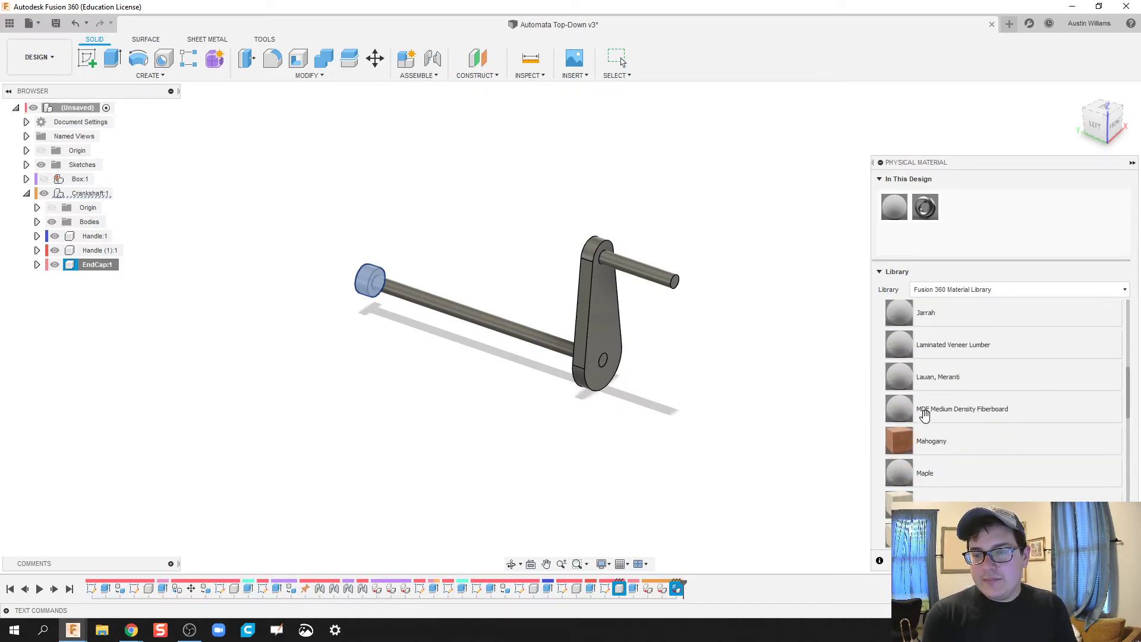
left_click_drag(901, 402, 359, 275)
left_click_drag(909, 408, 593, 303)
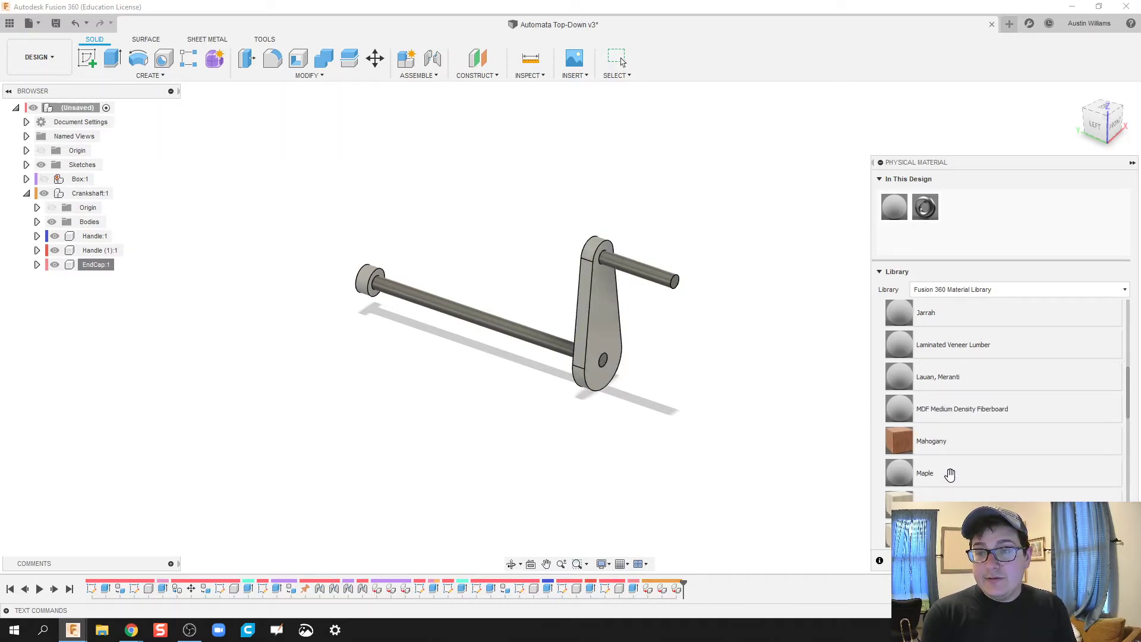
Step: Apply a light wood physical material from the Wood library to the handle rod and the long shaft
scroll(921, 485, "down", 3)
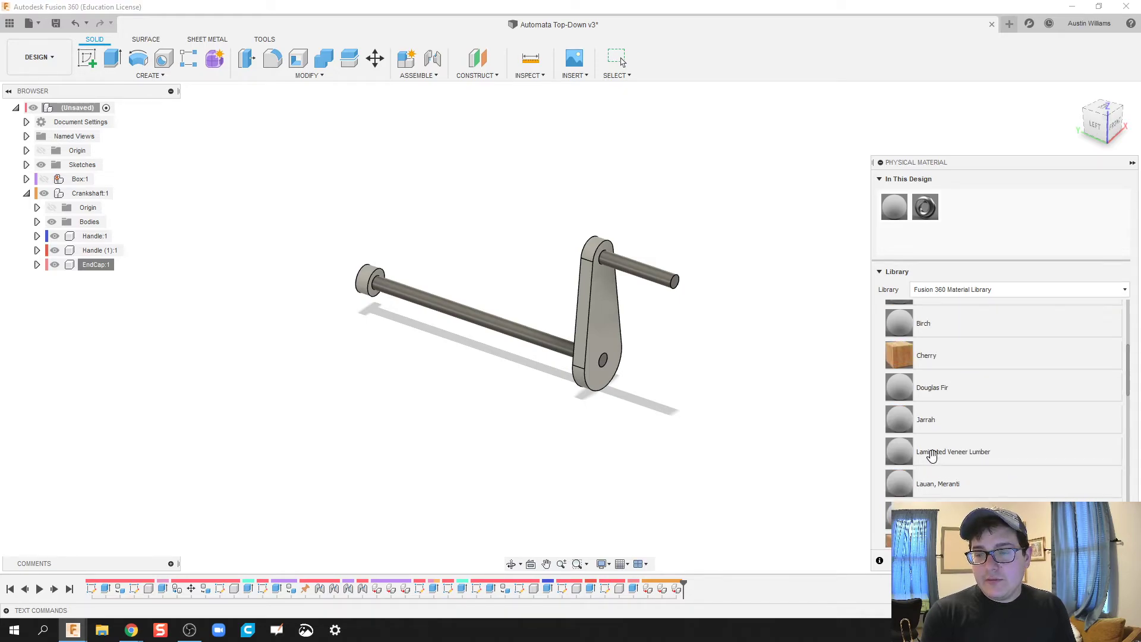
scroll(925, 490, "down", 4)
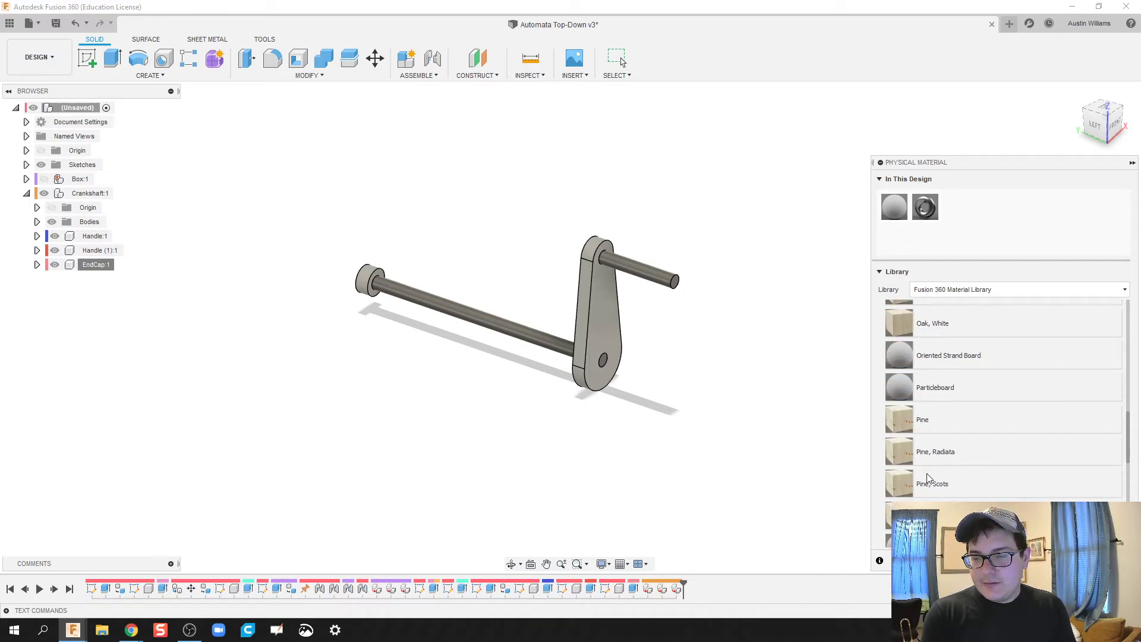
scroll(917, 416, "down", 1)
scroll(912, 439, "up", 1)
scroll(912, 443, "up", 2)
left_click_drag(909, 457, 651, 276)
left_click_drag(912, 455, 494, 327)
mouse_move(681, 505)
middle_mouse_down("shift")
mouse_move(655, 490)
mouse_move(683, 489)
mouse_move(679, 501)
mouse_move(677, 489)
middle_mouse_up("shift")
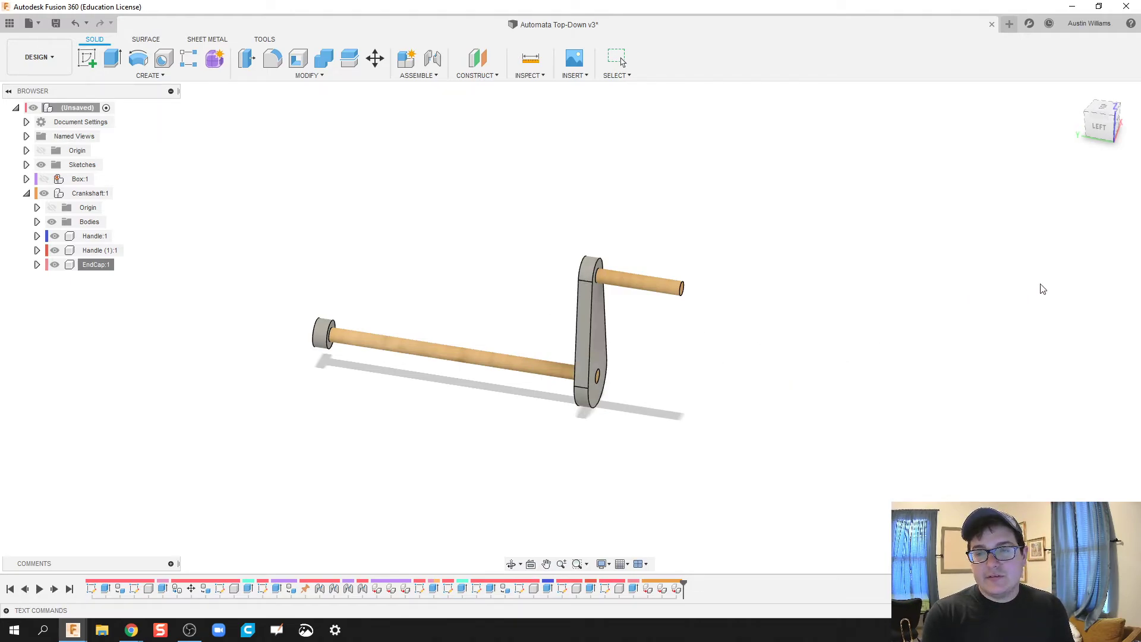
Step: Apply the box's fiberboard appearance already used in this design to the crank arm and the end cap
mouse_move(1132, 166)
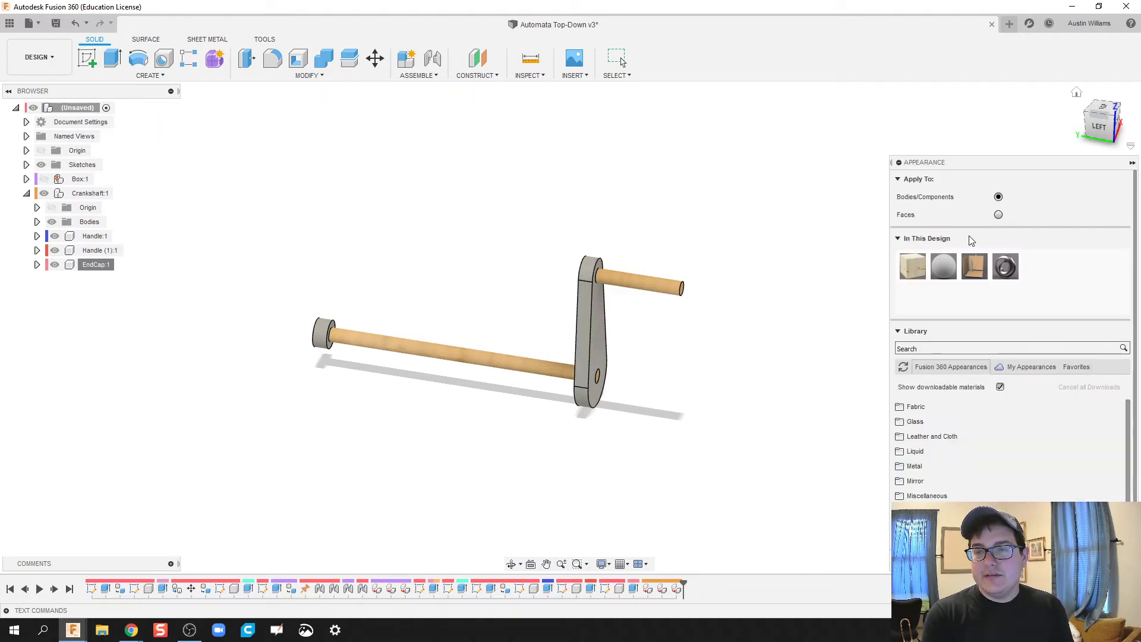
left_click_drag(979, 264, 595, 325)
left_click_drag(979, 265, 319, 329)
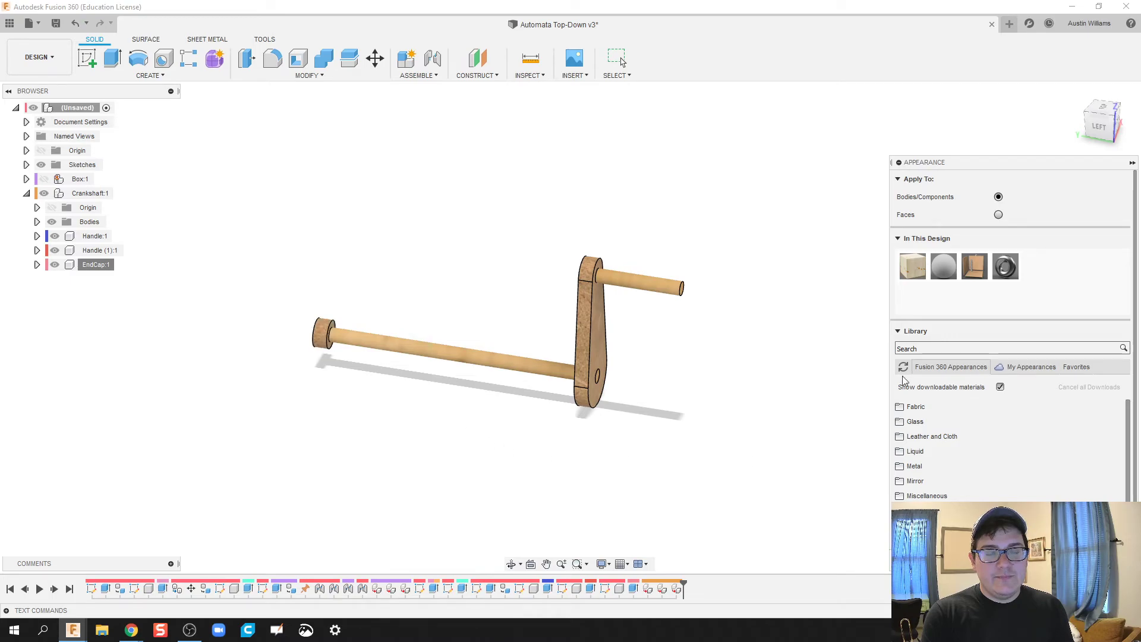
left_click(1132, 164)
middle_click_drag(748, 375, 795, 403, "shift")
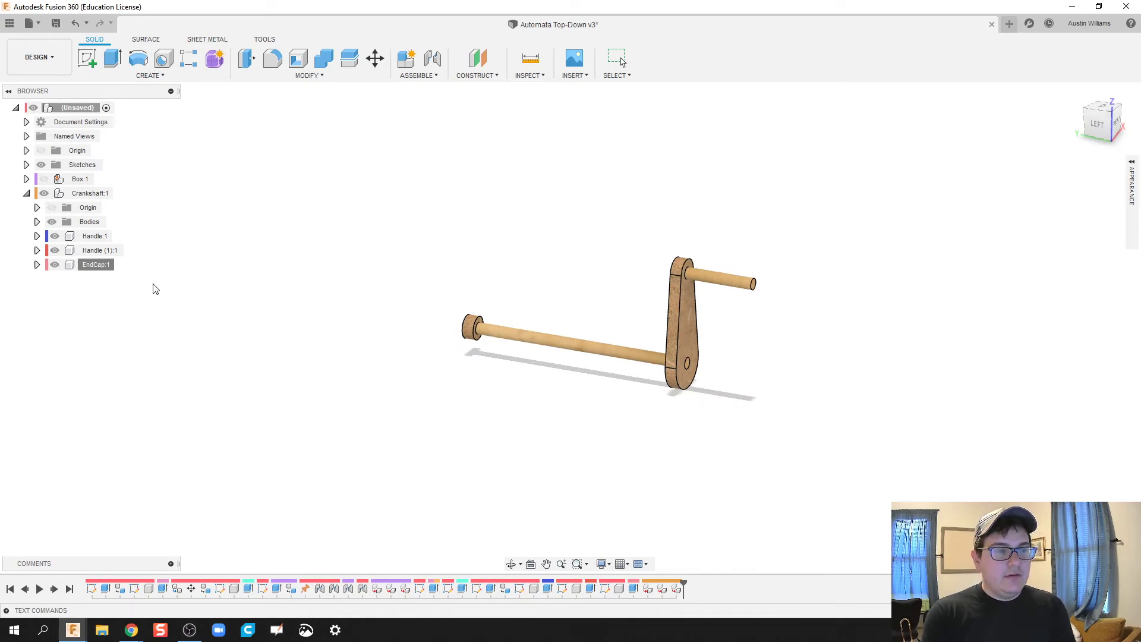
Step: Show the Box component together with the crankshaft assembly
left_click(44, 179)
middle_click_drag(379, 262, 330, 306)
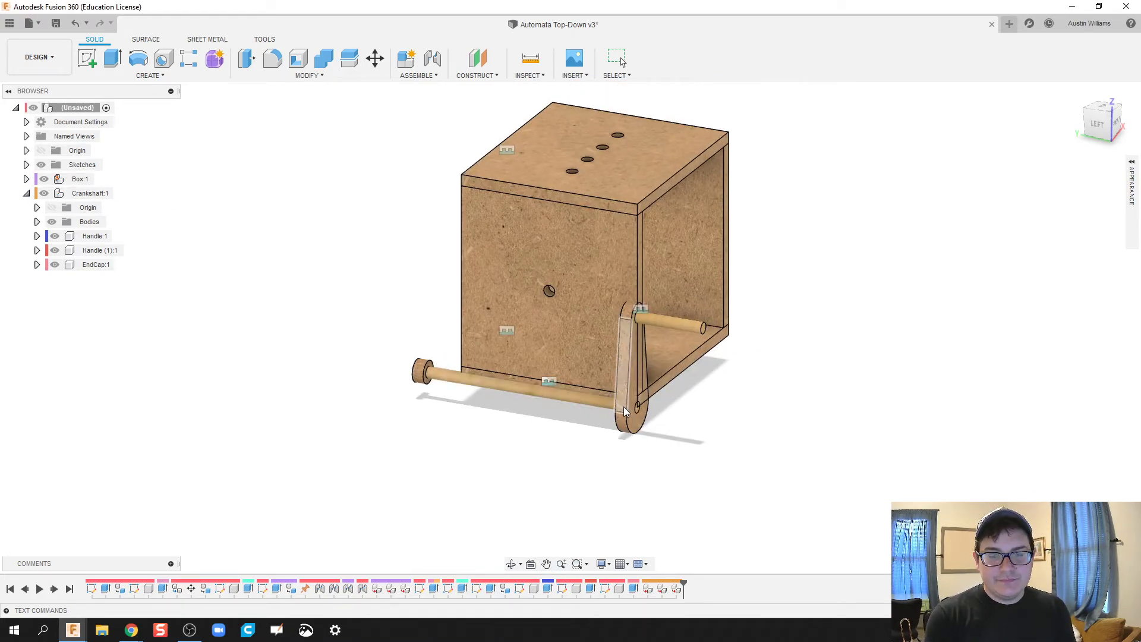
key("ctrl+z")
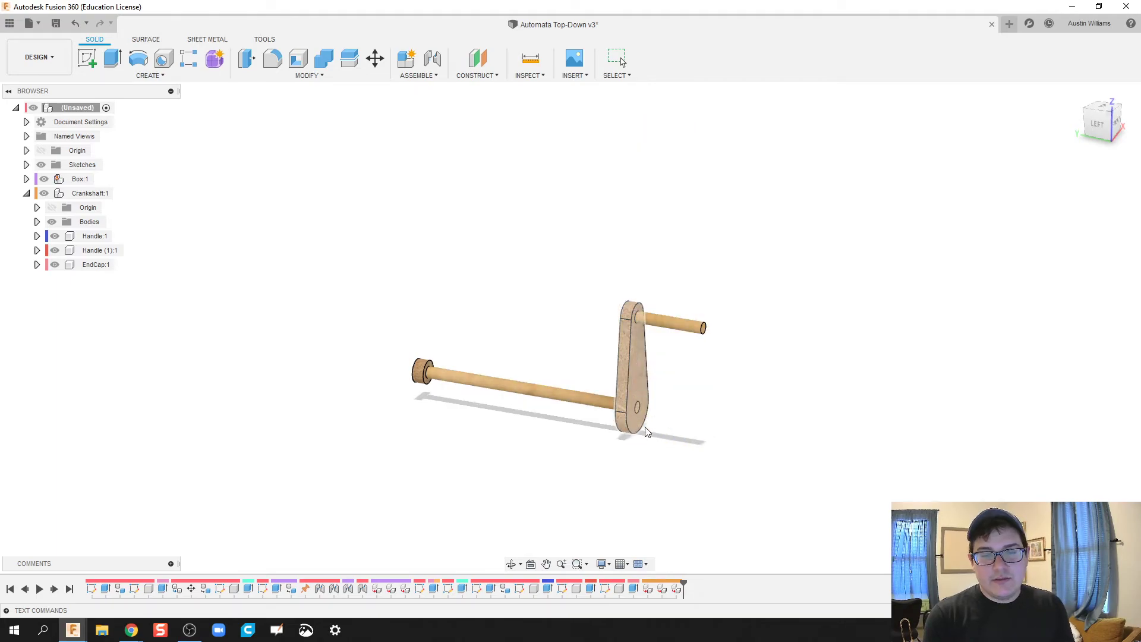
left_click(44, 179)
Step: Pull the crank arm, handle rod and shaft away from the box to test whether they move independently
left_click_drag(643, 410, 760, 419)
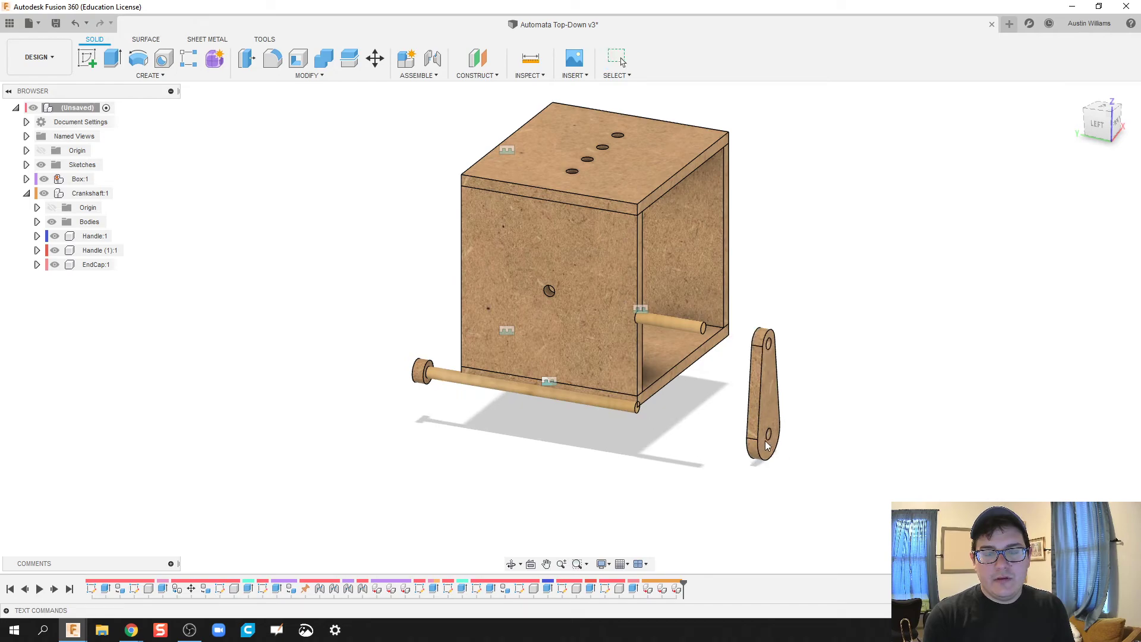
left_click_drag(662, 319, 930, 295)
left_click_drag(533, 467, 565, 450)
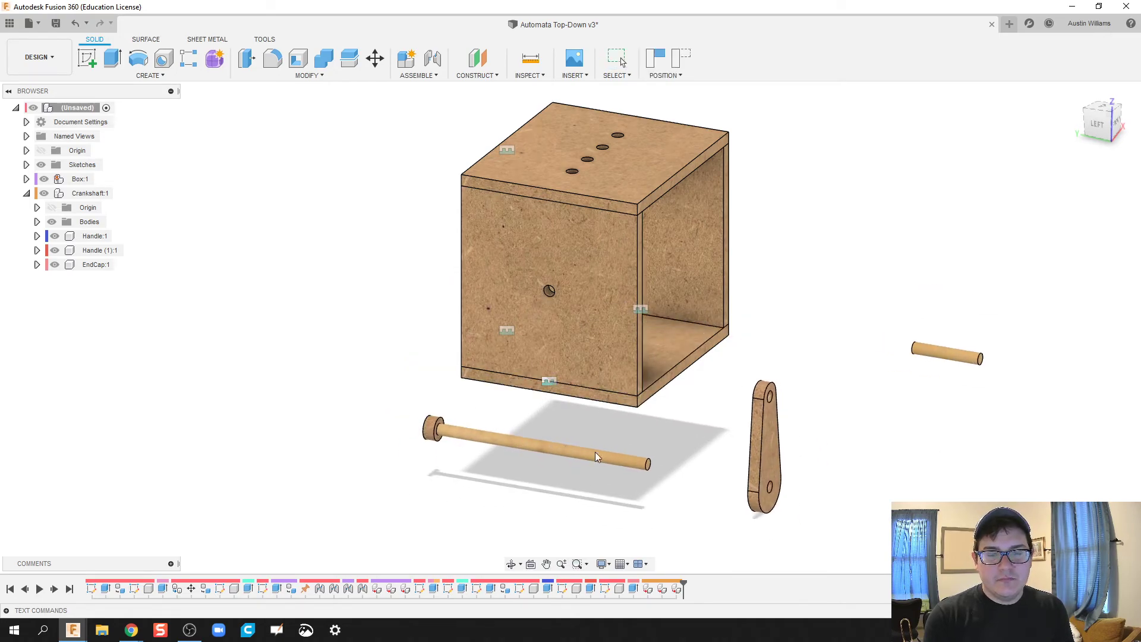
Step: Start a joint from the previous component positions, matching the shaft's end-cap end centre to the hole in the box's side panel
left_click(442, 61)
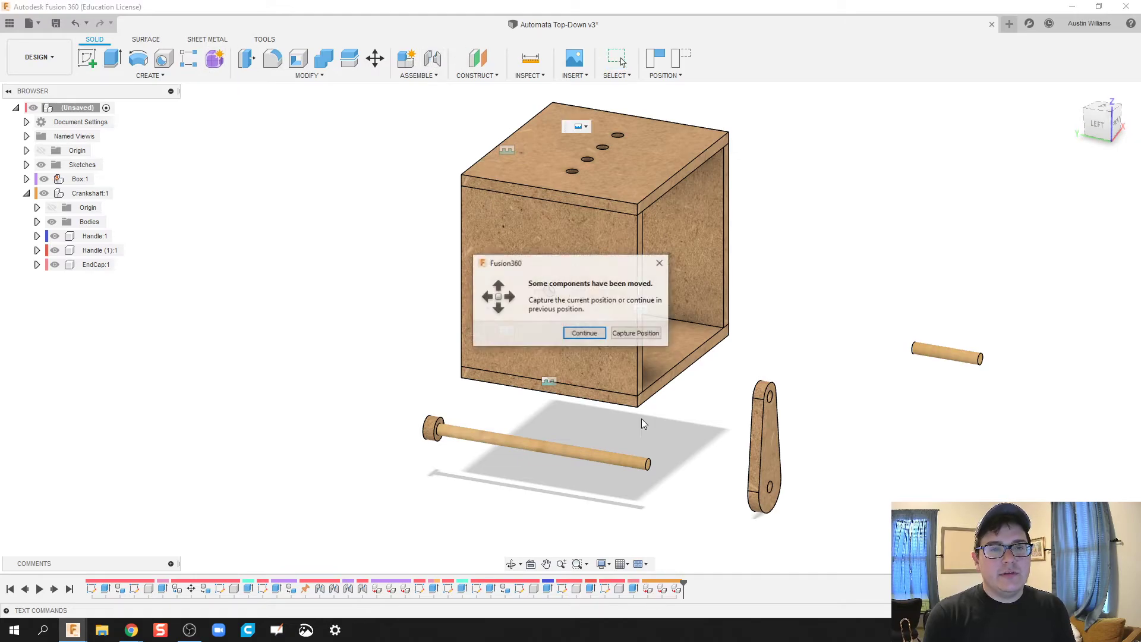
left_click(585, 338)
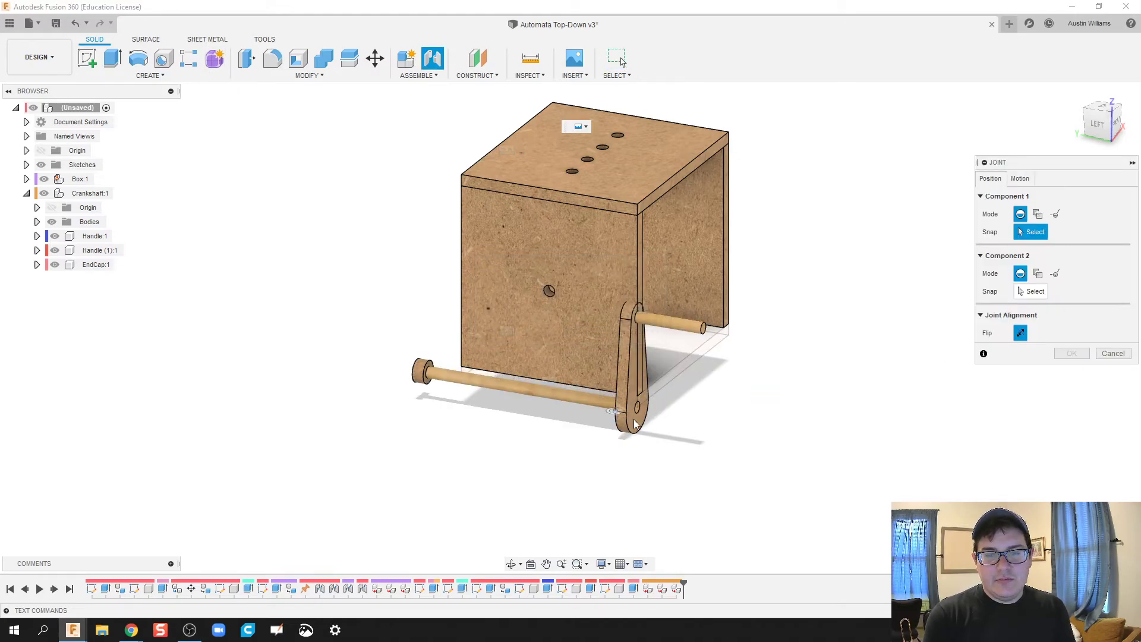
scroll(633, 410, "up", 3)
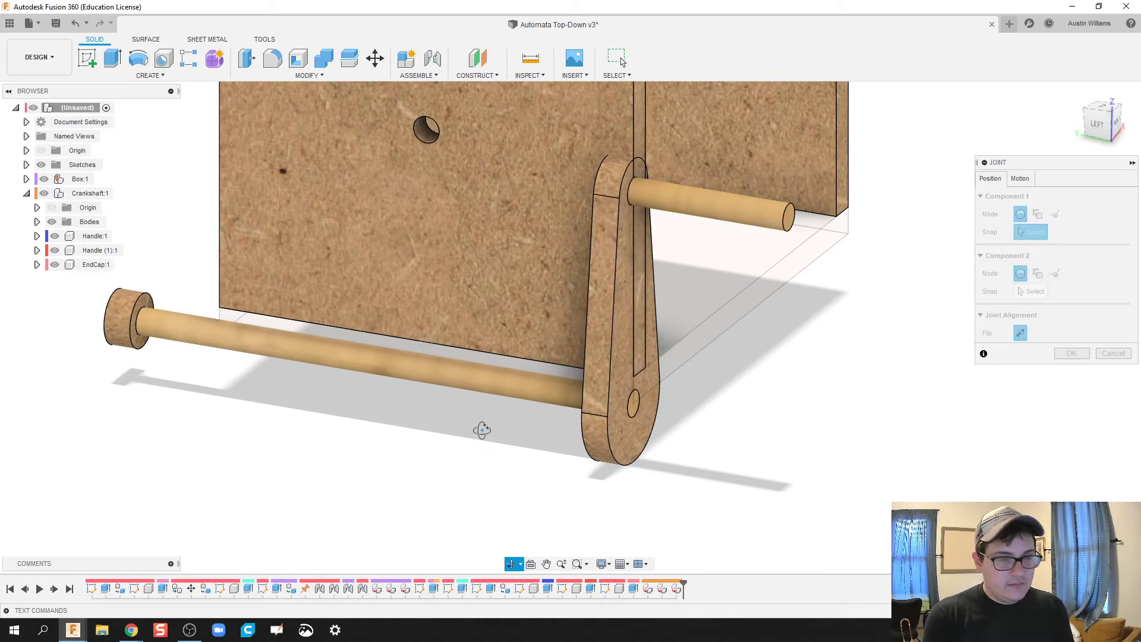
middle_click_drag(482, 427, 284, 483, "shift")
left_click(212, 497)
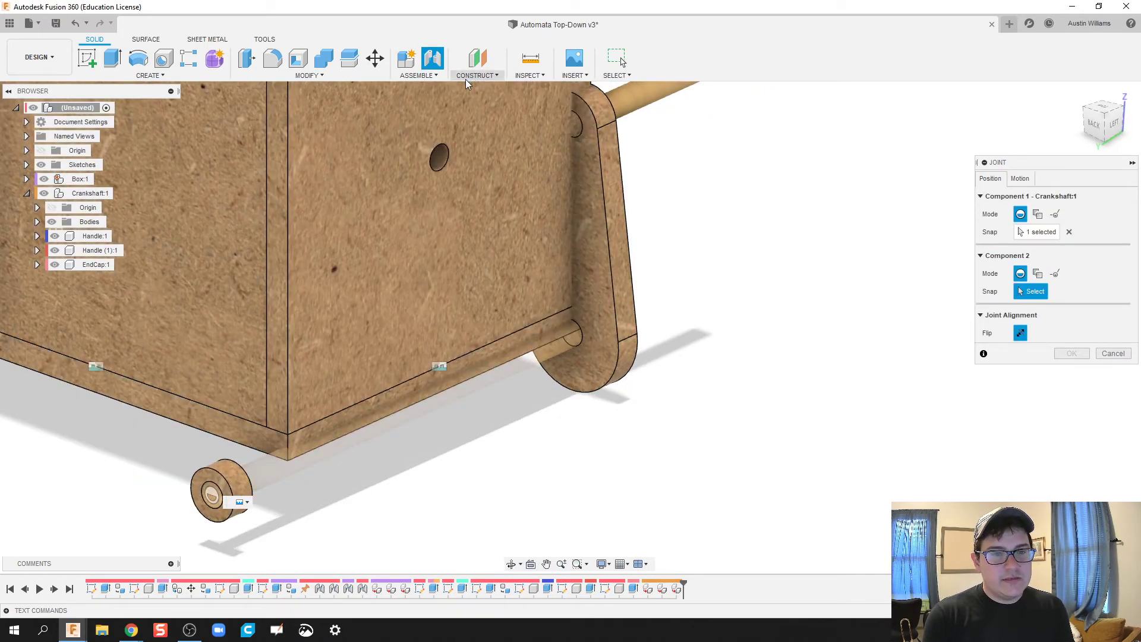
left_click(440, 165)
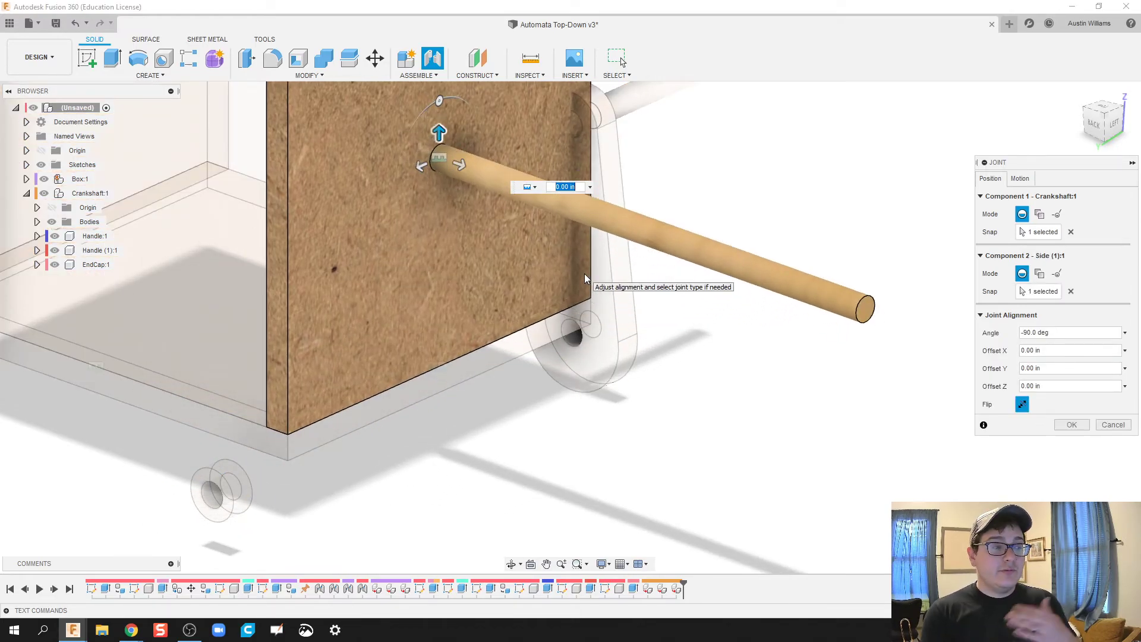
Step: Flip the shaft's joint direction, set its Z offset to 0.25 in and accept the joint to the side panel
left_click(1021, 405)
middle_click_drag(856, 353, 792, 428, "shift")
left_click_drag(481, 189, 466, 190)
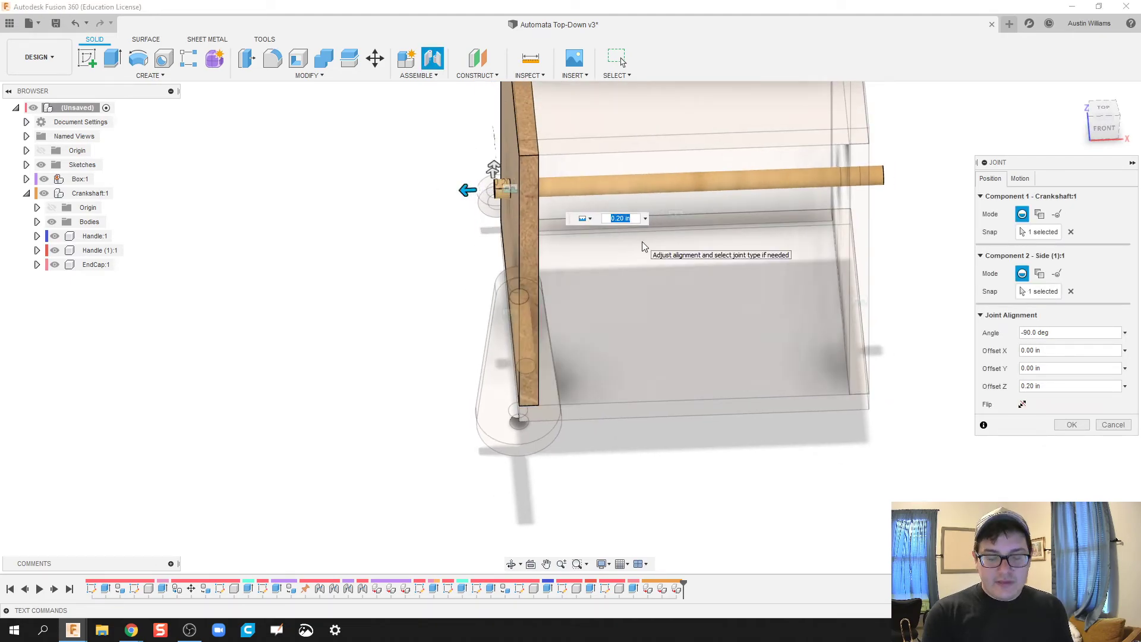
type("5")
key("Return")
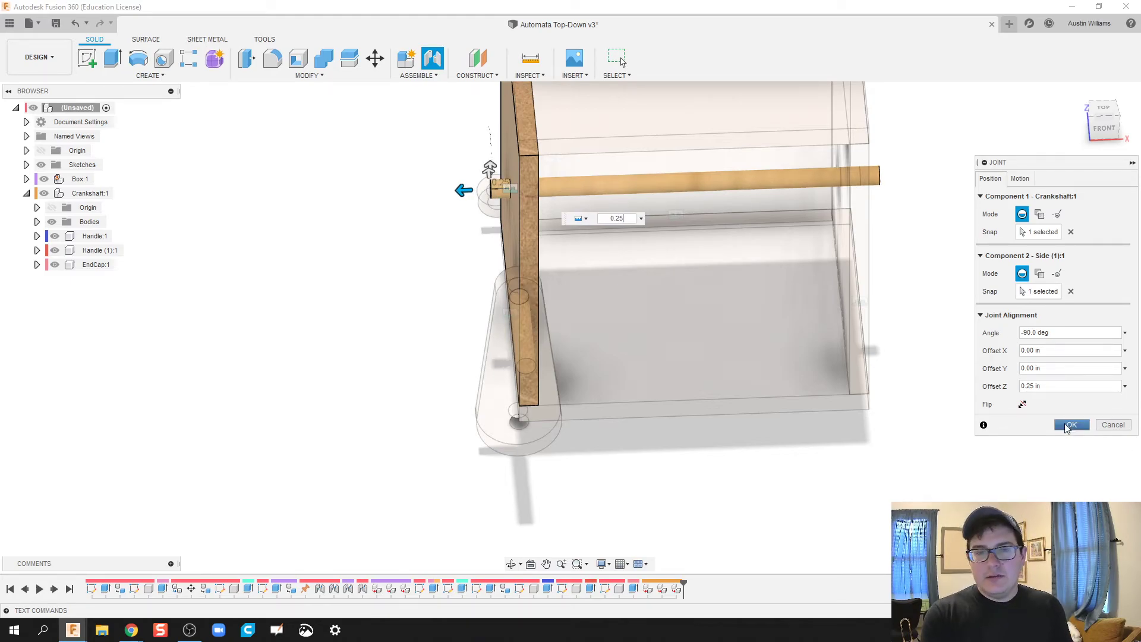
left_click(1070, 425)
Step: Edit the joint between the shaft and the side panel, setting its motion type to Revolute about the Z axis
middle_click_drag(969, 440, 571, 452, "shift")
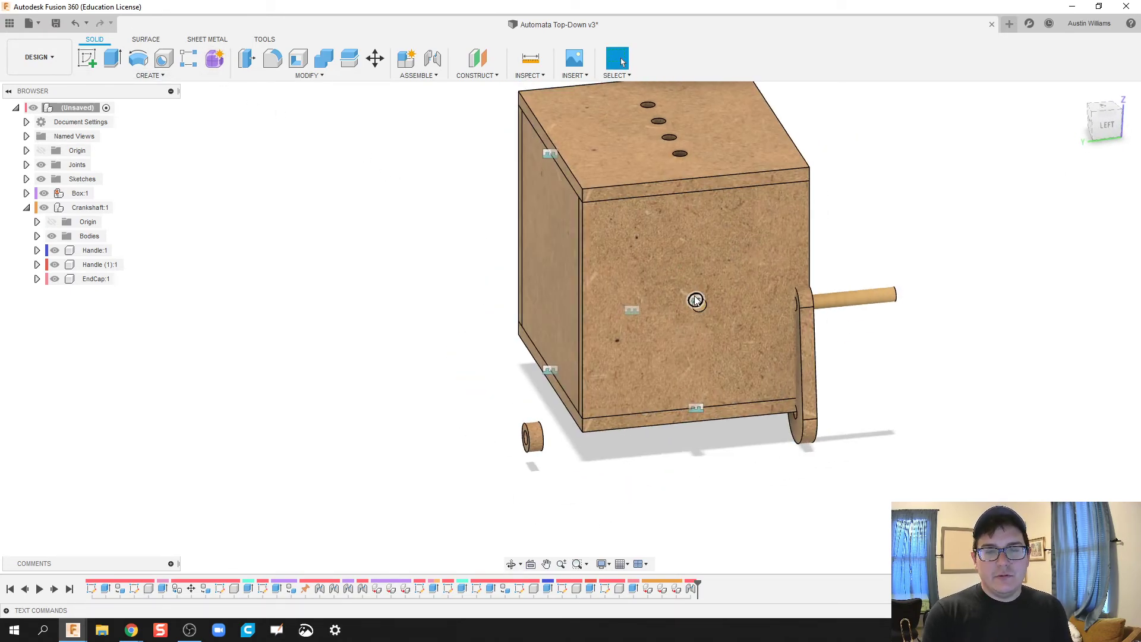
left_click(695, 299)
right_click(691, 590)
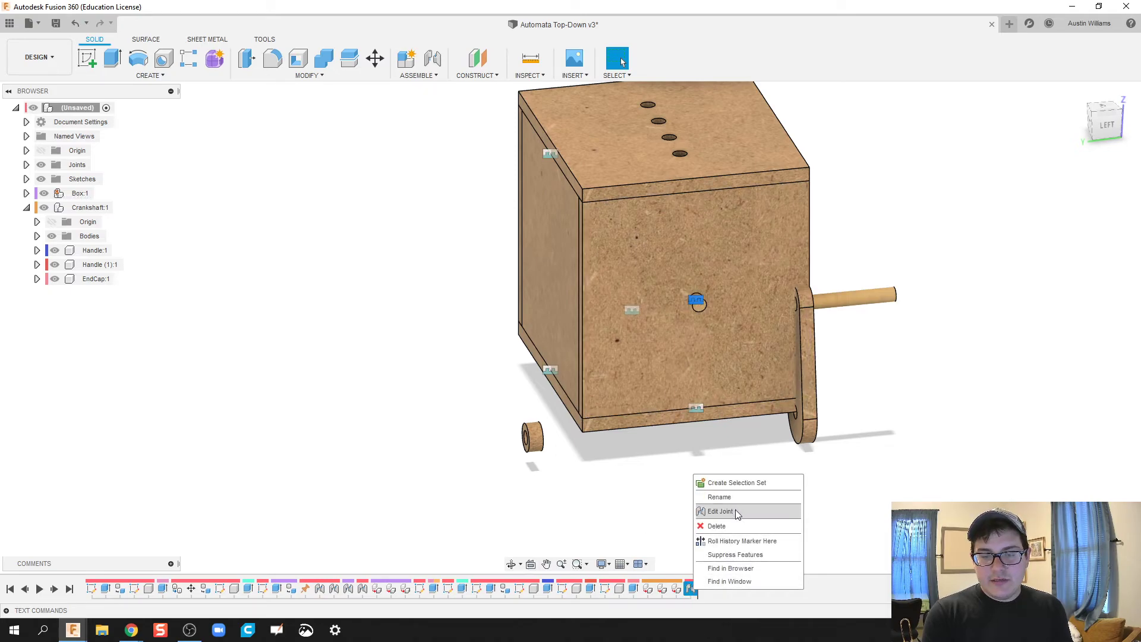
left_click(720, 511)
left_click(1019, 179)
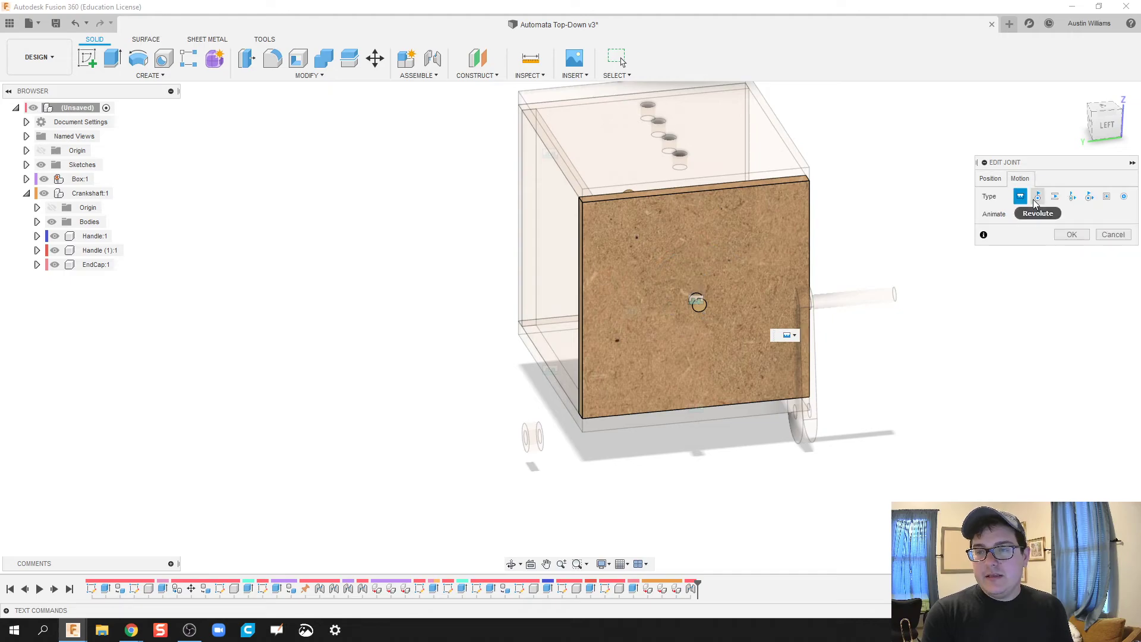
left_click(1037, 197)
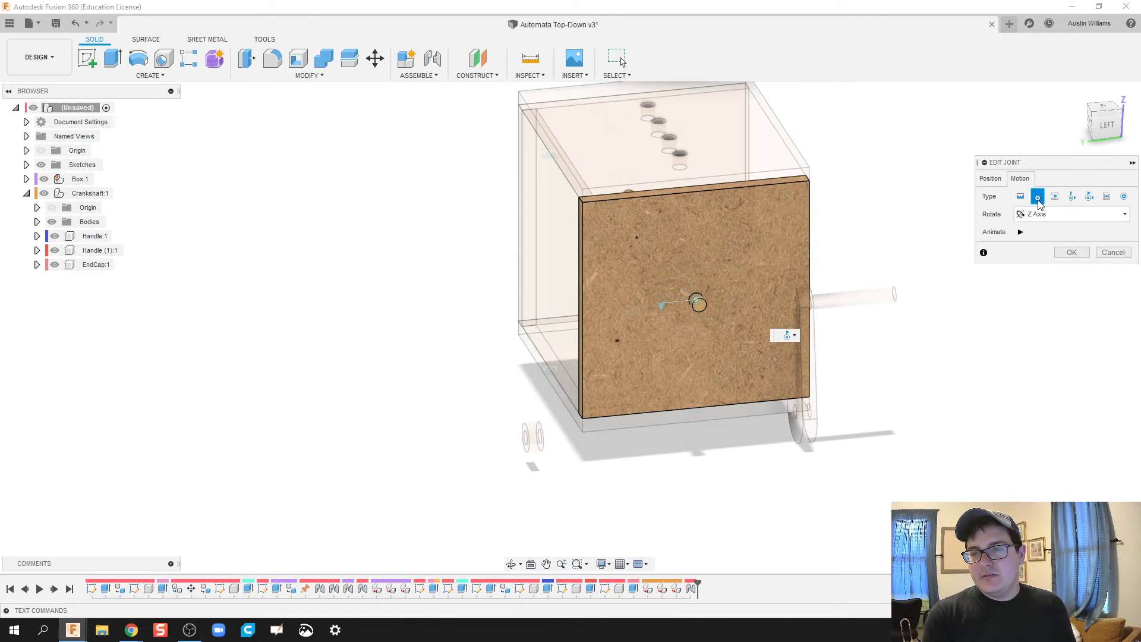
left_click(989, 178)
left_click(1020, 179)
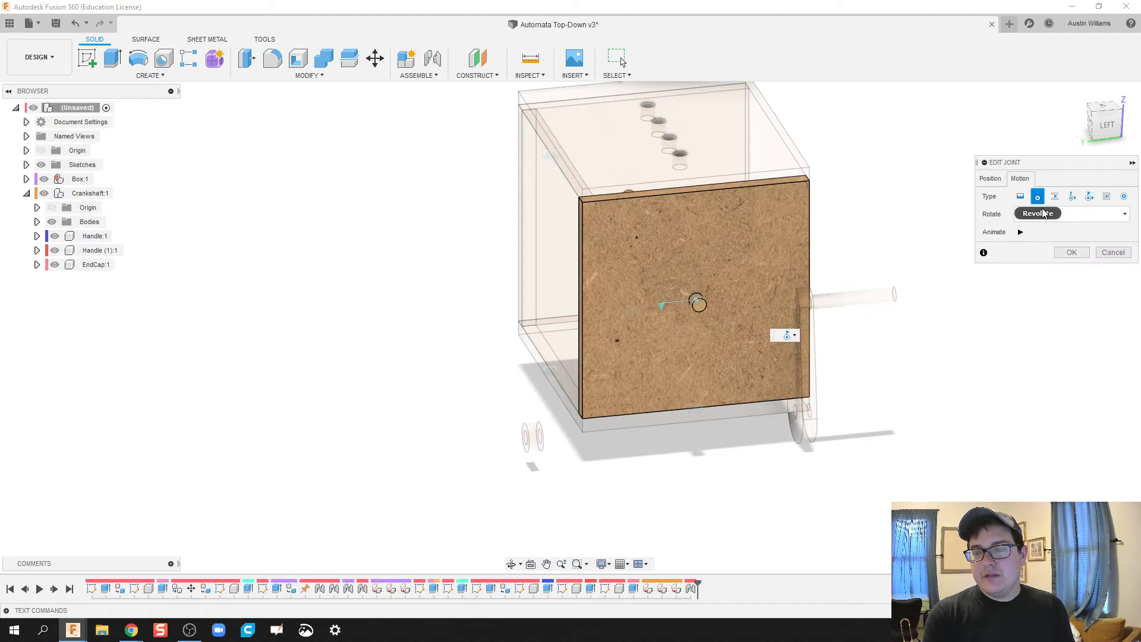
Step: Preview the revolute shaft joint's animation and accept the edited joint
left_click(1021, 232)
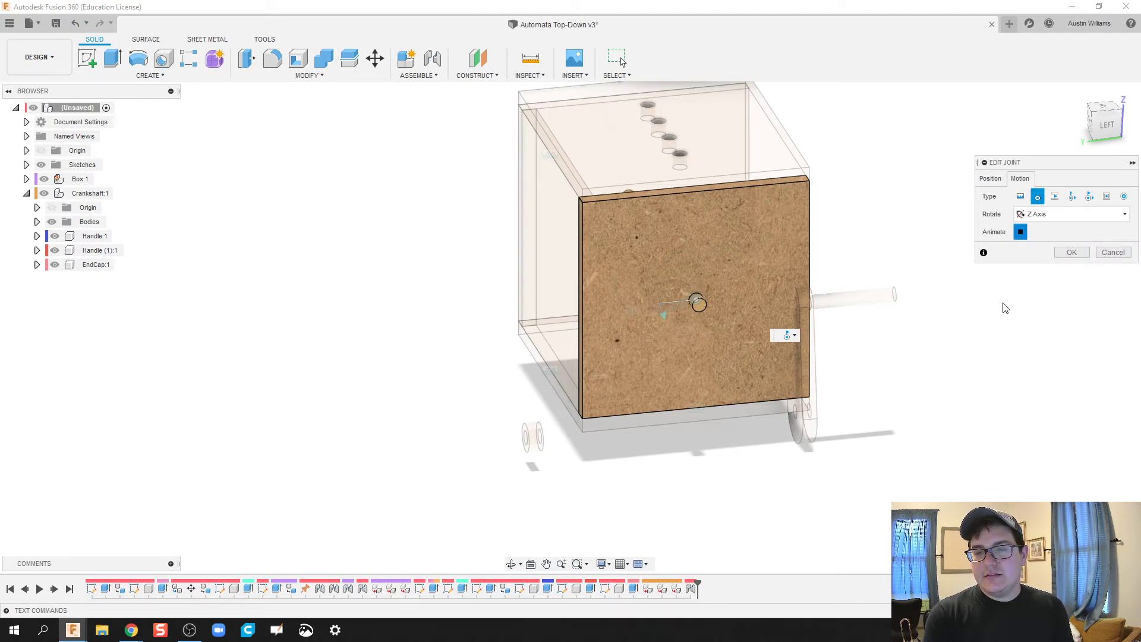
middle_click_drag(1000, 390, 917, 391, "shift")
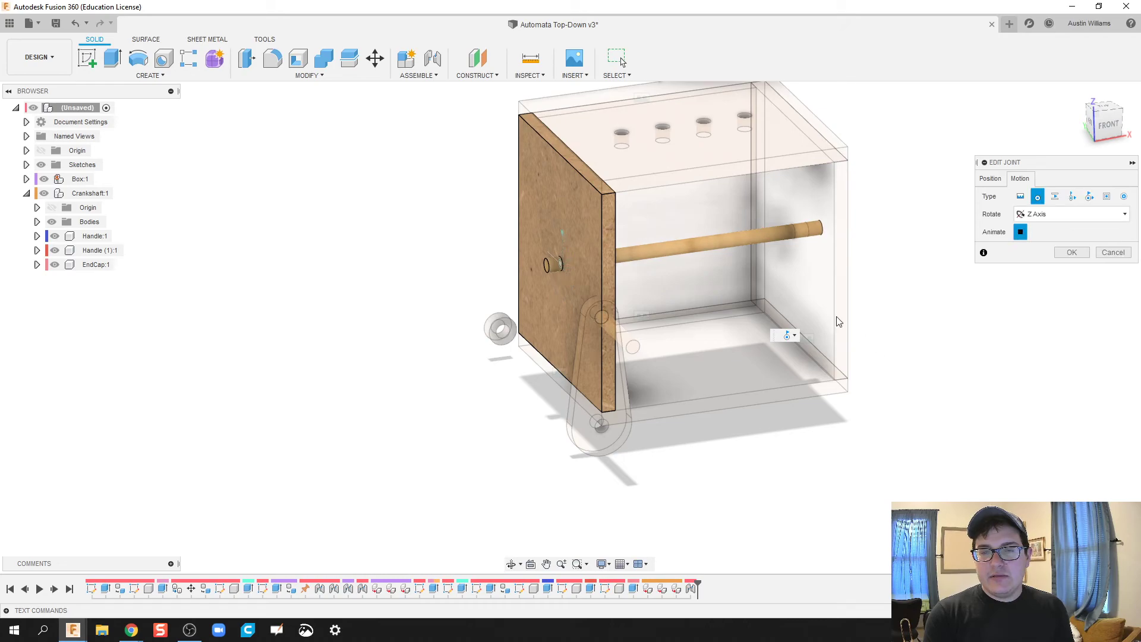
scroll(689, 266, "up", 5)
left_click(1020, 234)
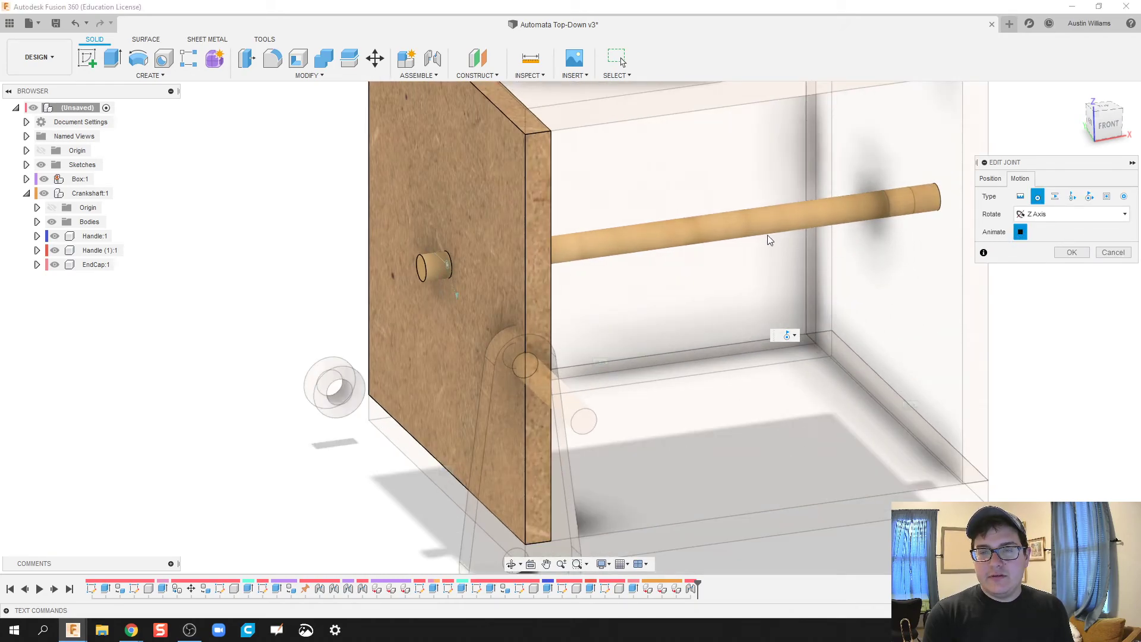
left_click(1072, 253)
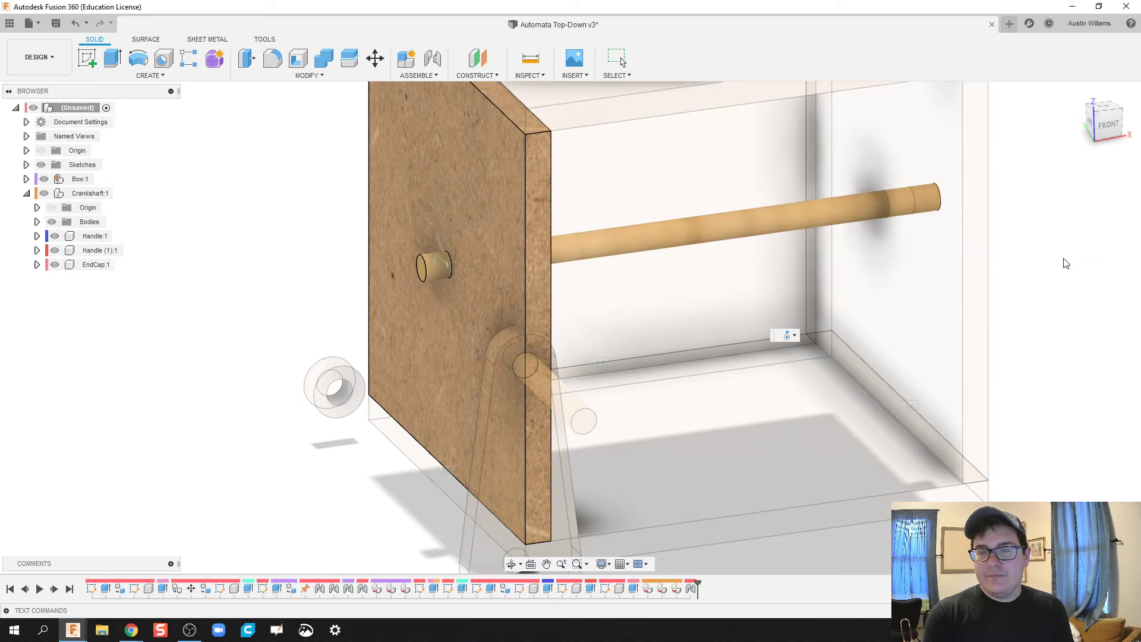
Step: Joint the end cap's hole centre to the protruding end of the shaft with Rigid motion
middle_click_drag(839, 345, 764, 314)
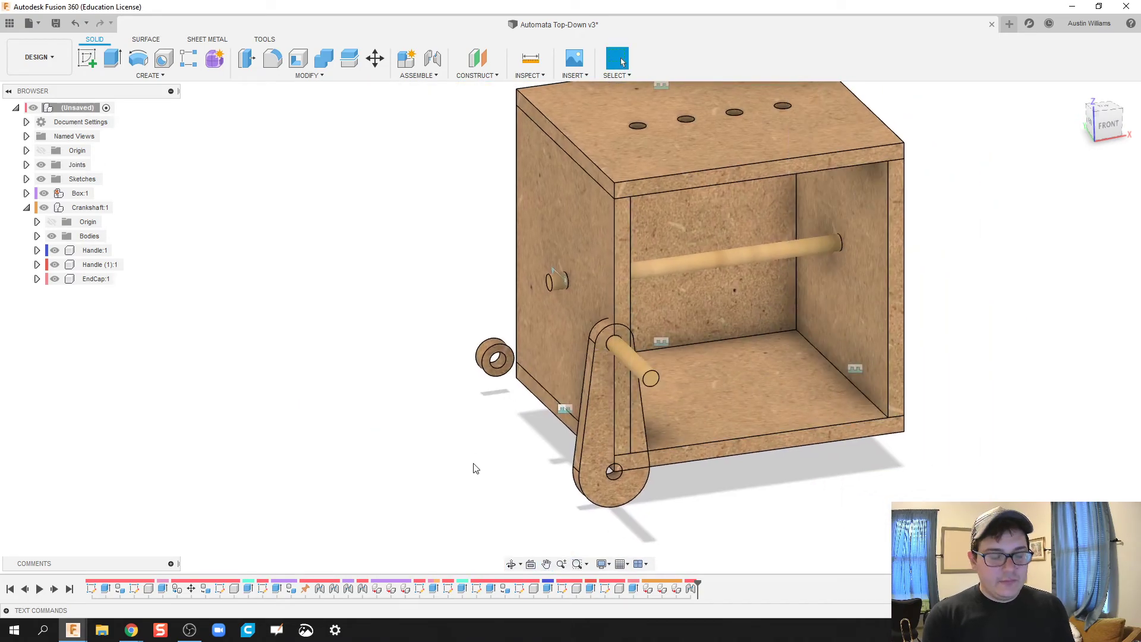
key("j")
scroll(445, 412, "up", 3)
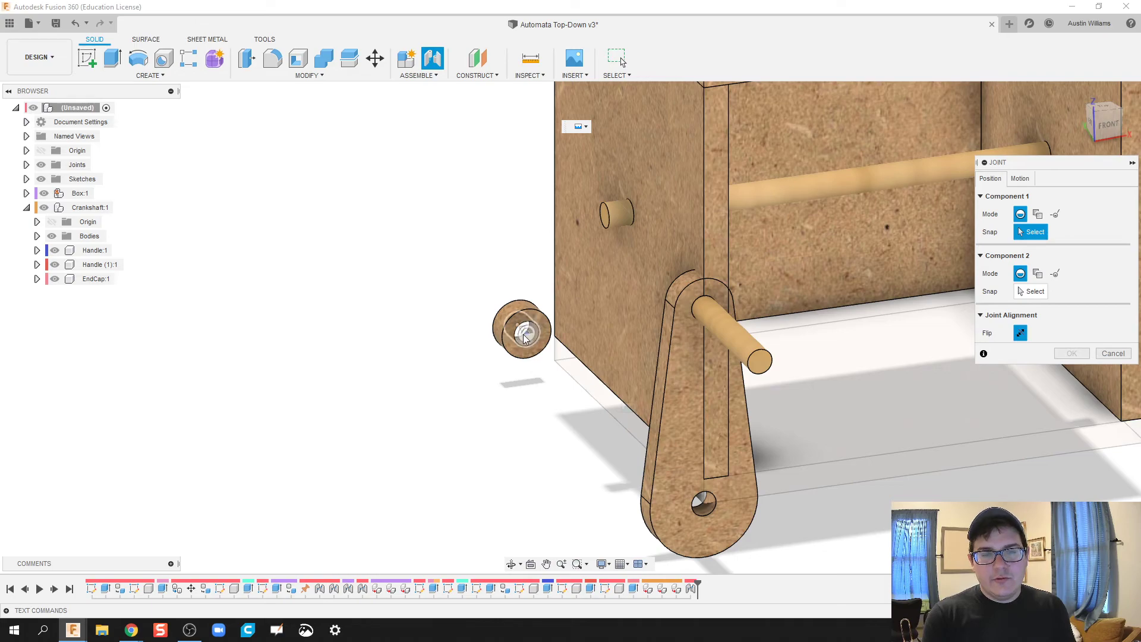
left_click(605, 223)
left_click(605, 221)
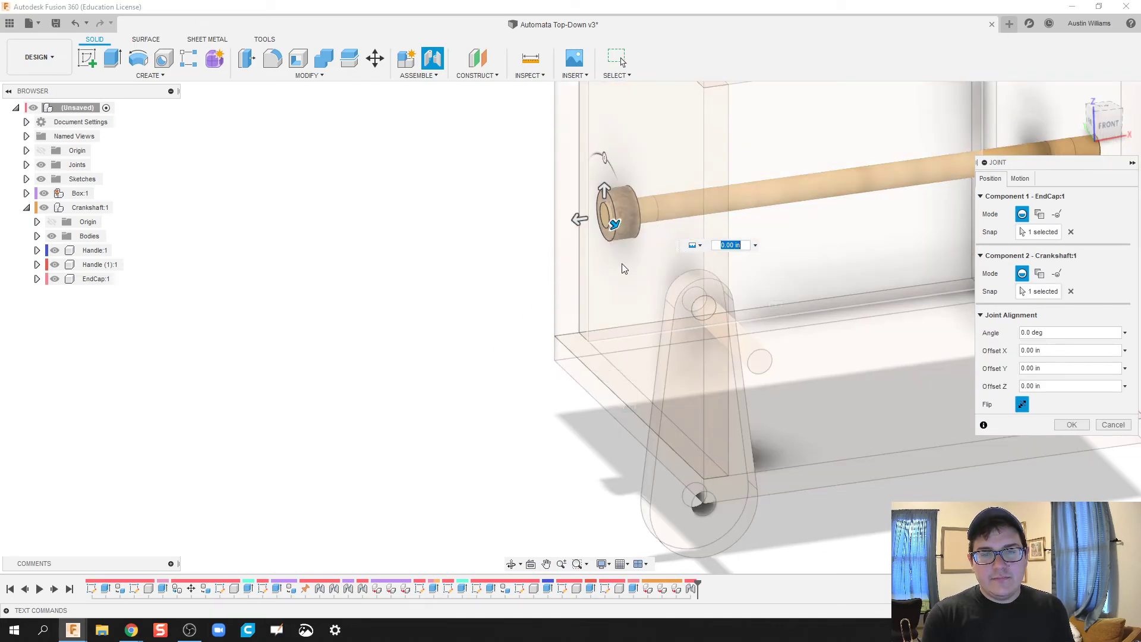
scroll(761, 323, "down", 3)
middle_click_drag(858, 309, 699, 398)
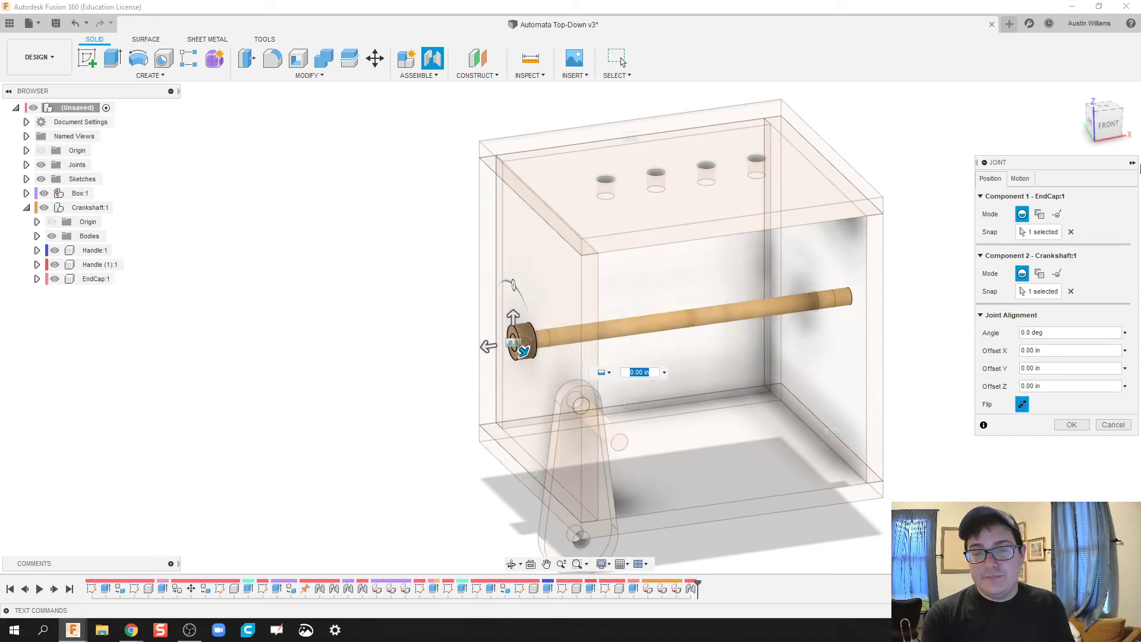
left_click(1021, 179)
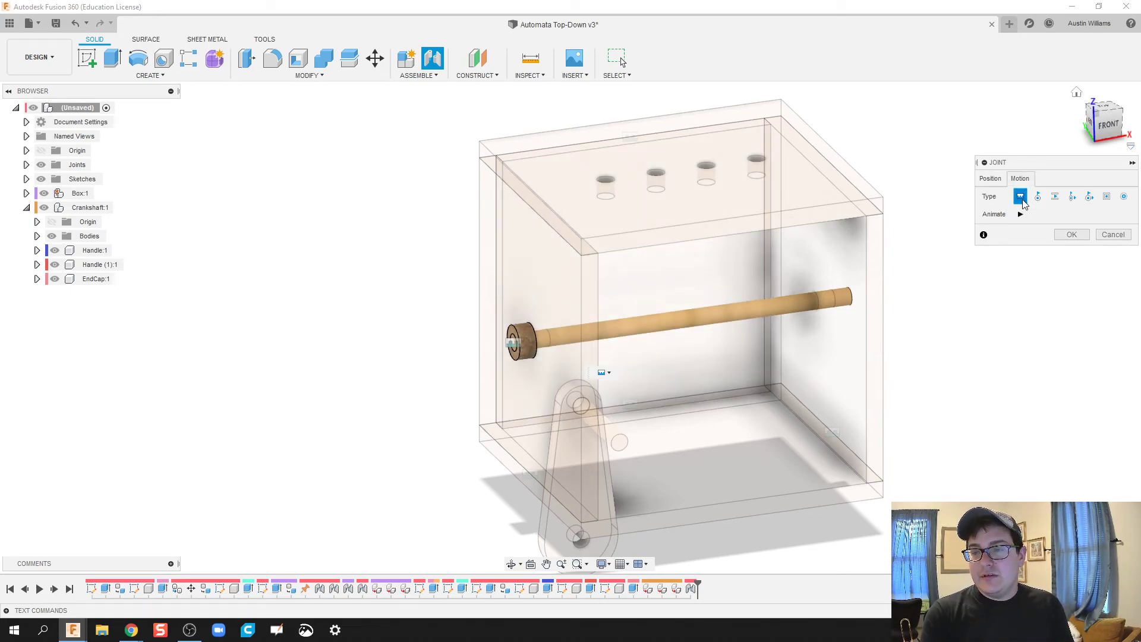
left_click(1069, 235)
Step: Start a joint matching the inner-face centre of the crank arm's lower hole to the shaft's opposite end
middle_click_drag(1017, 355, 932, 418, "shift")
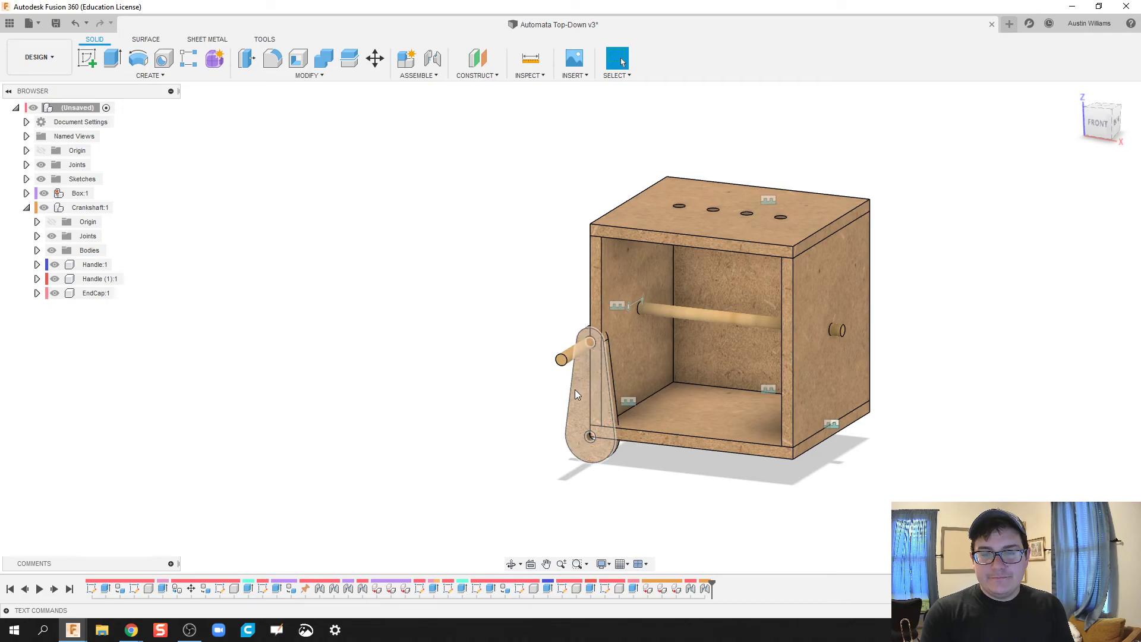
left_click(434, 58)
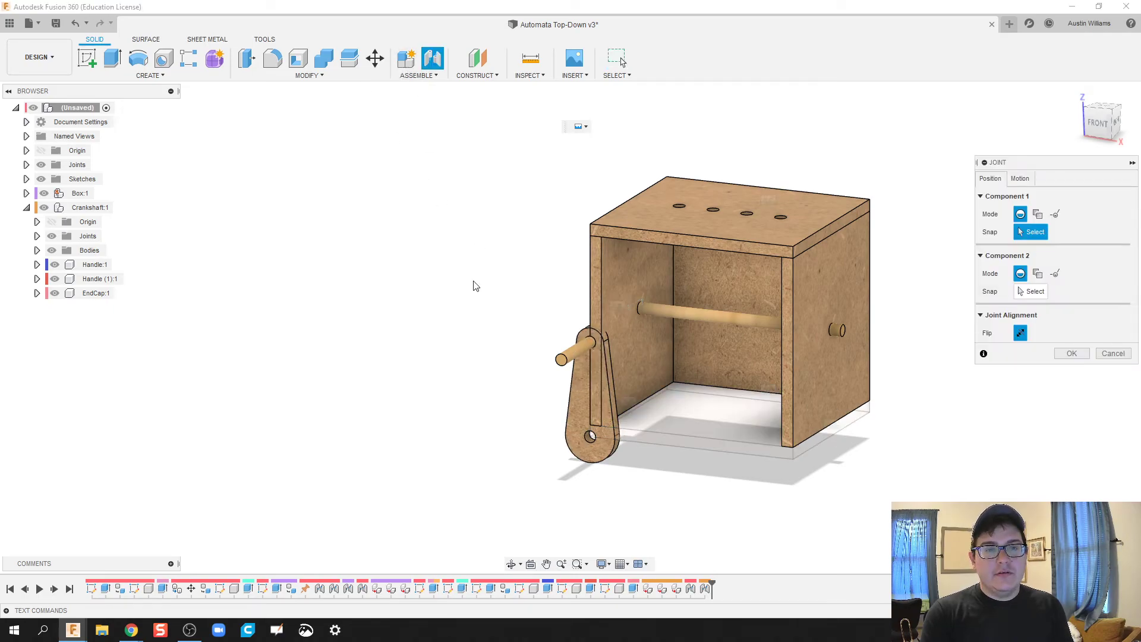
scroll(562, 406, "up", 2)
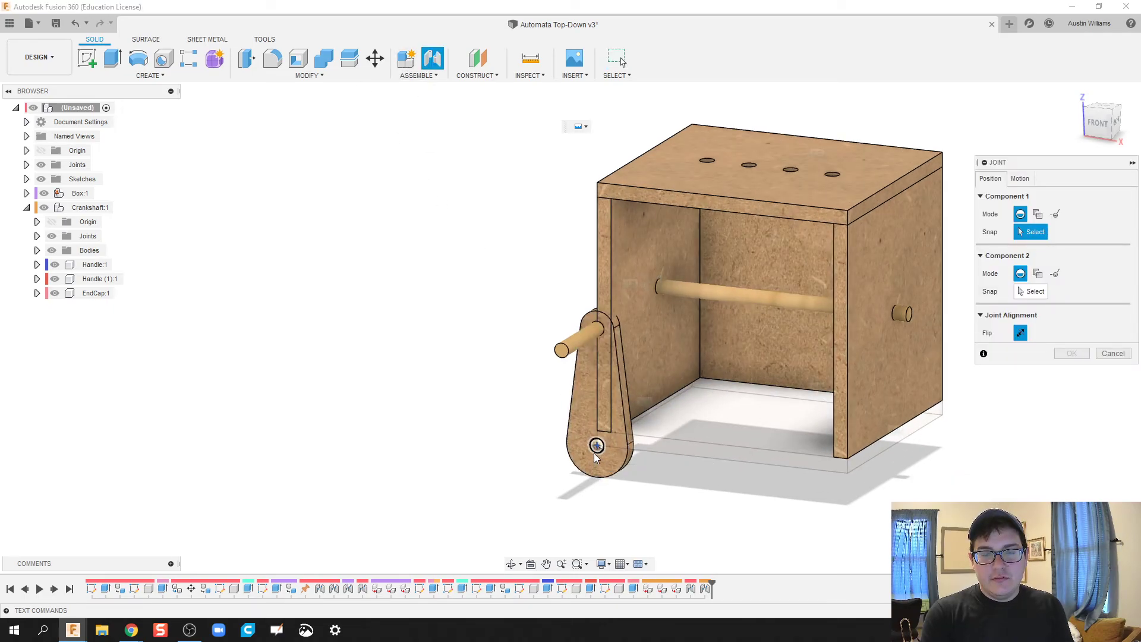
middle_click_drag(497, 453, 767, 416, "shift")
scroll(773, 410, "up", 3)
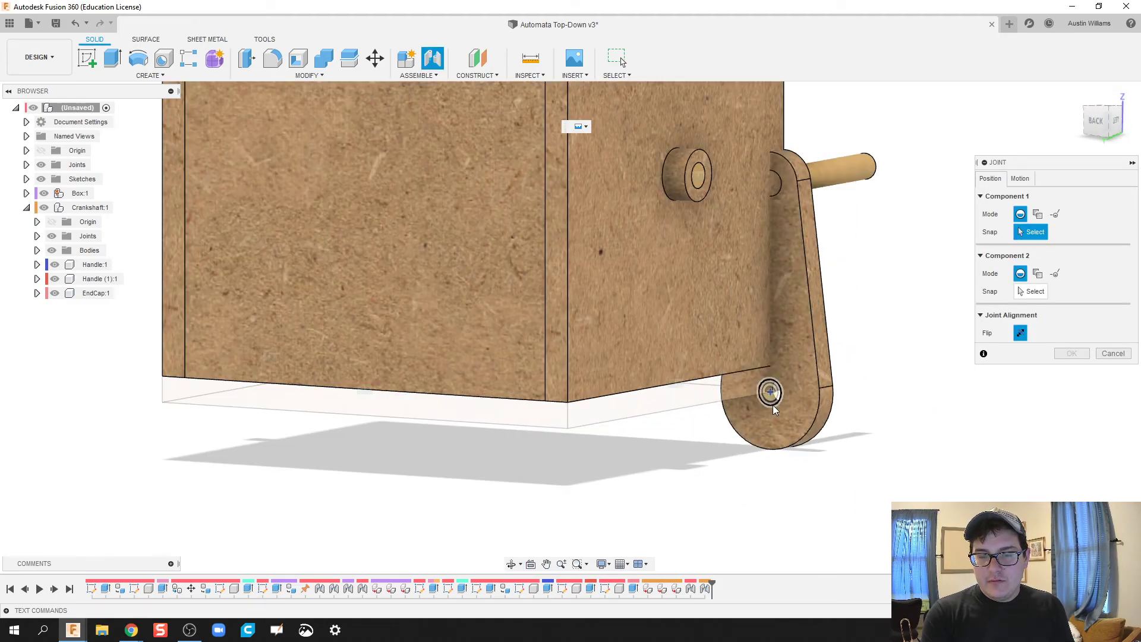
left_click(772, 401)
scroll(903, 354, "down", 4)
middle_click_drag(873, 354, 547, 367, "shift")
left_click(543, 380)
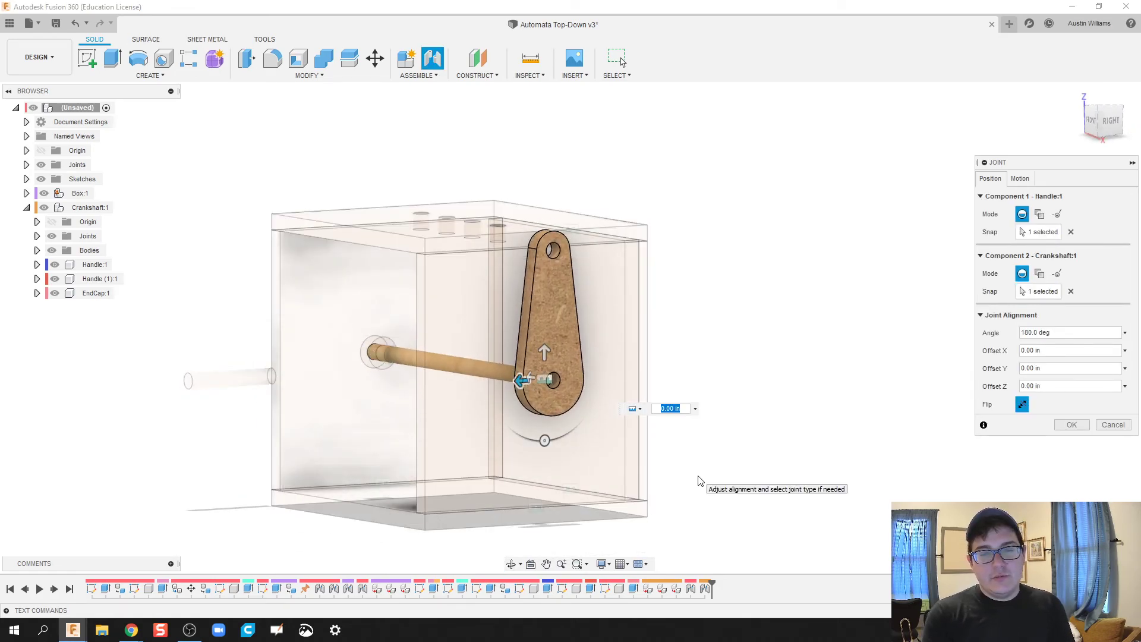
Step: Flip the crank arm's joint so the arm hangs downward, and accept it with Rigid motion
middle_click_drag(621, 467, 680, 482, "shift")
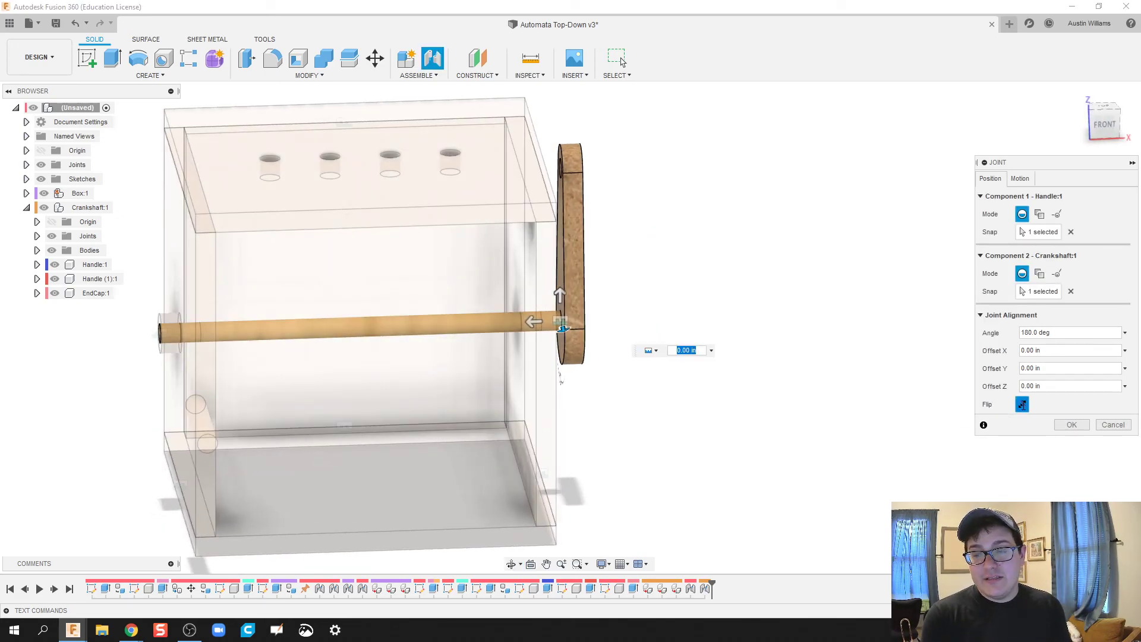
left_click(1021, 404)
mouse_move(733, 441)
middle_mouse_down("shift")
mouse_move(687, 443)
mouse_move(749, 428)
middle_mouse_up("shift")
left_click(1019, 179)
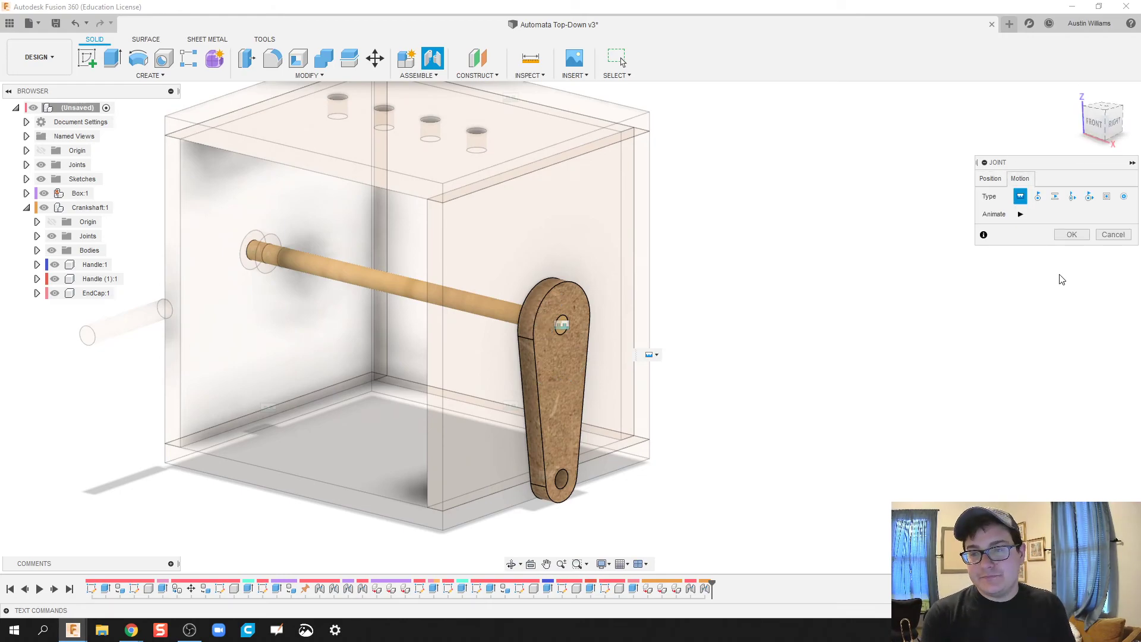
left_click(1072, 234)
middle_click_drag(690, 458, 721, 455)
scroll(728, 416, "up", 3)
key("Escape")
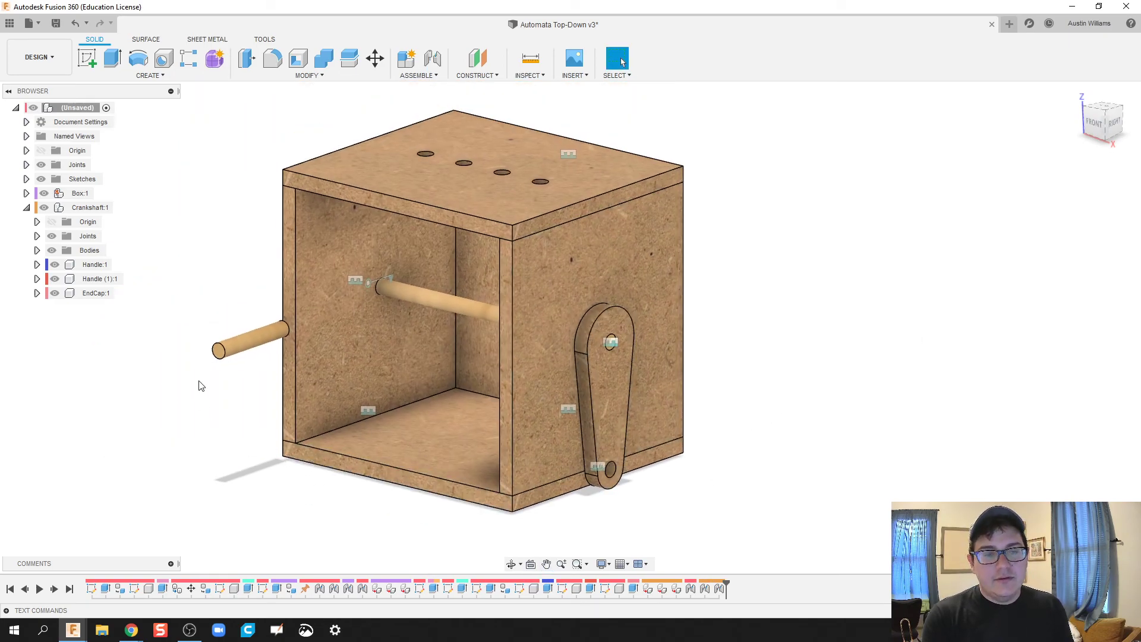
Step: Joint the loose handle rod's end to the crank arm's free lower hole, hiding the Box component to reach it
middle_click_drag(218, 352, 210, 394, "shift")
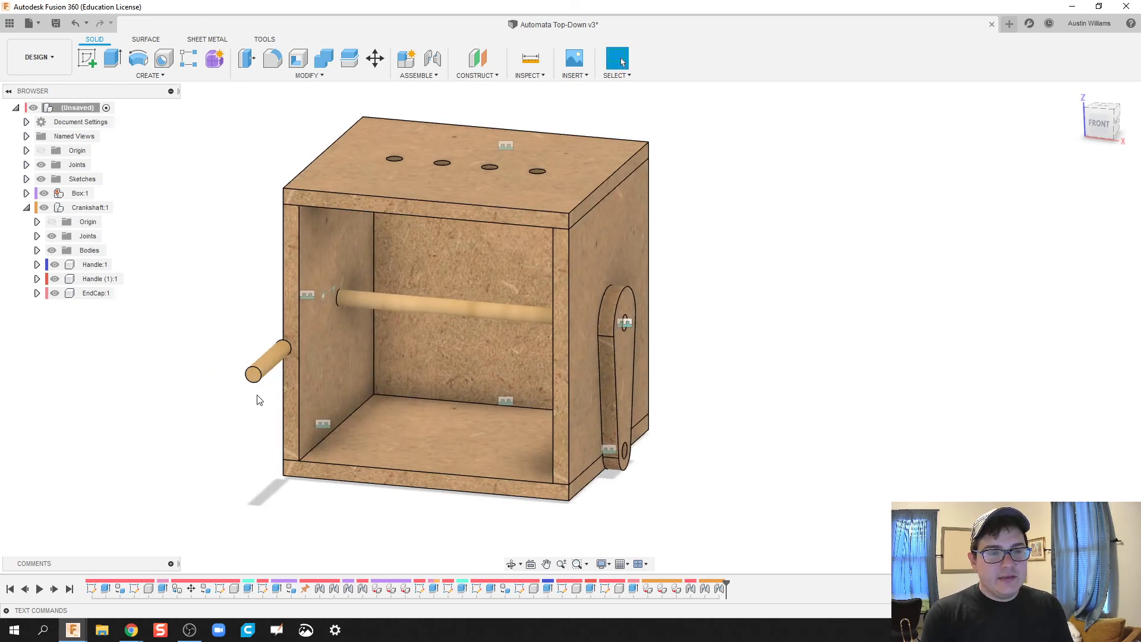
scroll(257, 380, "up", 3)
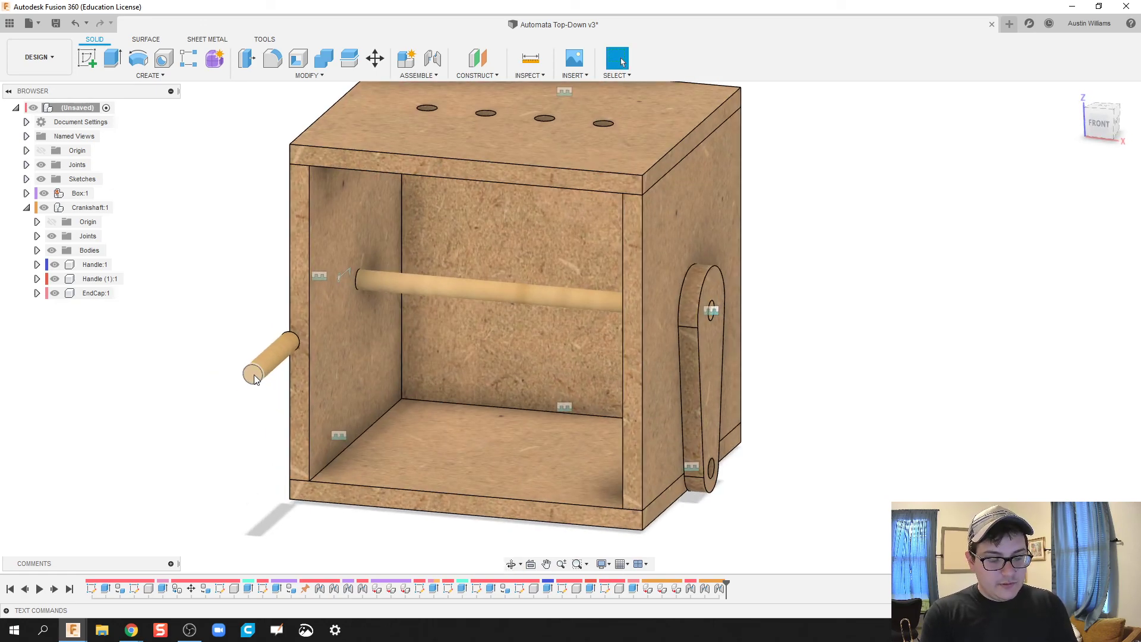
key("j")
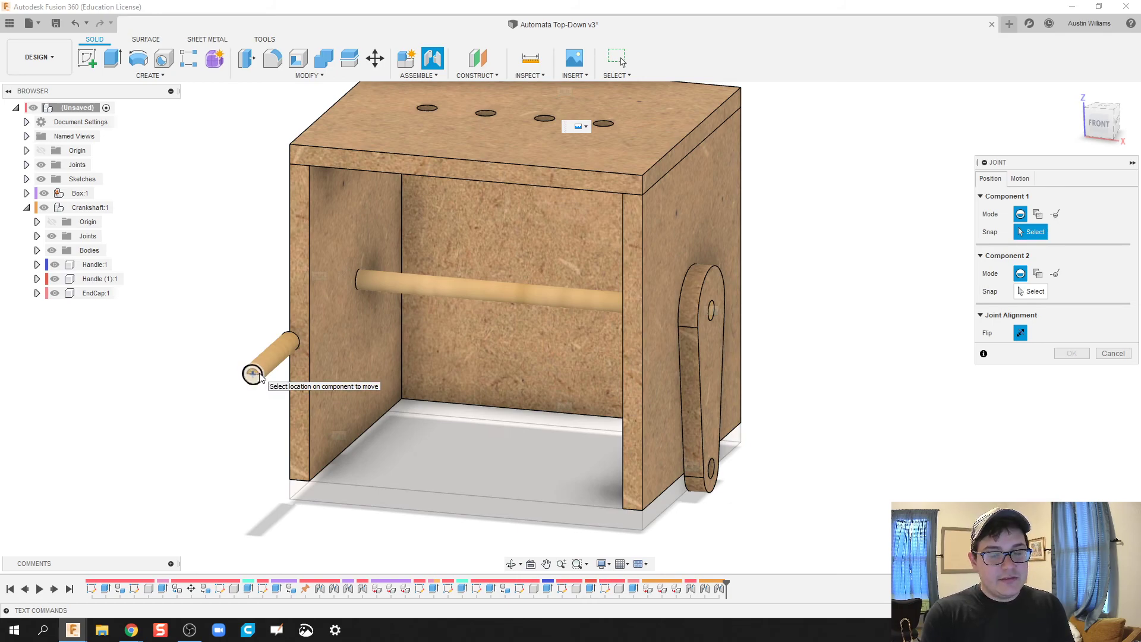
left_click(253, 373)
middle_click_drag(732, 535, 796, 524, "shift")
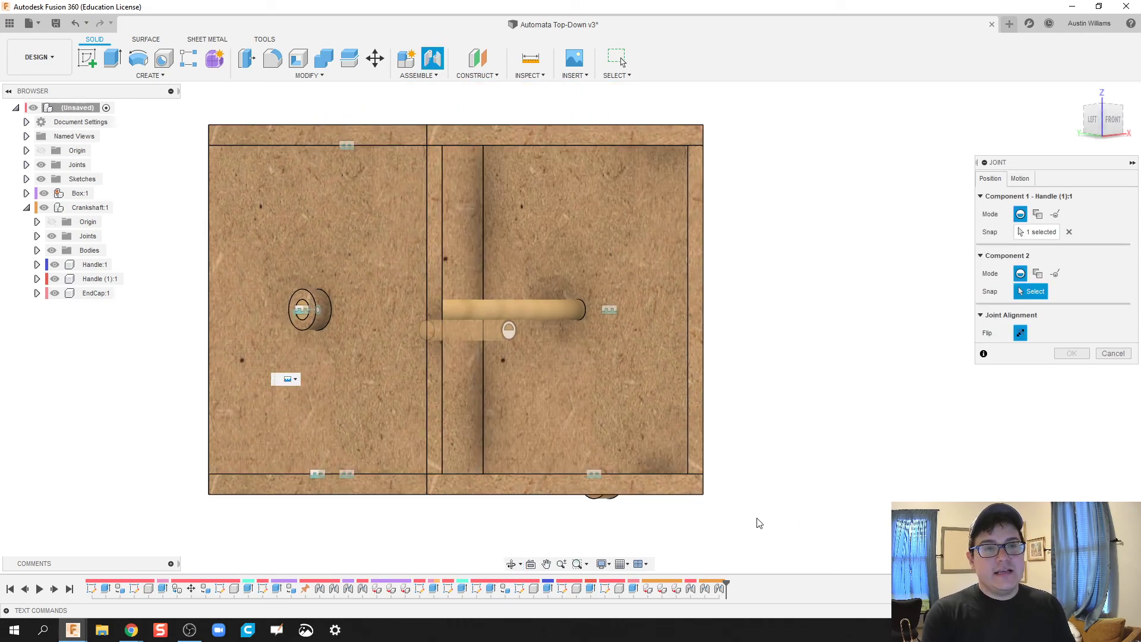
left_click(44, 194)
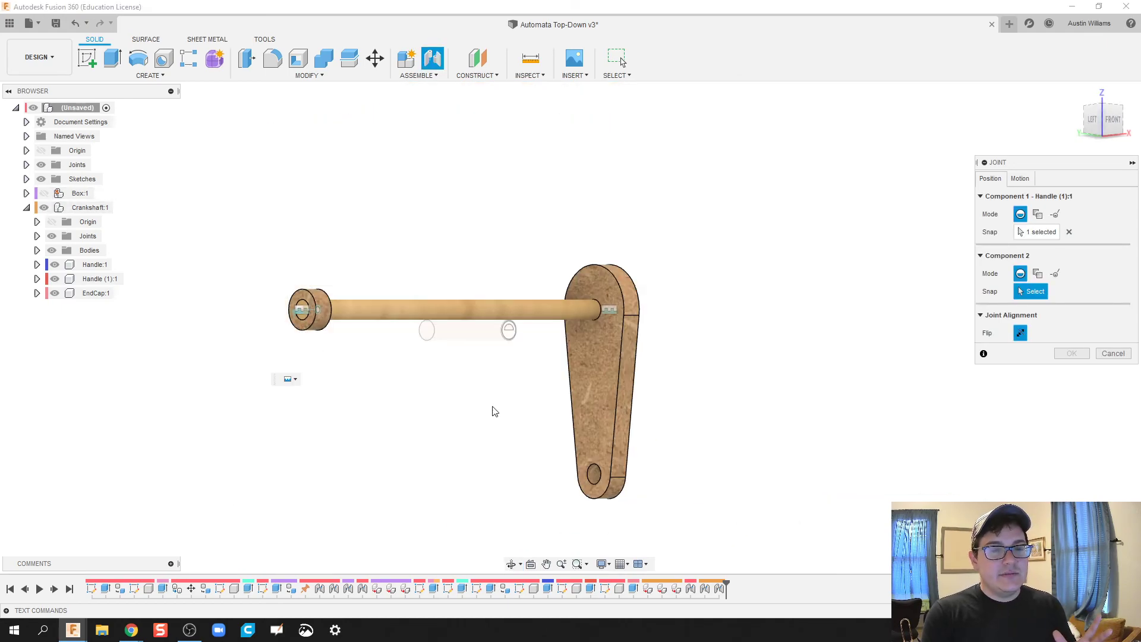
left_click(593, 476)
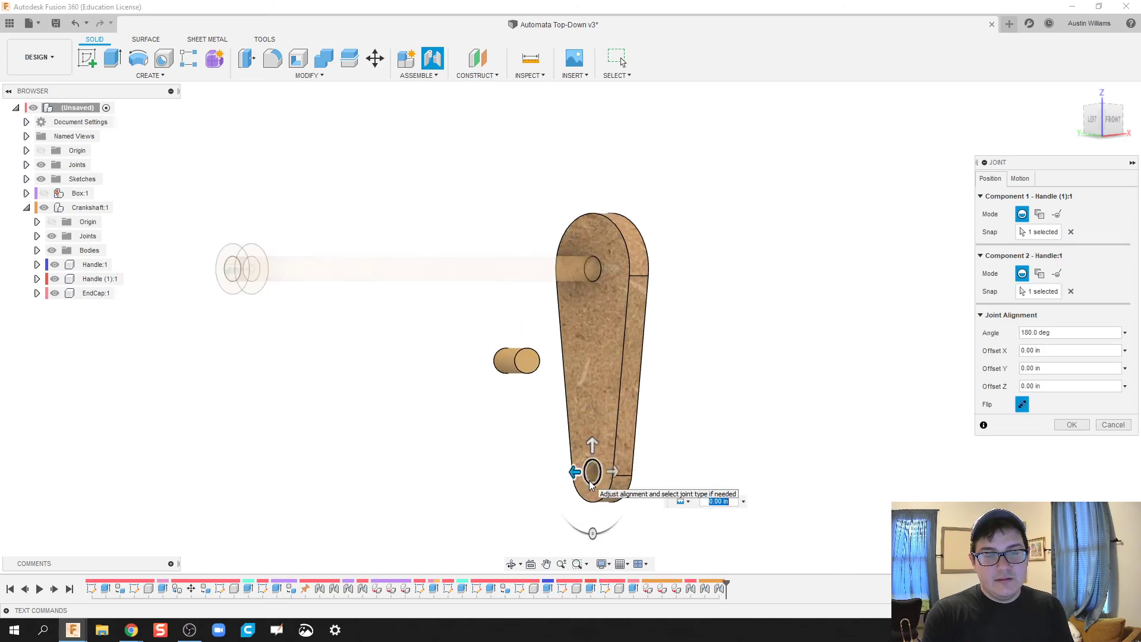
left_click(1083, 427)
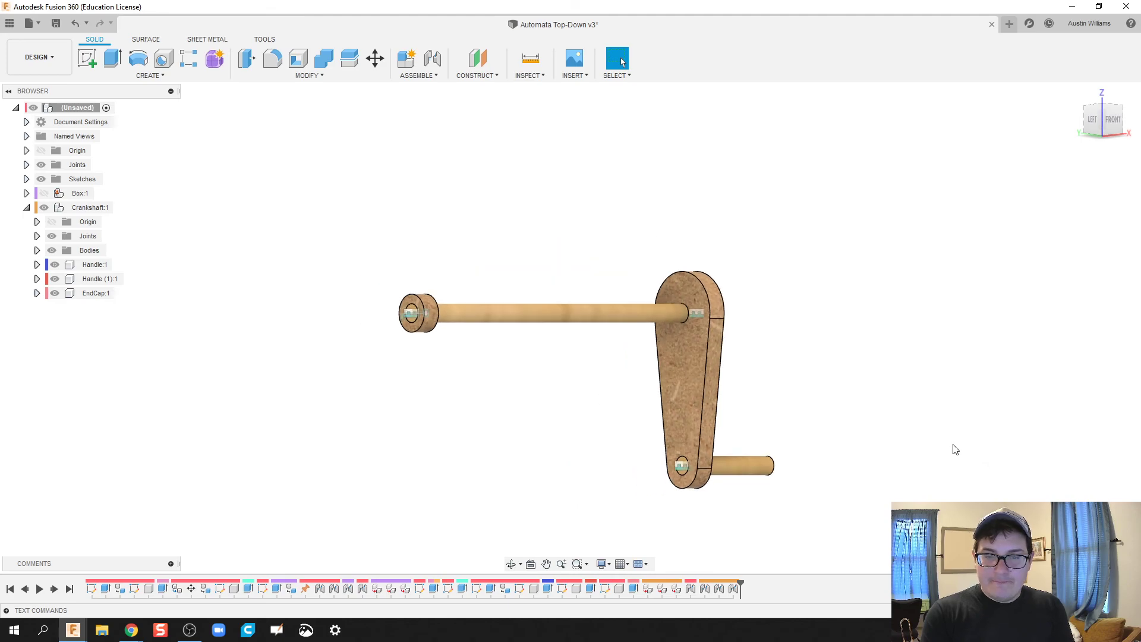
Step: Show the Box component again and animate the model from the shaft's revolute joint to examine the crank's rotation
left_click(44, 193)
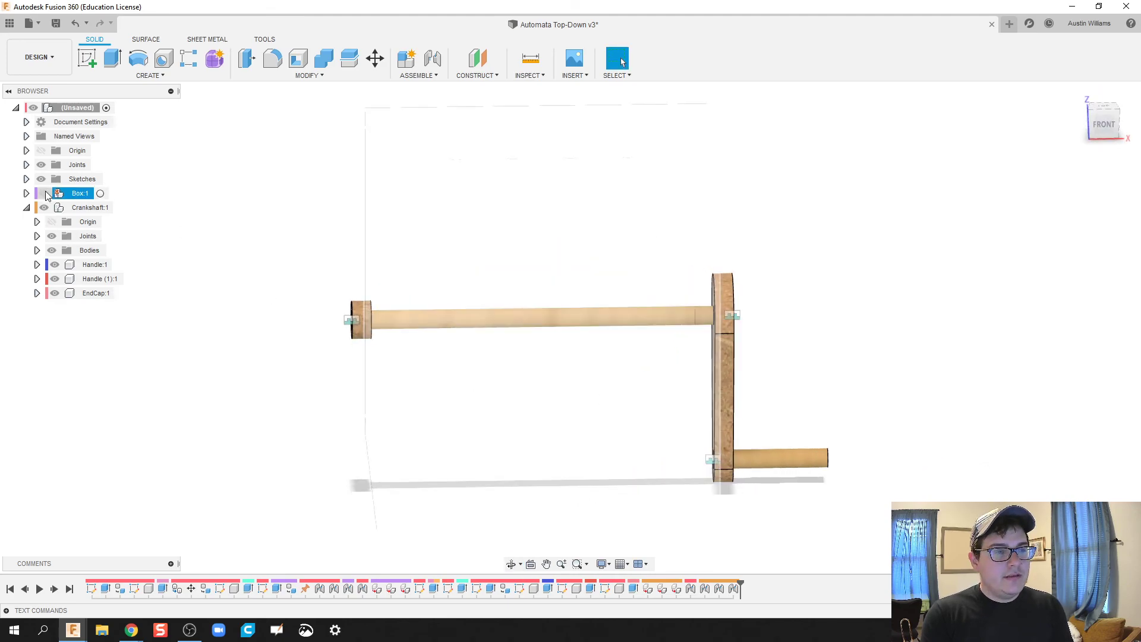
middle_click_drag(301, 340, 469, 382, "shift")
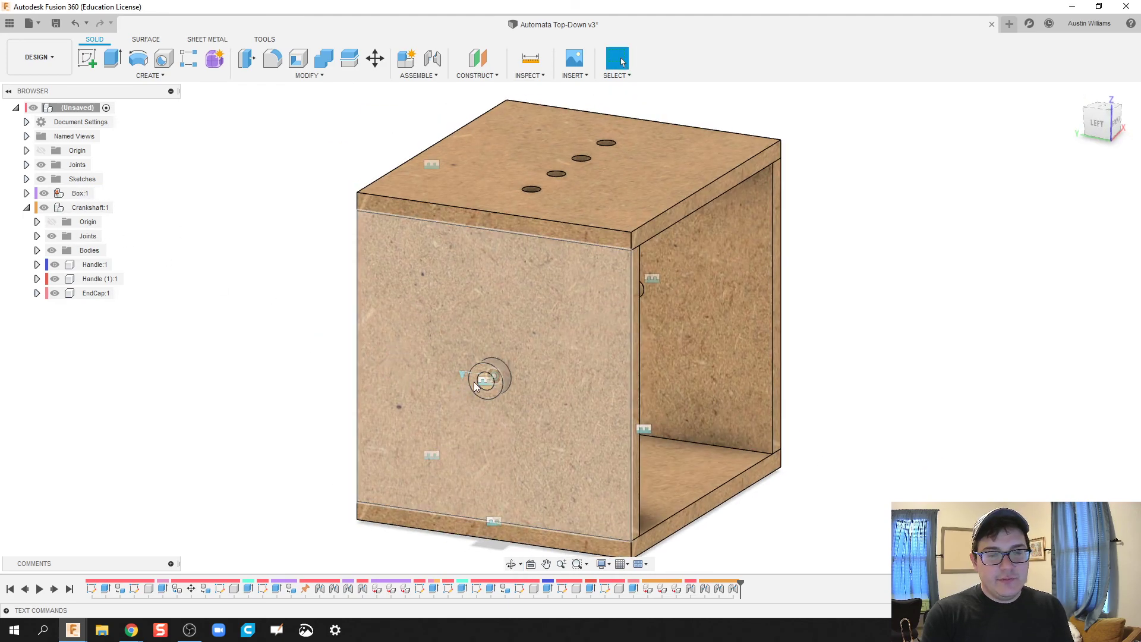
right_click(463, 376)
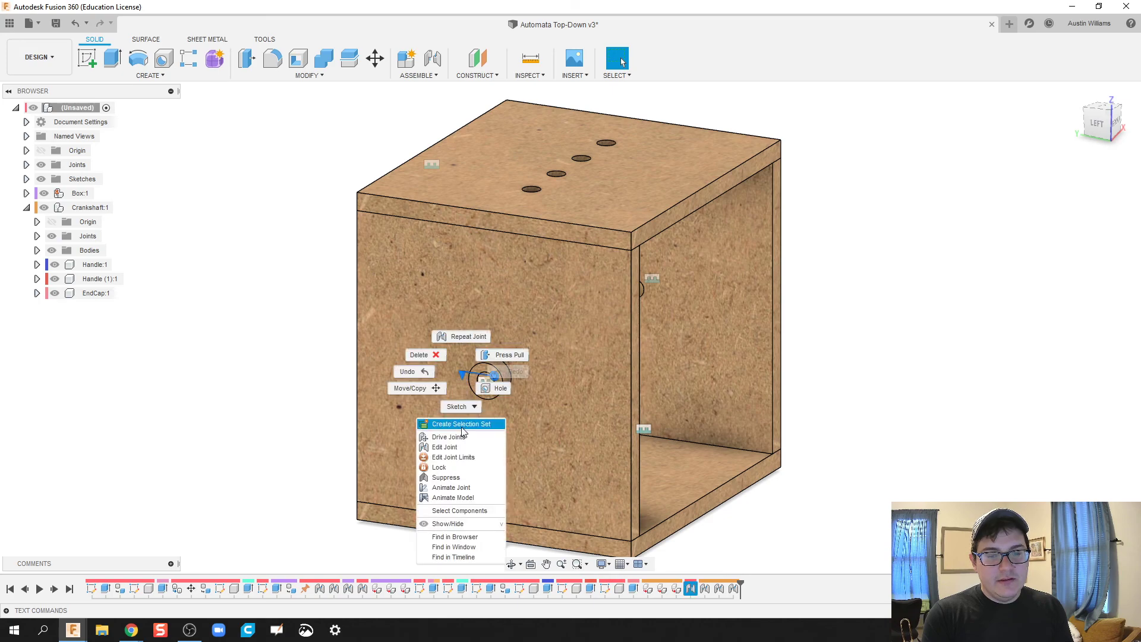
left_click(469, 498)
middle_click_drag(980, 436, 885, 446, "shift")
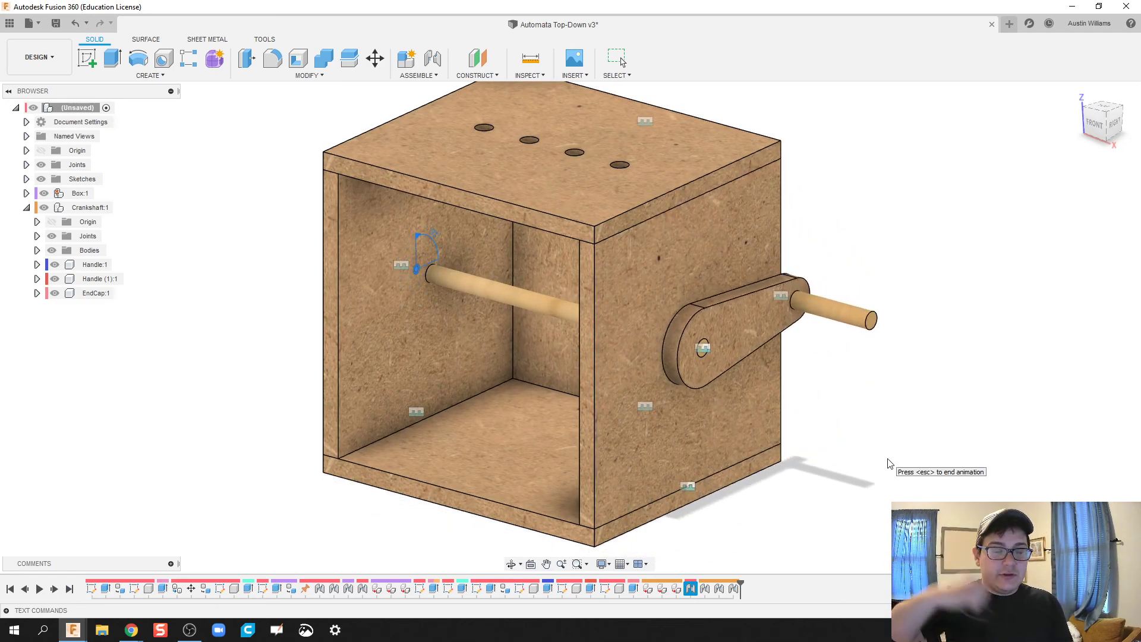
middle_click_drag(244, 375, 689, 398, "shift")
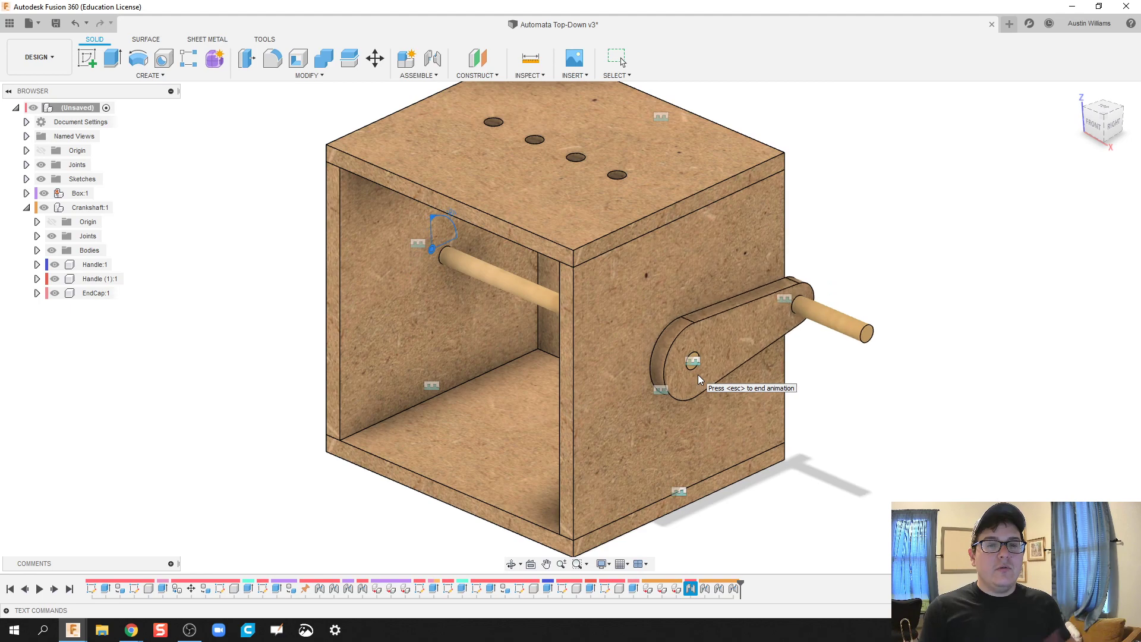